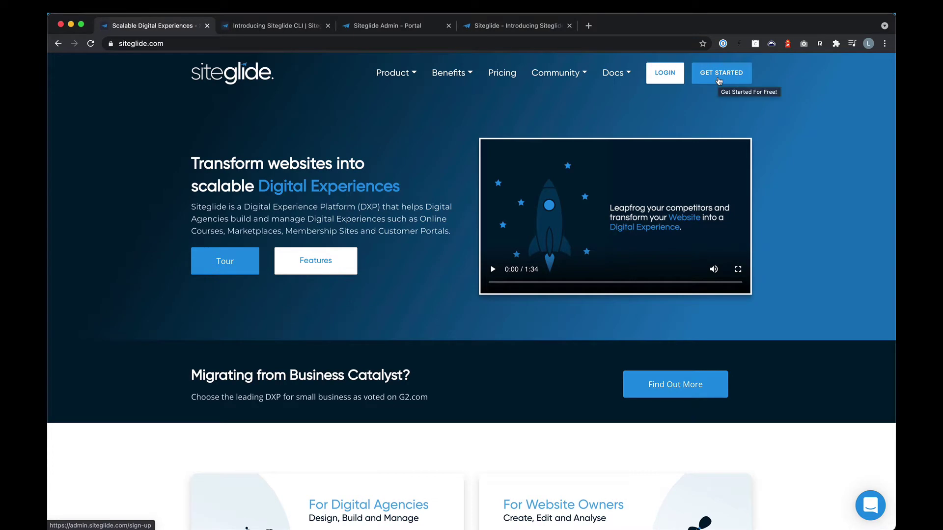
- Switch to the Siteglide Admin portal
click(398, 29)
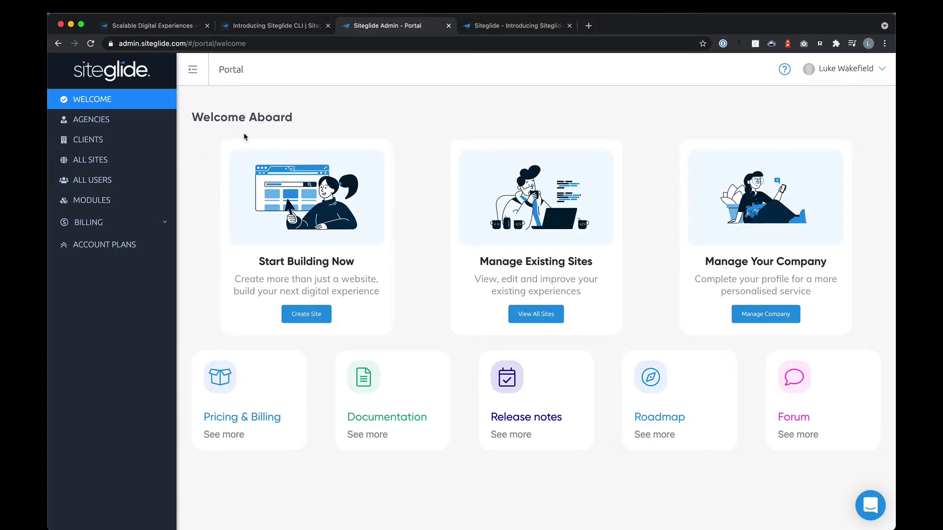
click(292, 314)
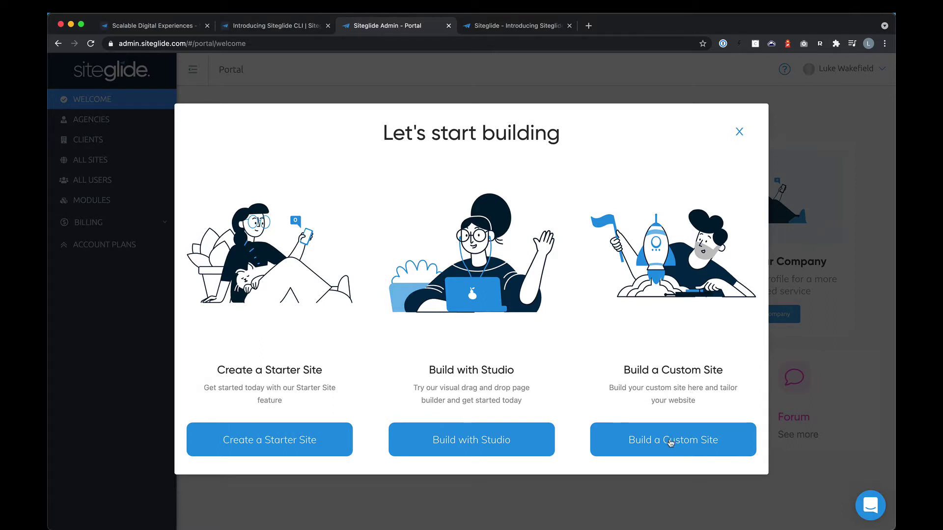
click(491, 446)
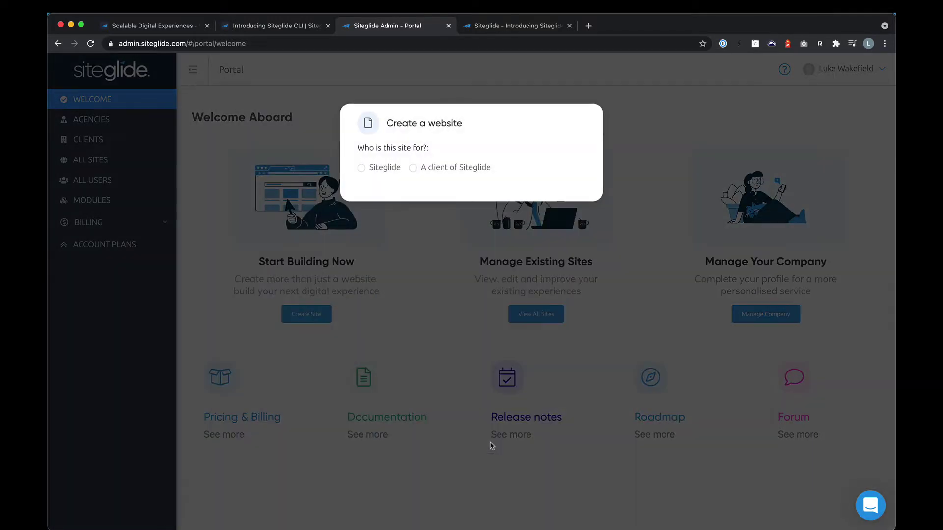
click(431, 172)
click(389, 170)
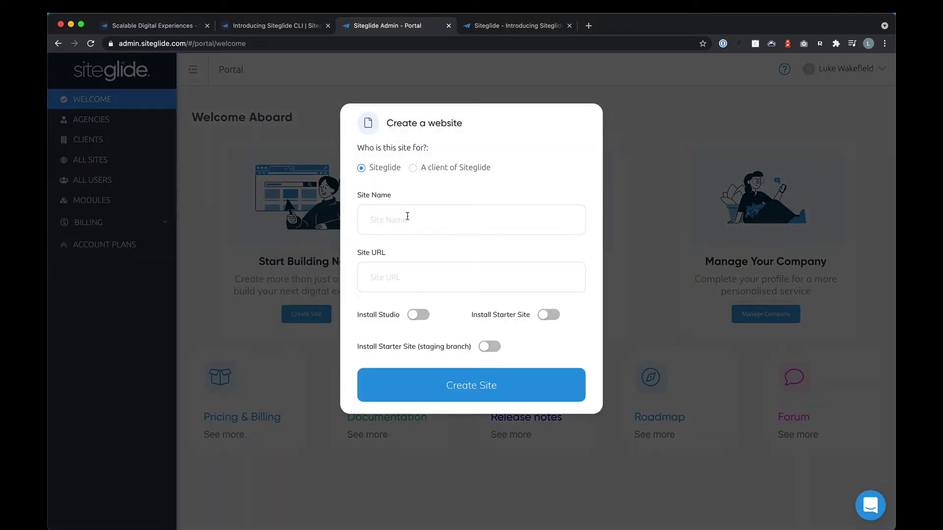
click(408, 216)
click(419, 283)
click(421, 316)
click(423, 314)
click(646, 124)
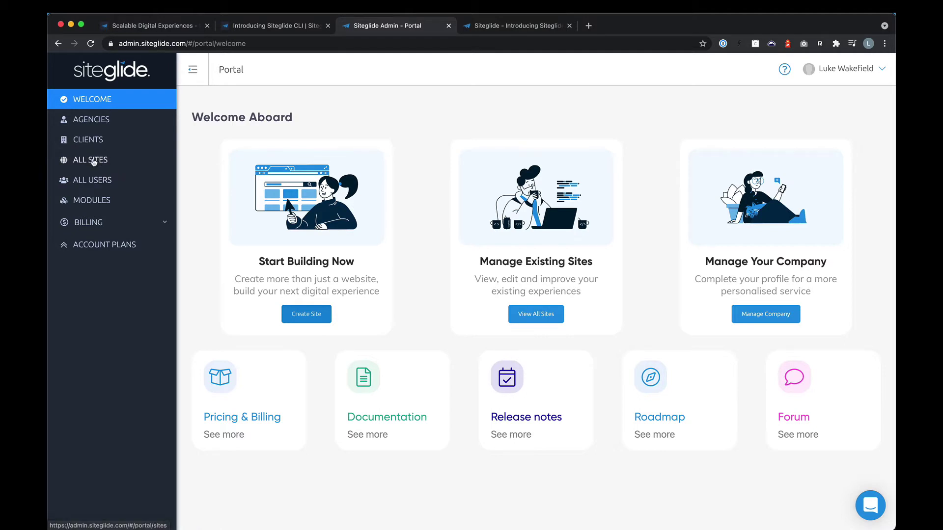
- Open the modules of Siteglide-Demo-Site-LW from the list of all sites
click(93, 161)
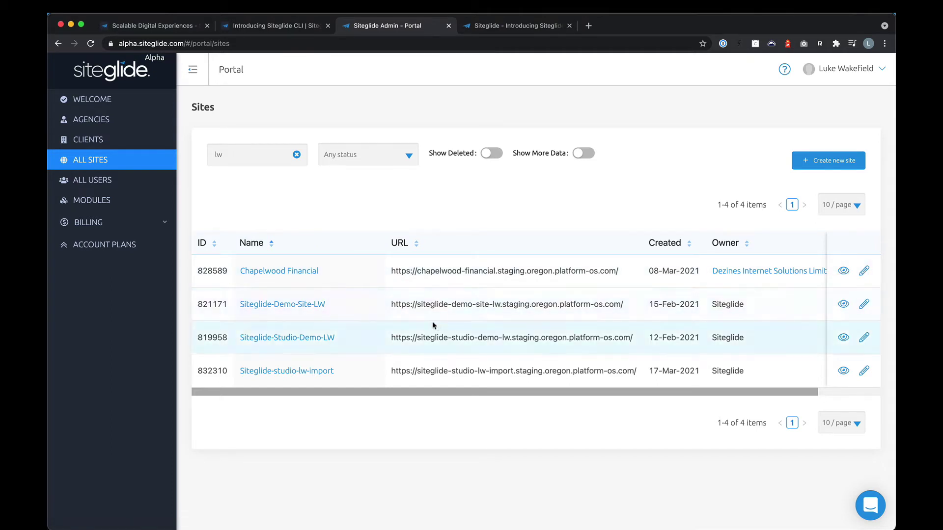
click(280, 305)
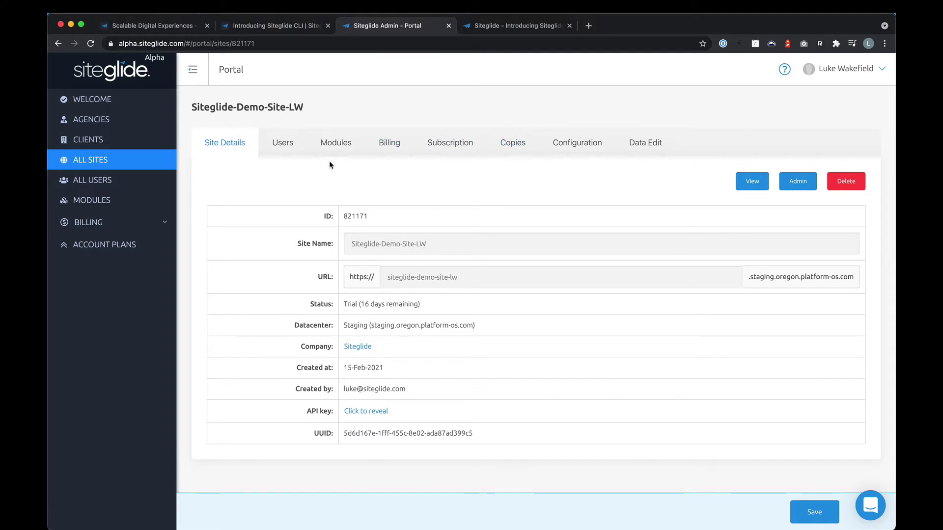
click(340, 150)
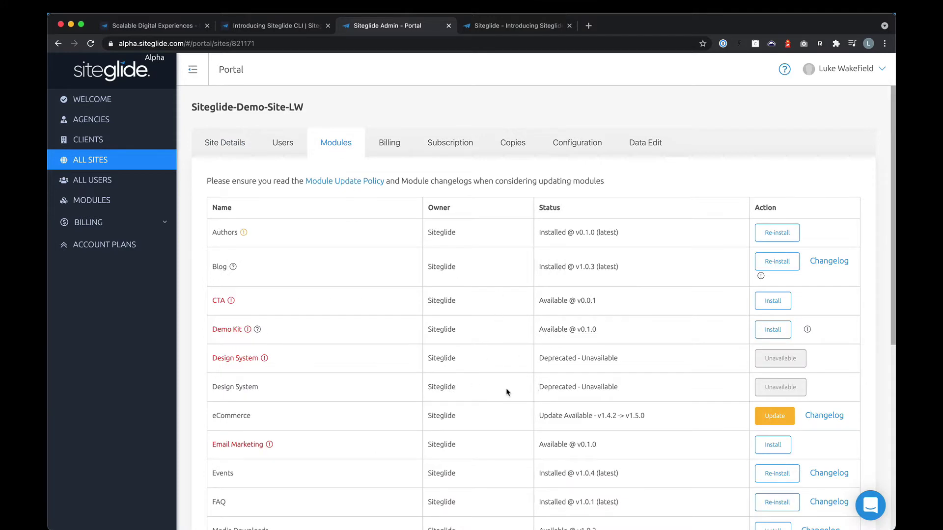
- Update the site's eCommerce module to v1.5.0
scroll(506, 388, down, 5)
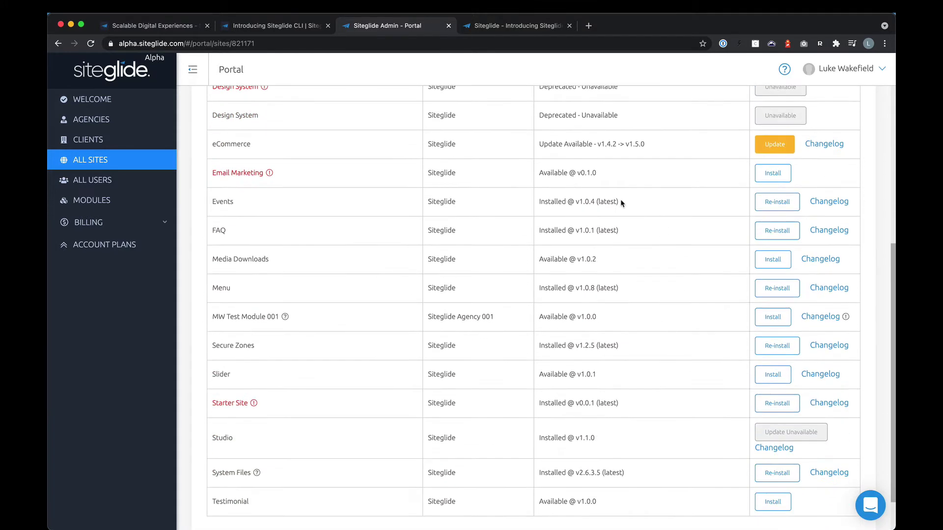
click(775, 144)
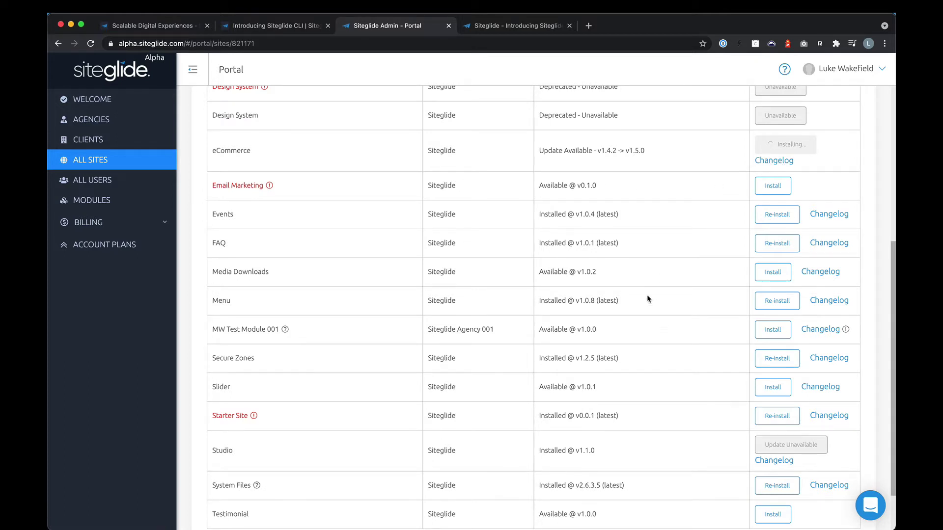
scroll(648, 298, down, 2)
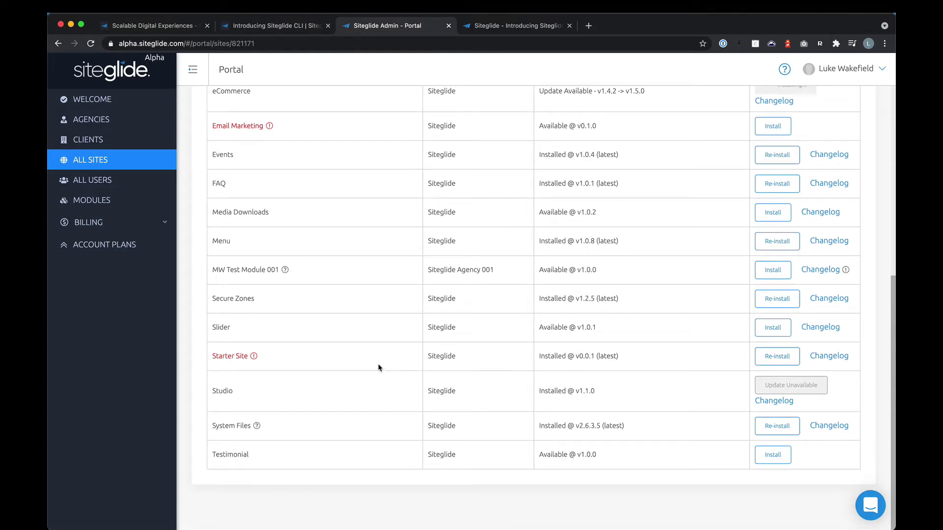
- Read the eCommerce module's changelog through its recent versions, then close it
scroll(666, 255, up, 2)
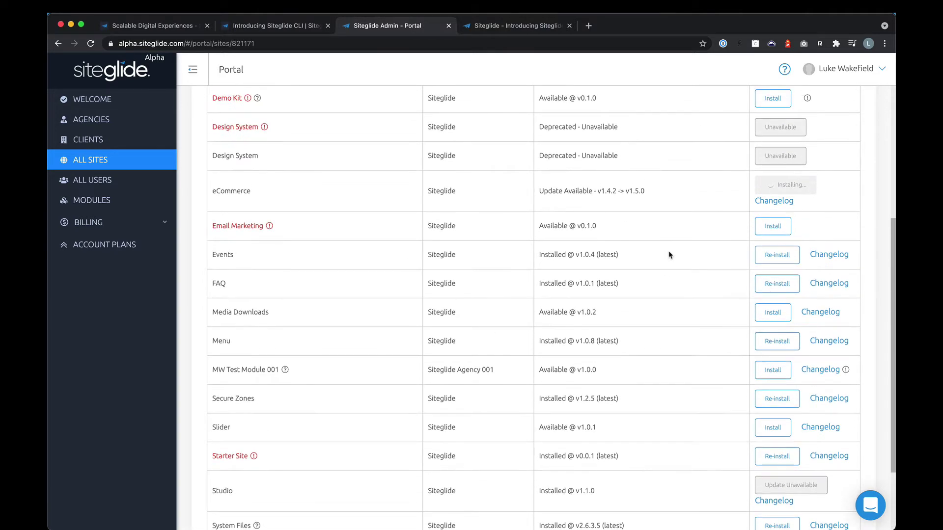
click(766, 202)
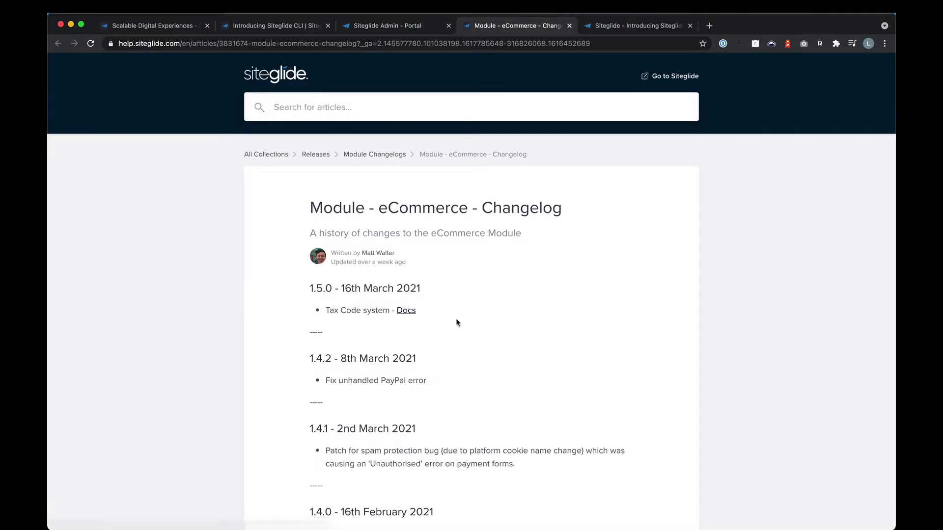
scroll(456, 322, down, 3)
scroll(456, 319, down, 1)
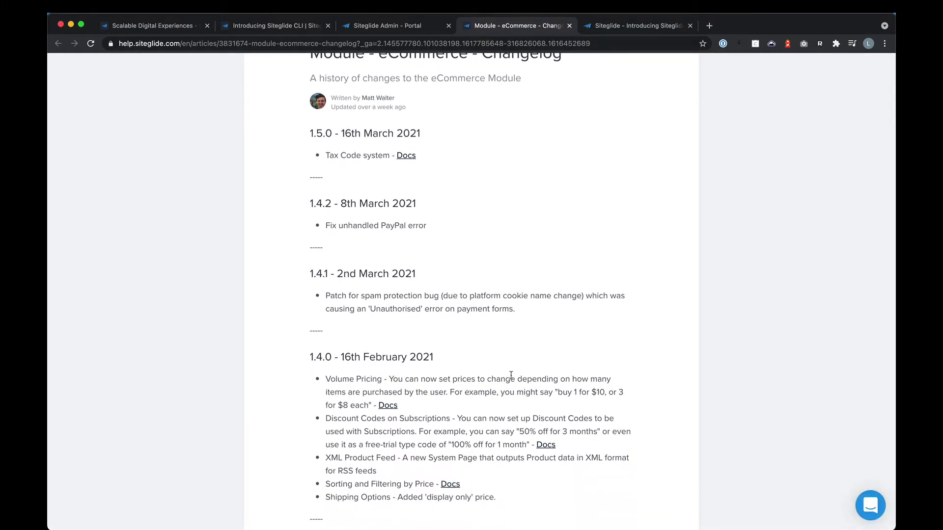
scroll(511, 375, down, 3)
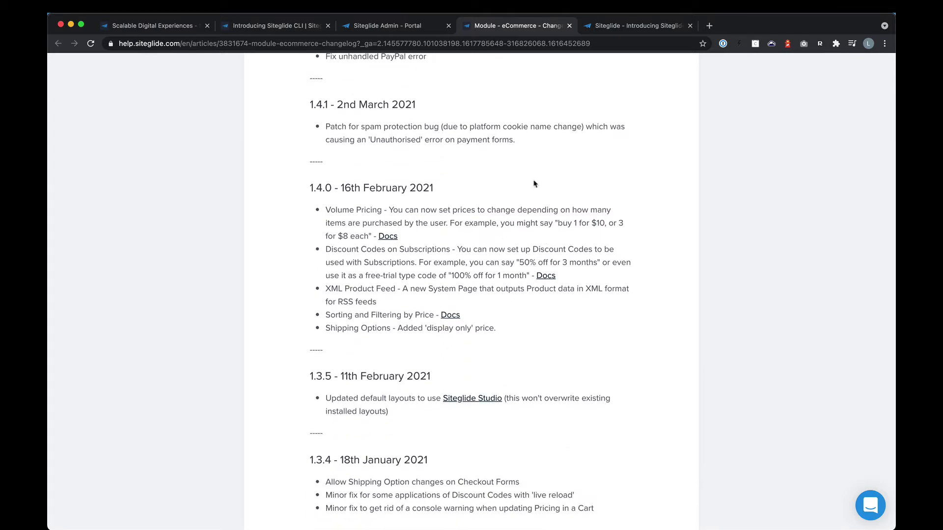
scroll(553, 128, down, 2)
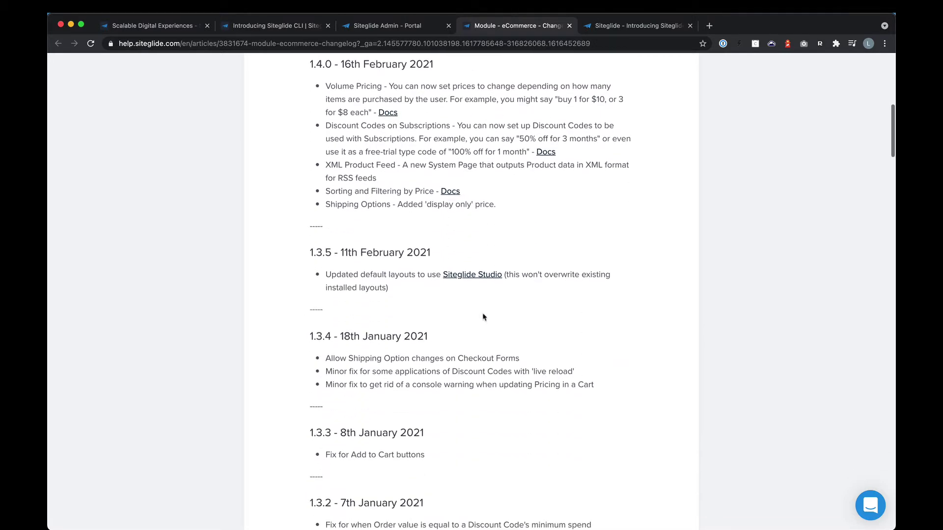
click(570, 26)
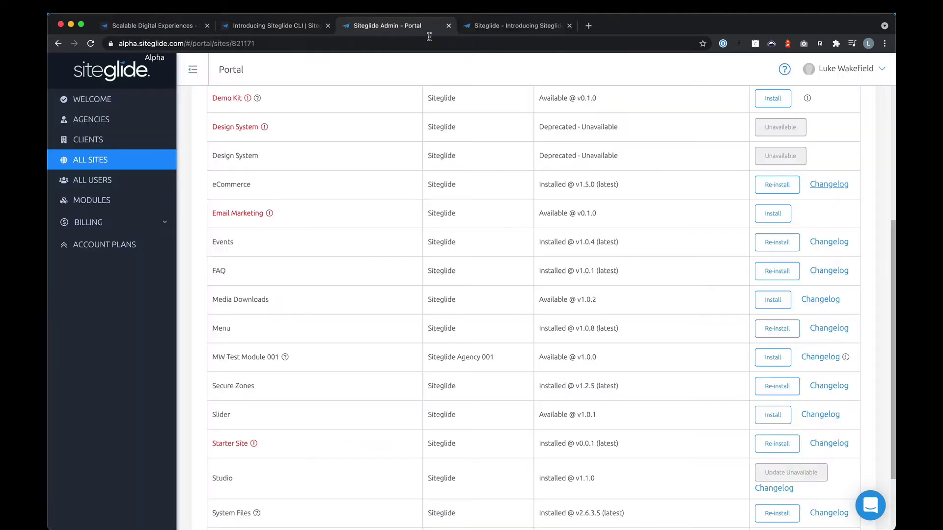
- Return to the site's details and open the admin of Siteglide-Demo-Site-LW
scroll(599, 211, up, 2)
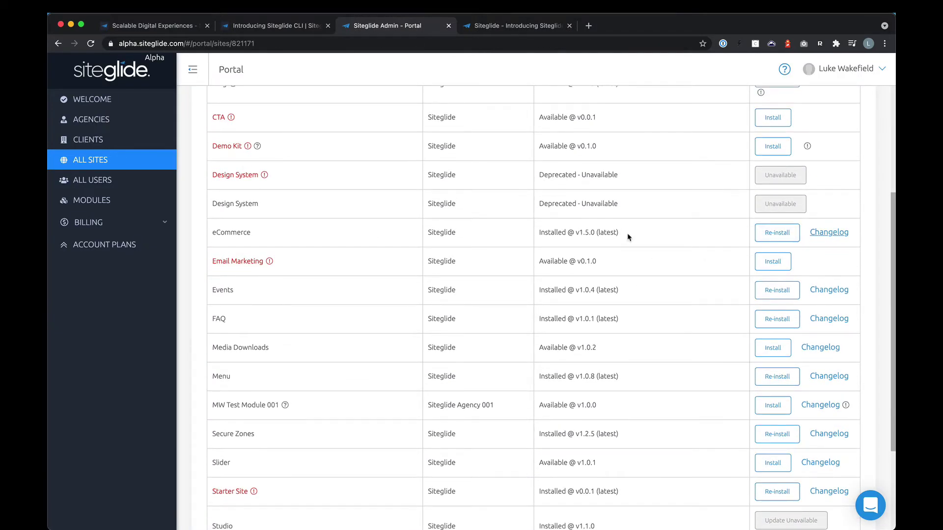
scroll(627, 237, up, 5)
click(226, 149)
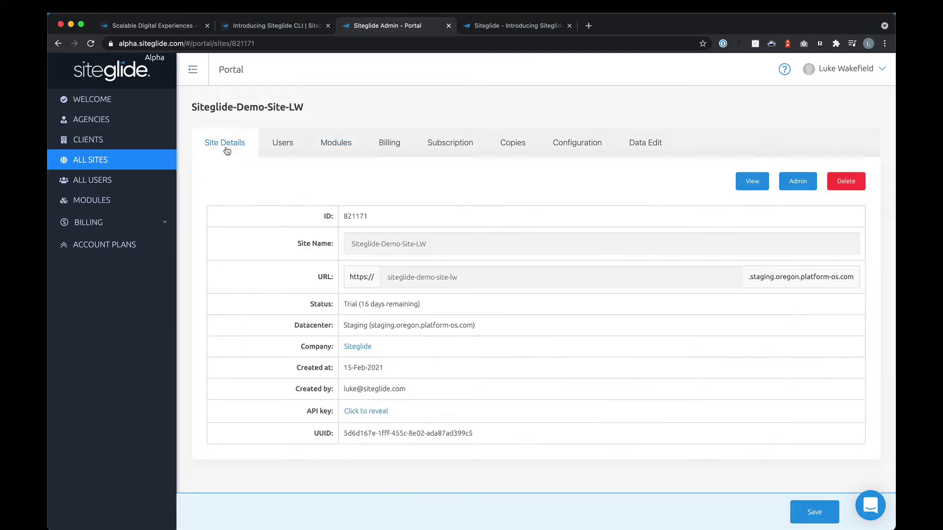
click(798, 183)
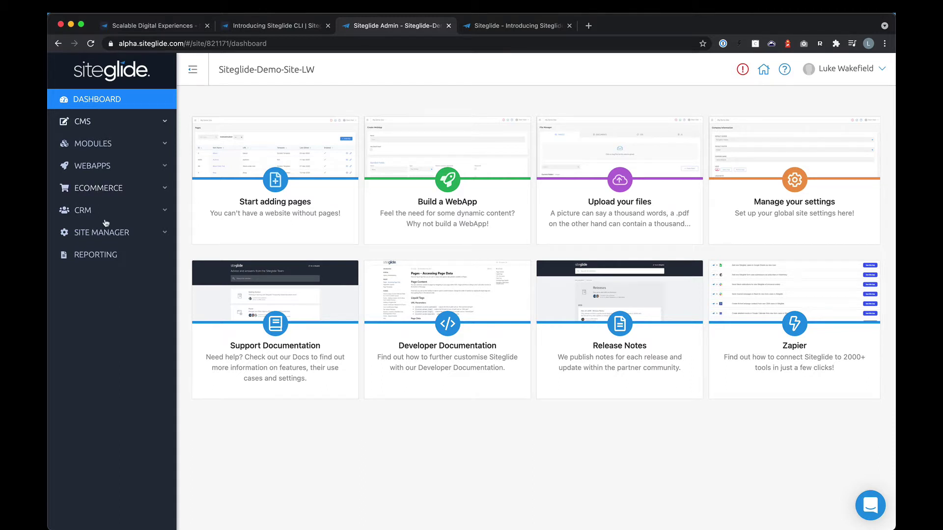
- Open the About page from the site's CMS pages
click(98, 126)
click(73, 145)
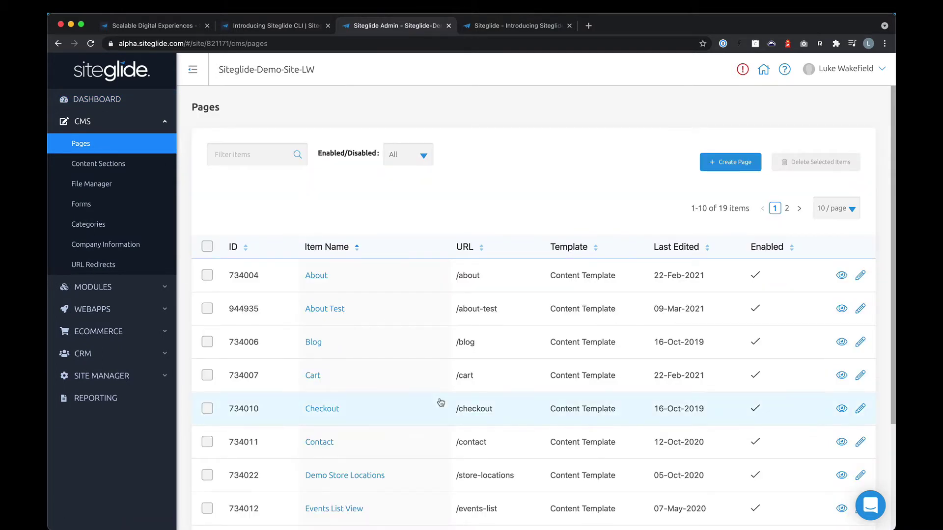
scroll(440, 403, down, 3)
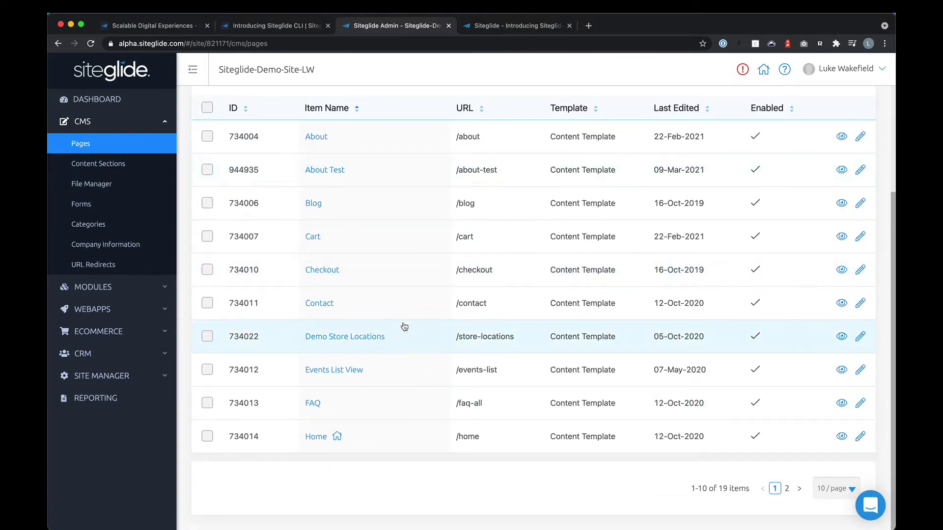
scroll(406, 235, up, 3)
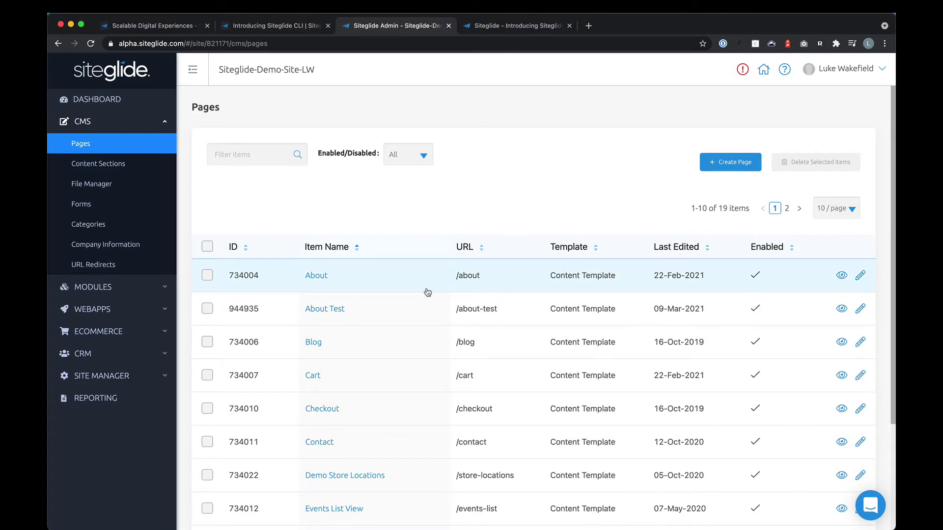
click(315, 278)
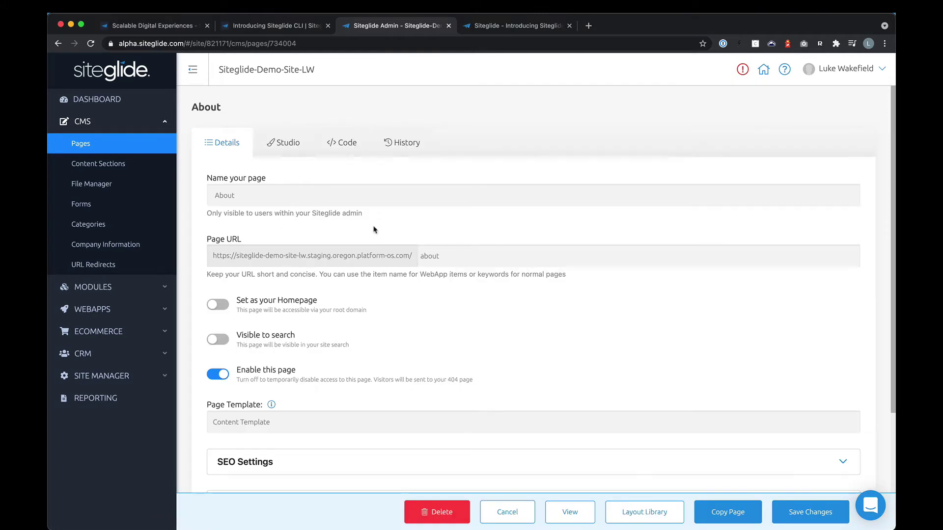
- Examine the About page's details, including its SEO and Open Graph settings
scroll(366, 251, down, 3)
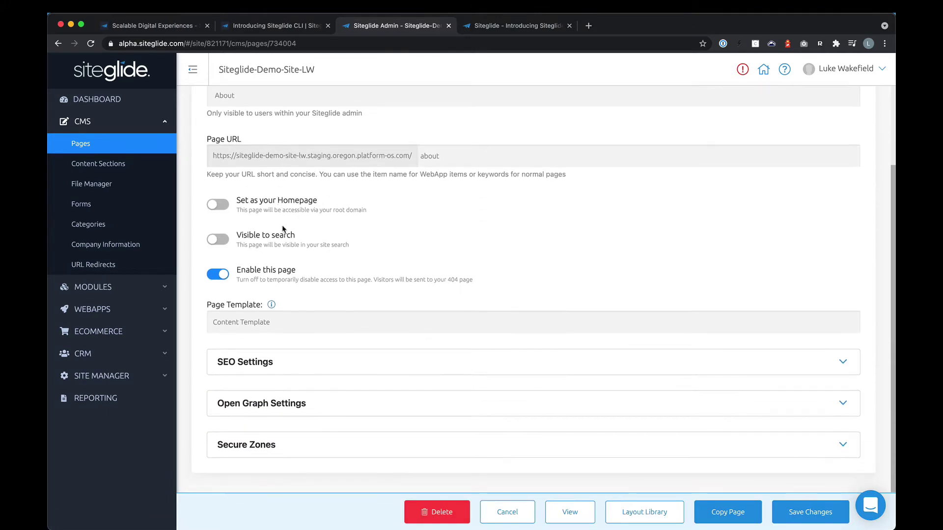
scroll(414, 290, down, 1)
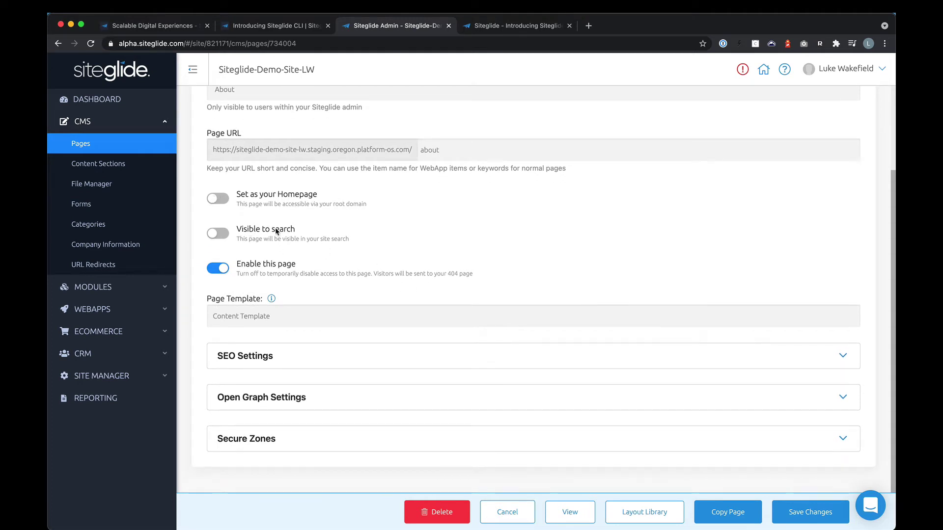
click(291, 361)
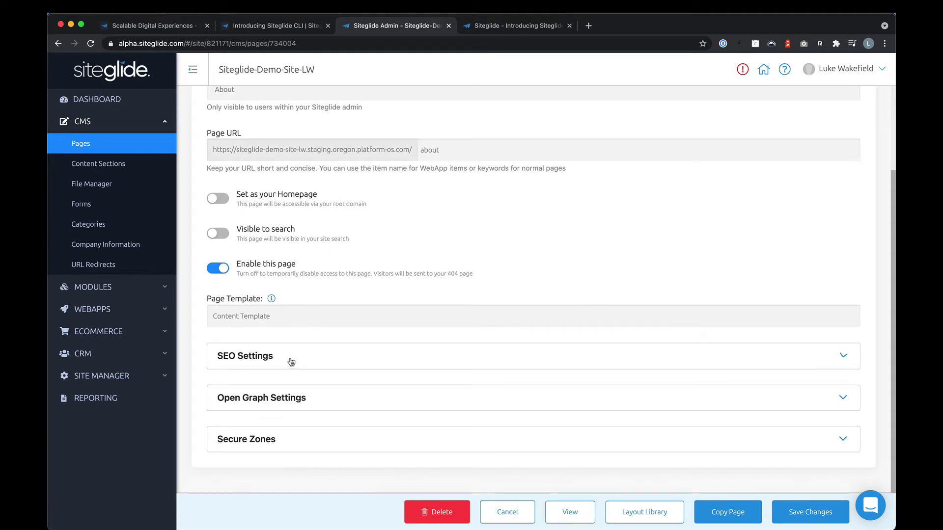
scroll(336, 396, down, 4)
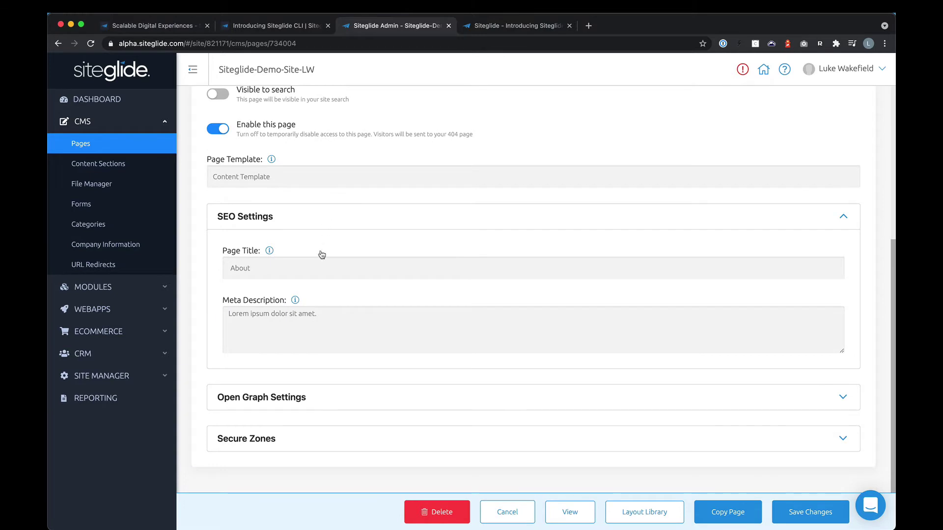
click(344, 400)
scroll(388, 413, down, 4)
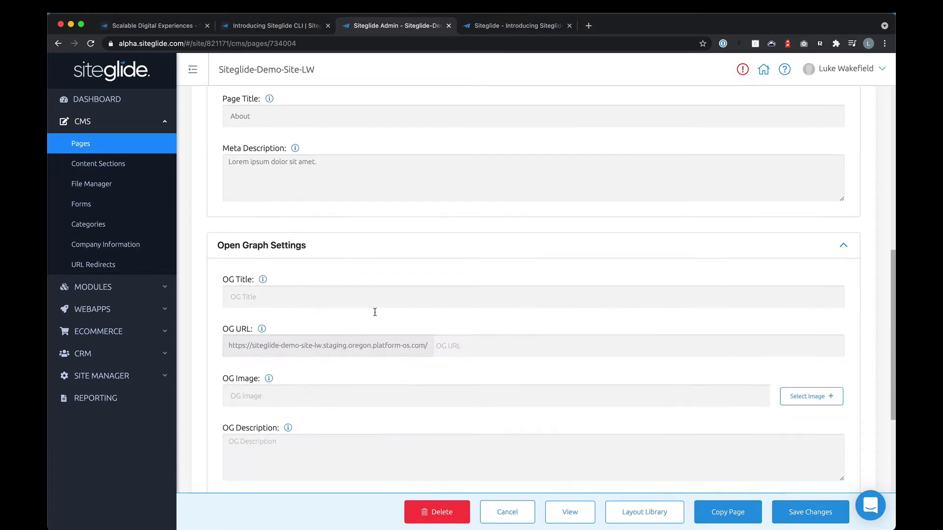
scroll(399, 331, down, 2)
click(413, 355)
scroll(413, 356, down, 3)
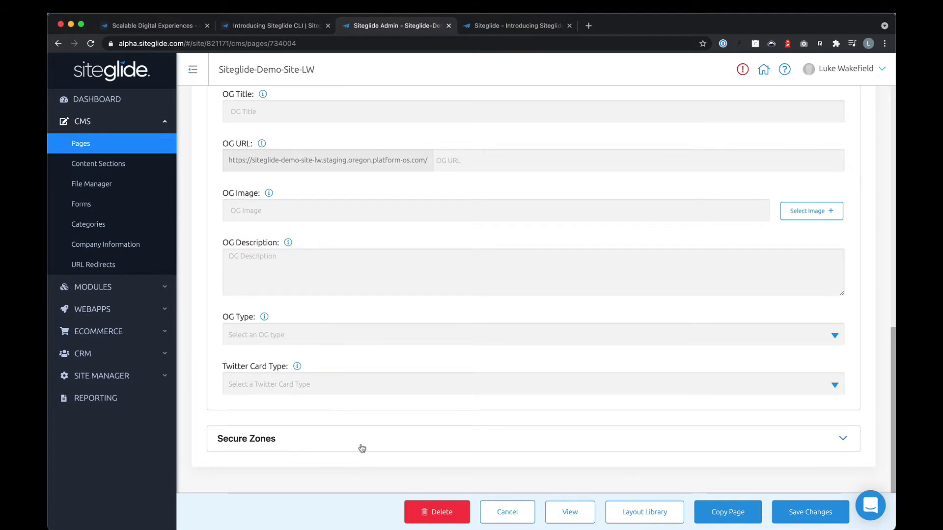
scroll(381, 341, up, 15)
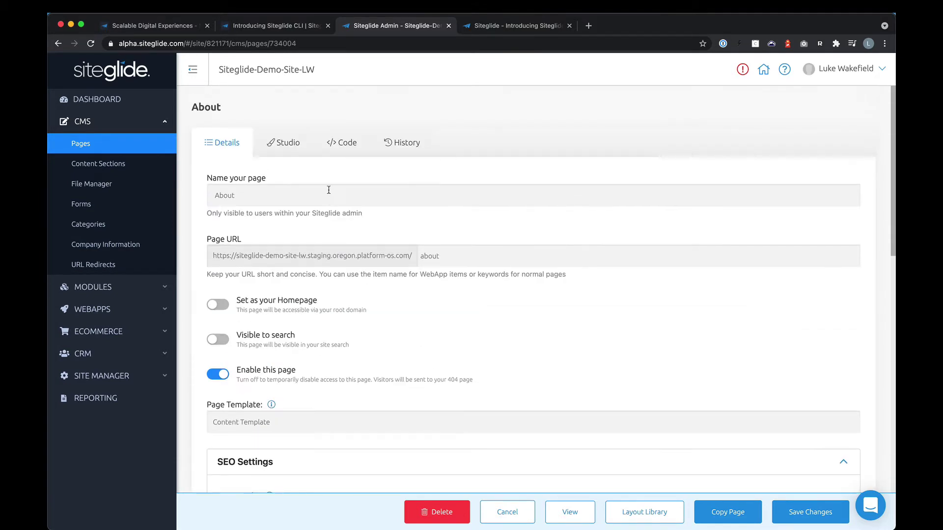
- Open the About page in Studio and browse the Hero static blocks
click(287, 151)
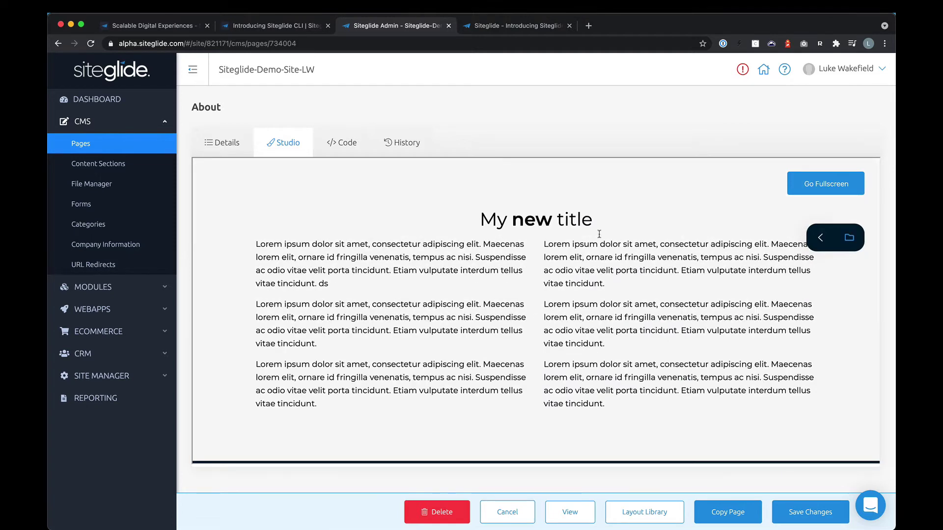
click(820, 237)
click(799, 240)
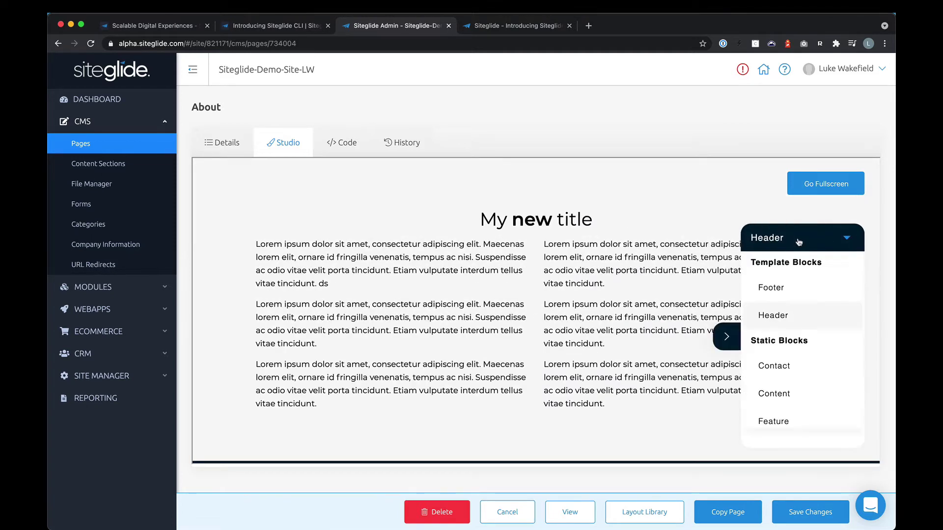
scroll(794, 292, down, 5)
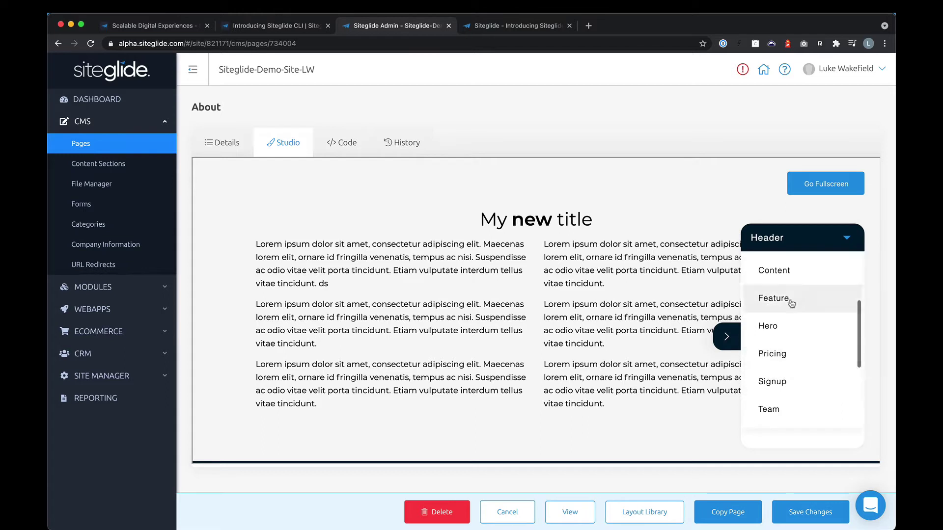
click(788, 329)
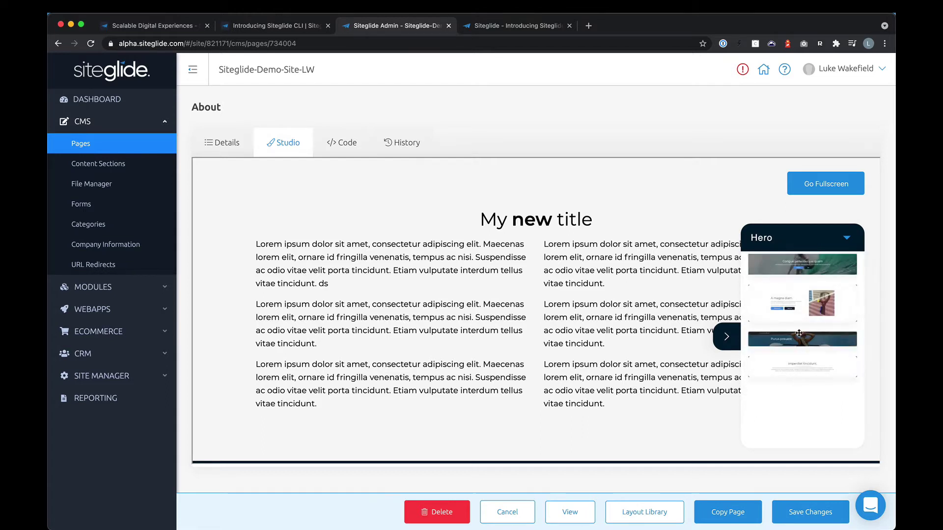
- Add the Content static block with text beside the hiking-boots image above the "My new title" section
click(798, 245)
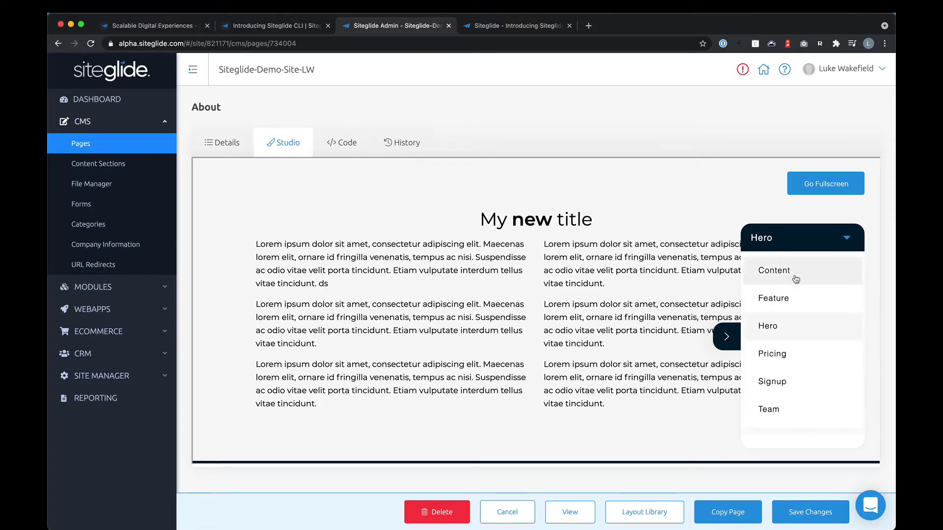
click(796, 280)
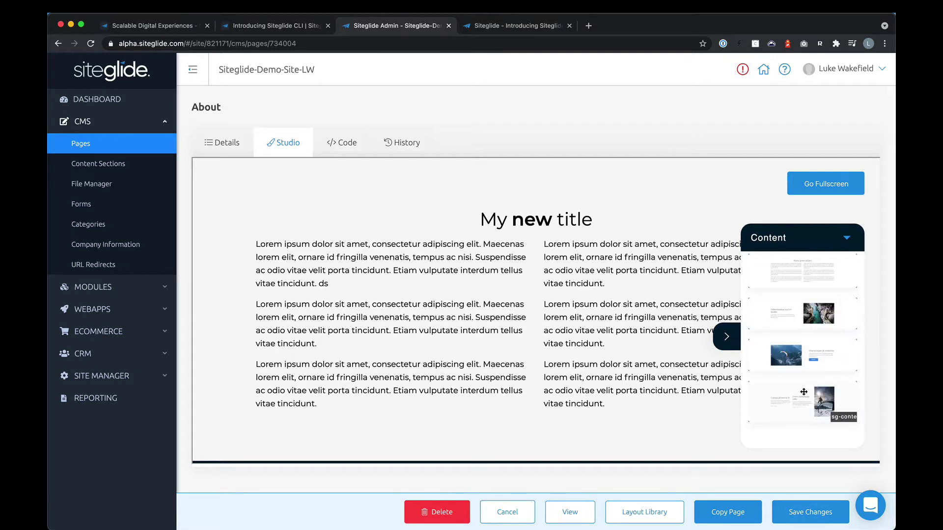
scroll(805, 343, down, 3)
drag(821, 323, 541, 341)
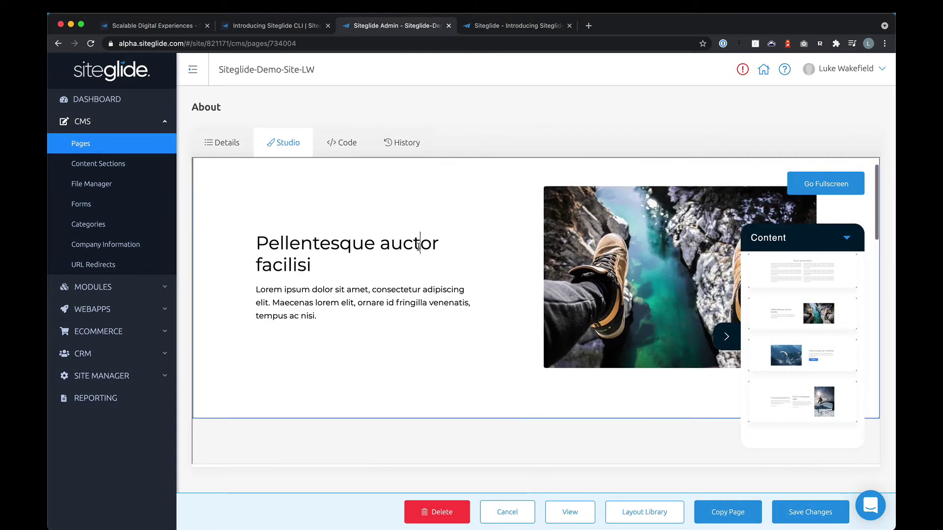
- Replace the added block's heading with "My new section"
click(420, 244)
shift+click(274, 240)
key(BackSpace)
key(BackSpace)
key(BackSpace)
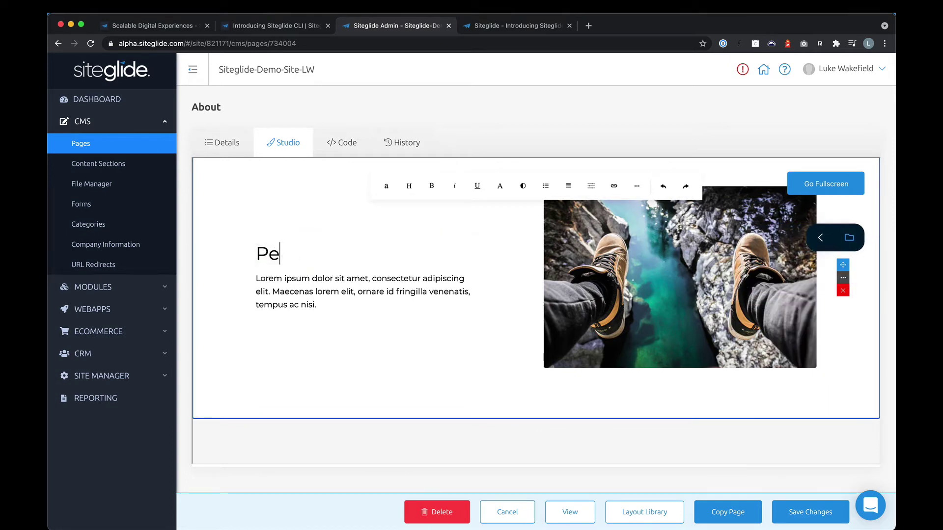
text(My new section)
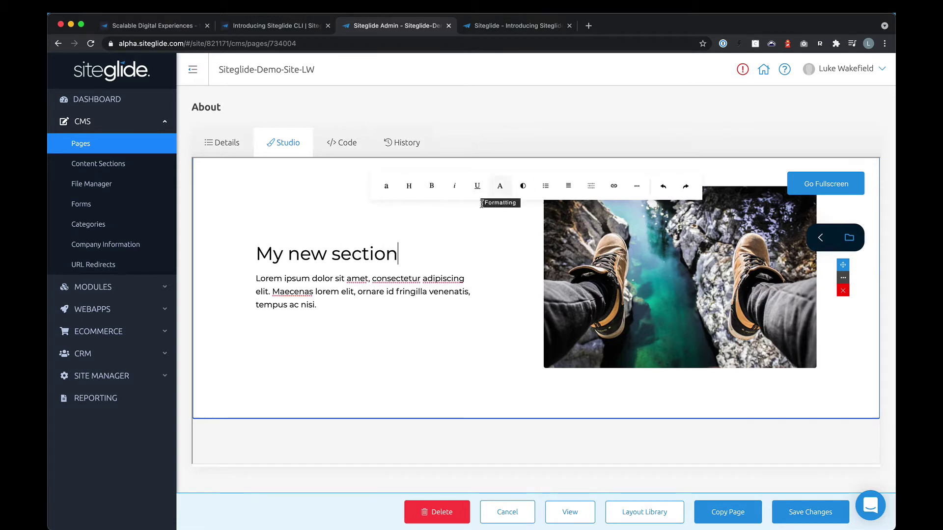
- Review the move, duplicate and HTML options for the "My new title" section
scroll(468, 320, down, 4)
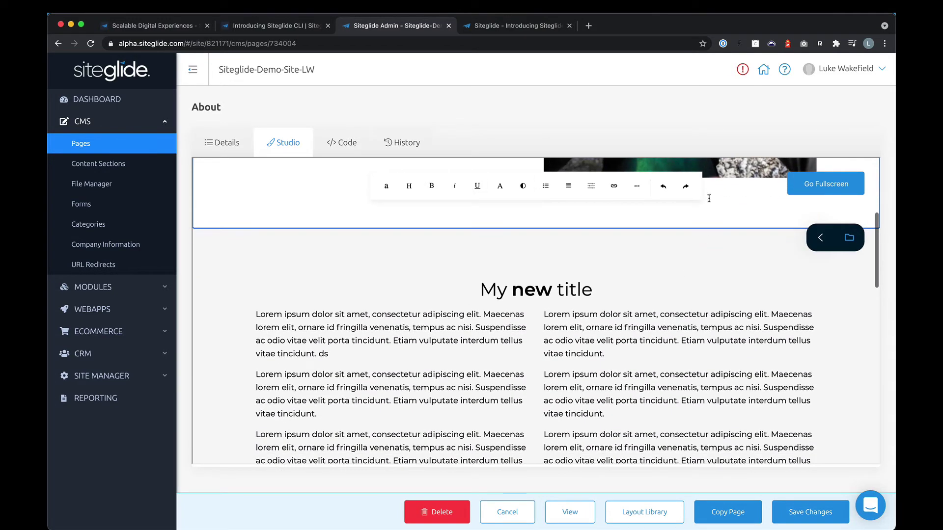
scroll(732, 206, up, 5)
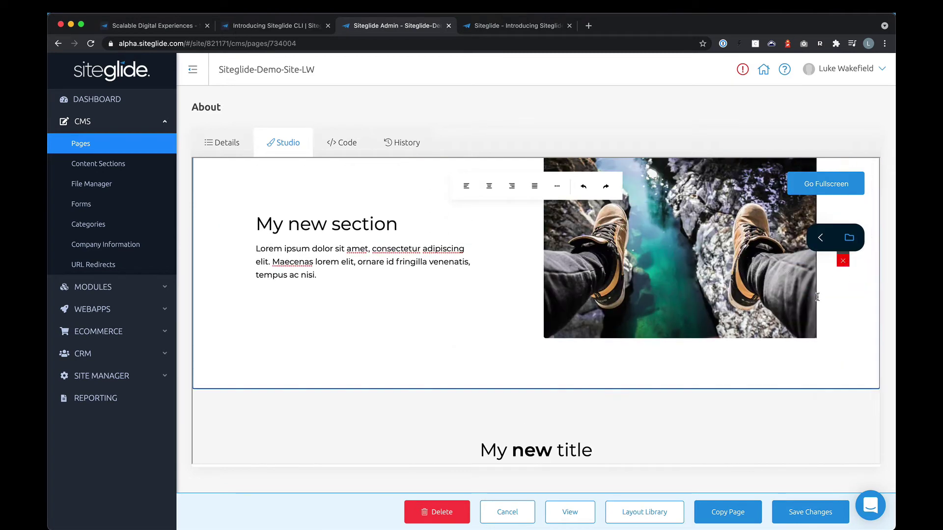
scroll(817, 305, down, 5)
click(816, 319)
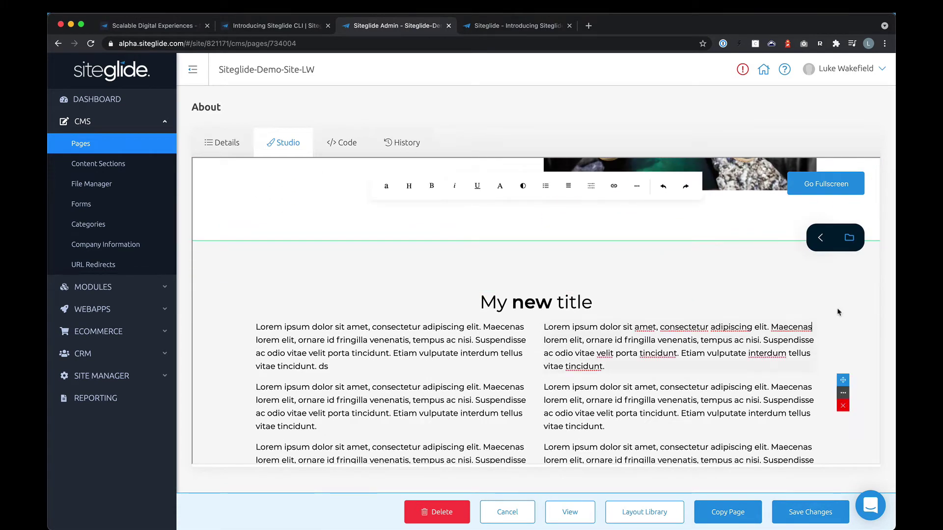
click(843, 393)
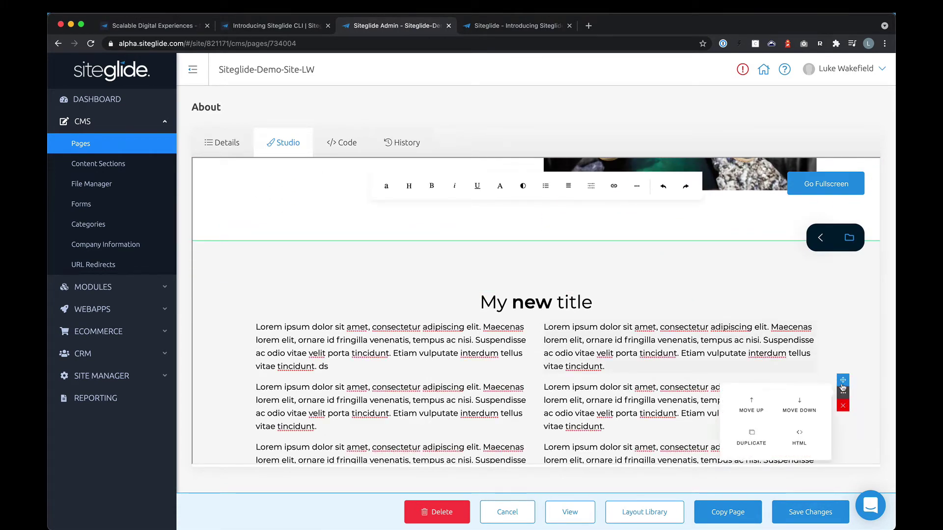
click(750, 397)
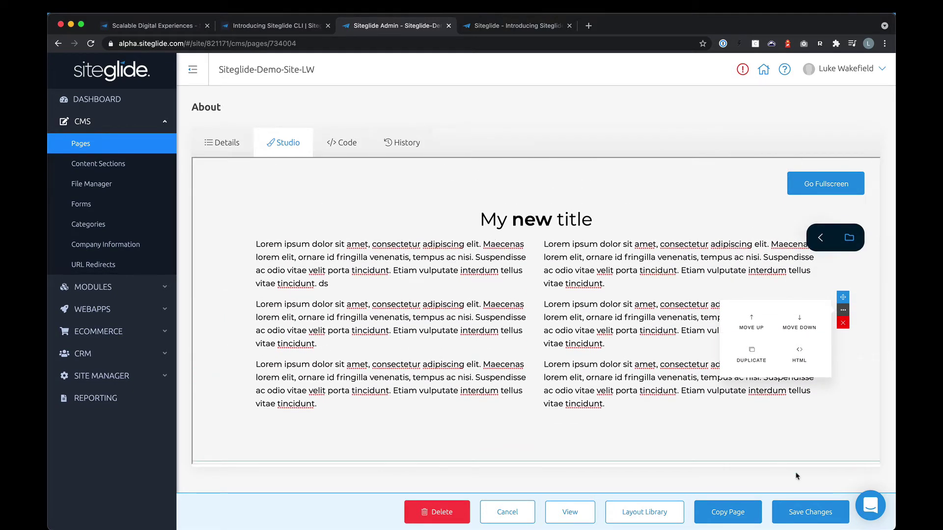
- Save the page changes and view the live About page
click(793, 505)
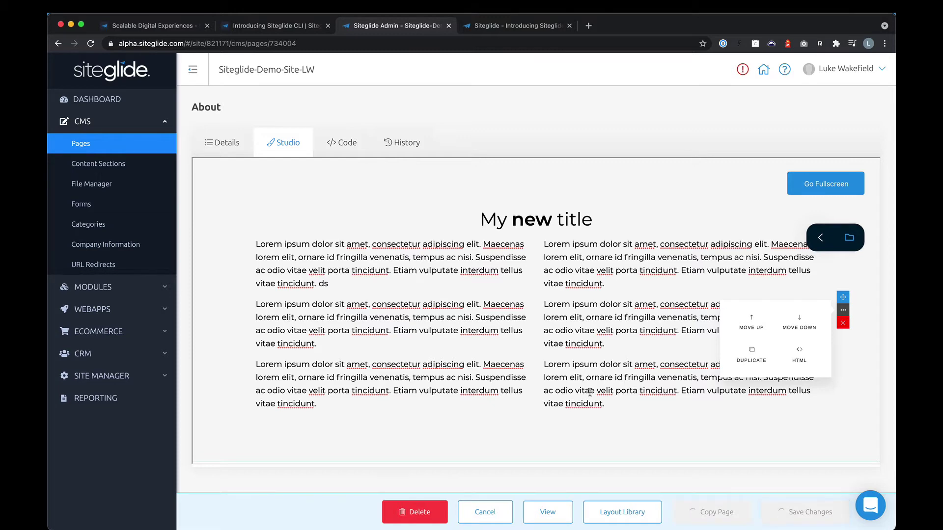
click(569, 511)
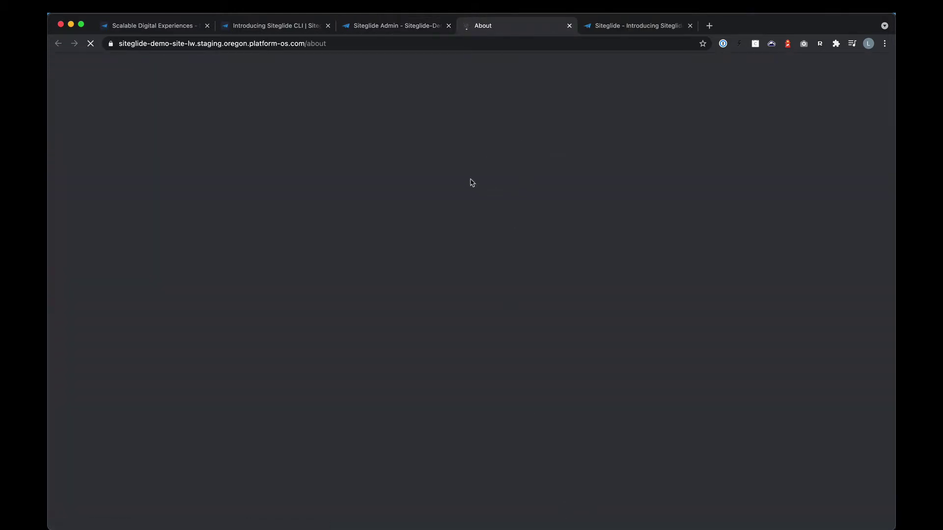
scroll(470, 181, down, 4)
scroll(470, 182, up, 4)
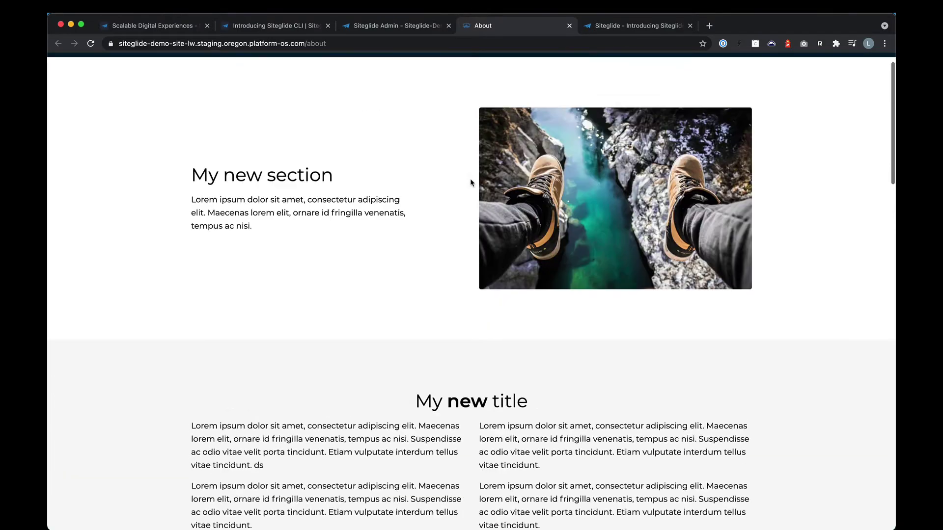
- Return to the page in the admin and examine the "My new section" markup in its code
click(371, 29)
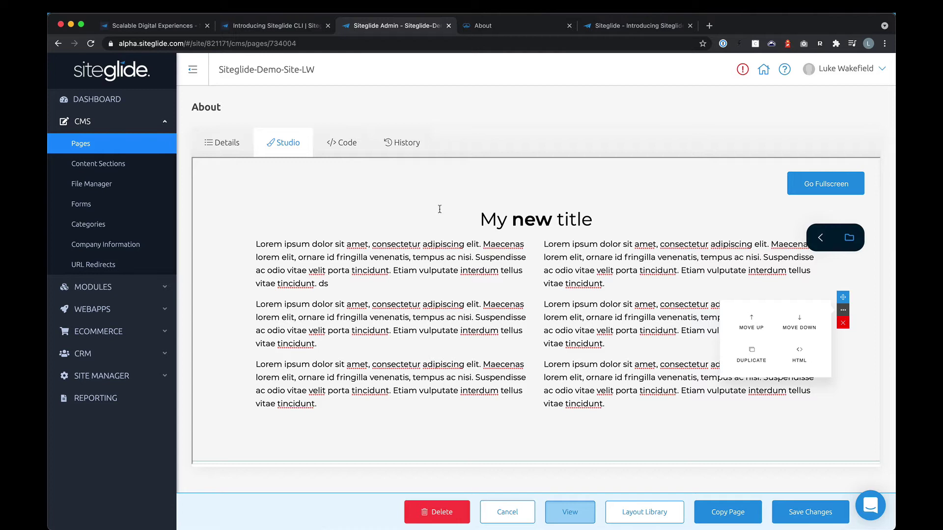
click(327, 143)
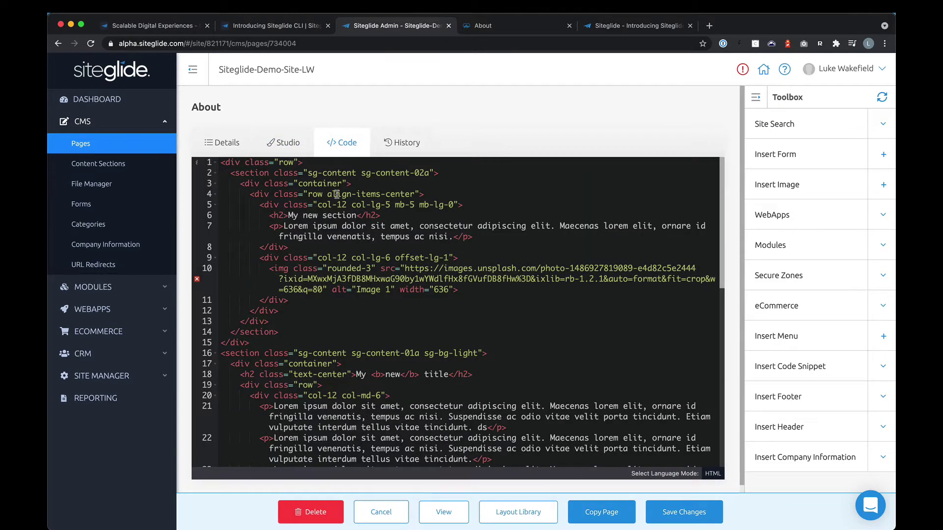
click(422, 325)
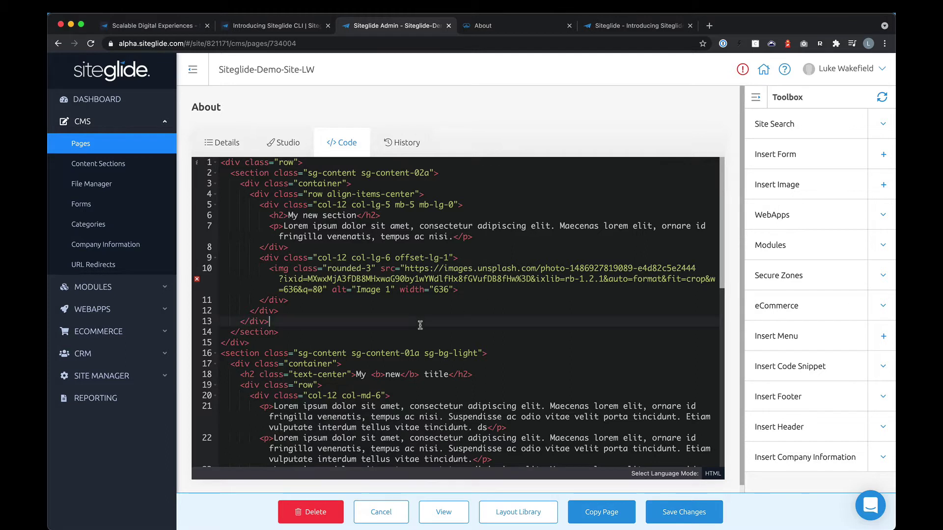
click(419, 336)
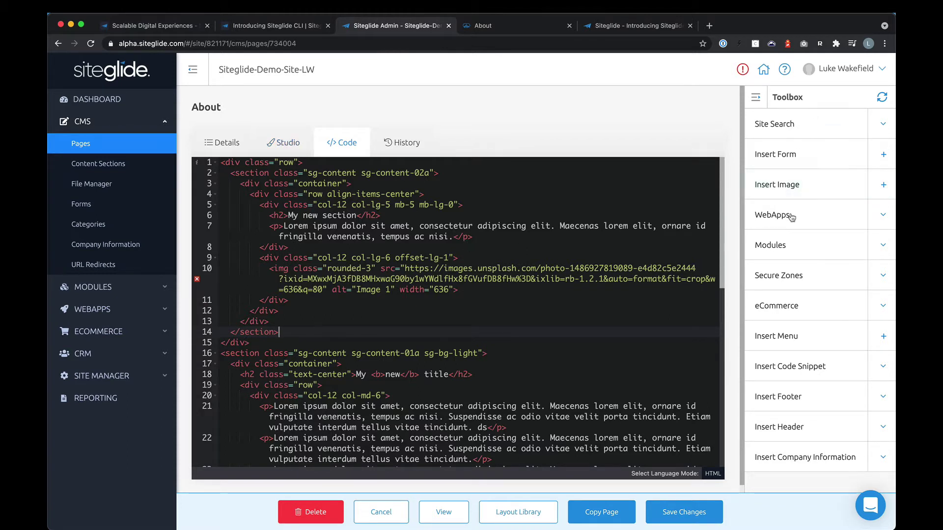
click(281, 146)
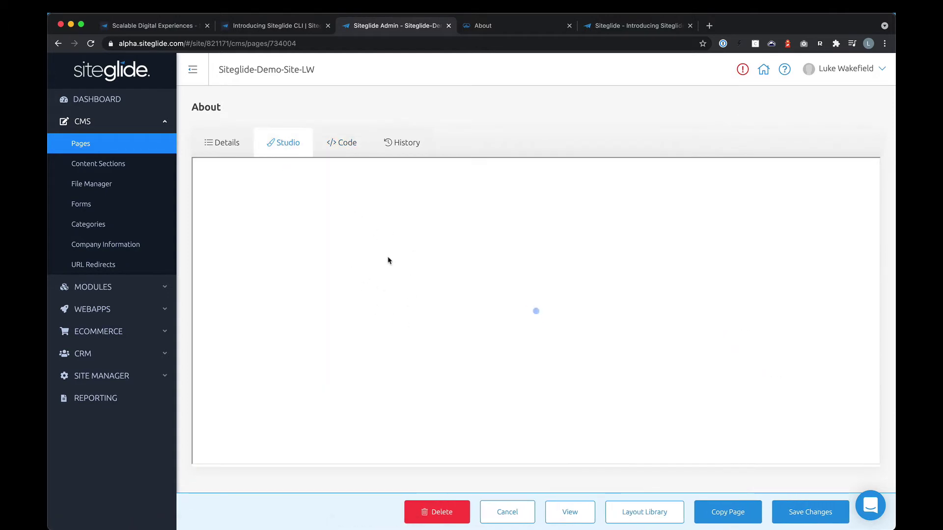
click(343, 145)
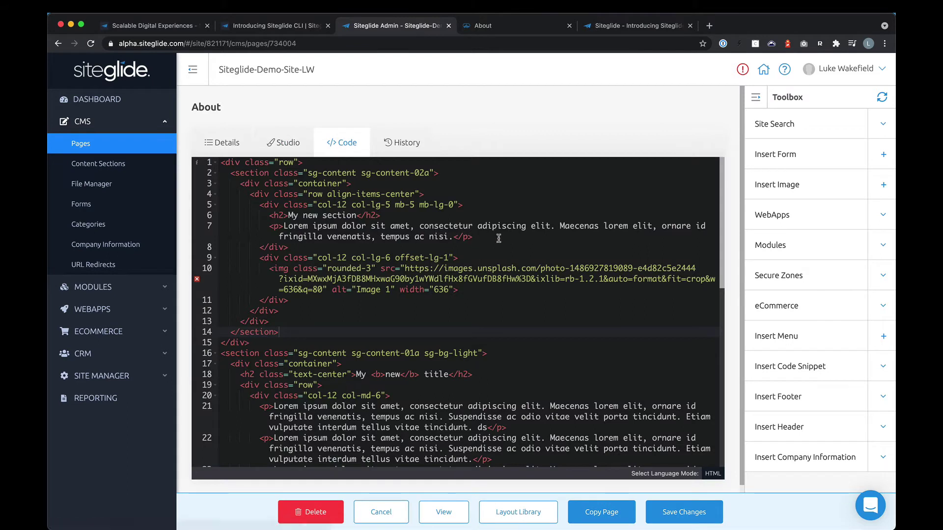
drag(486, 236, 271, 235)
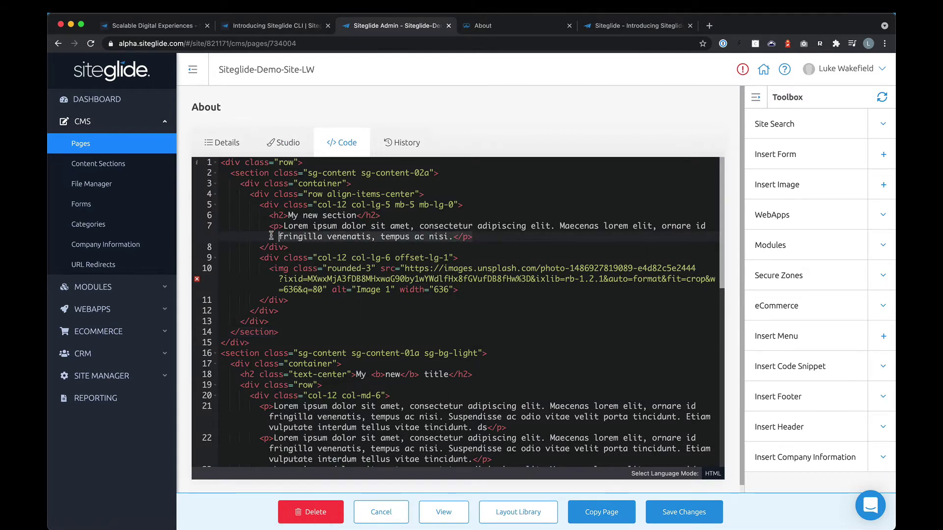
click(357, 216)
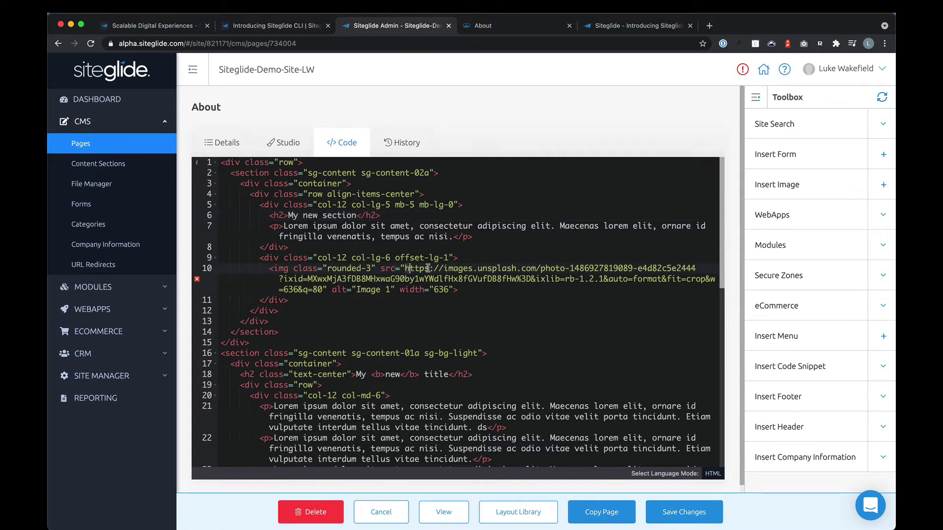
- Insert blog-1.jpg from the images/blog folder directly after the new section's existing image tag
click(463, 278)
drag(463, 279, 328, 291)
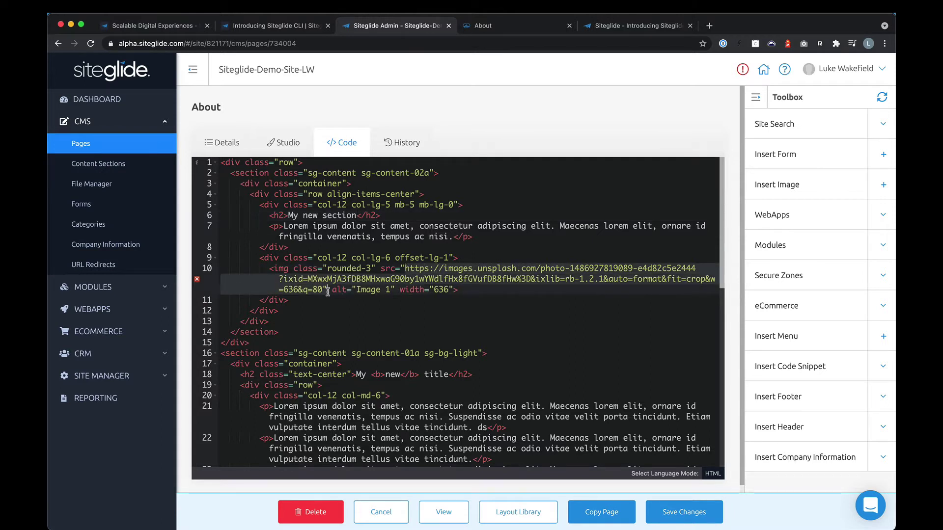
click(507, 290)
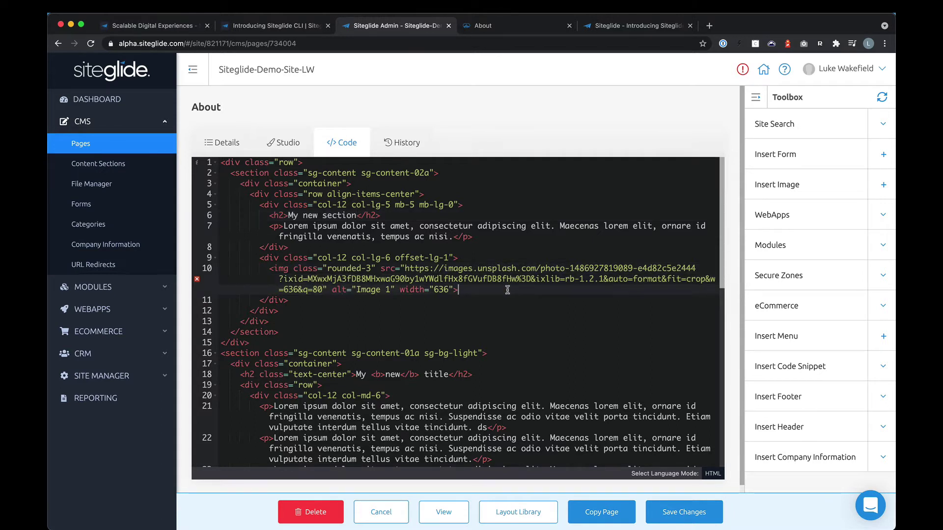
click(781, 184)
click(234, 443)
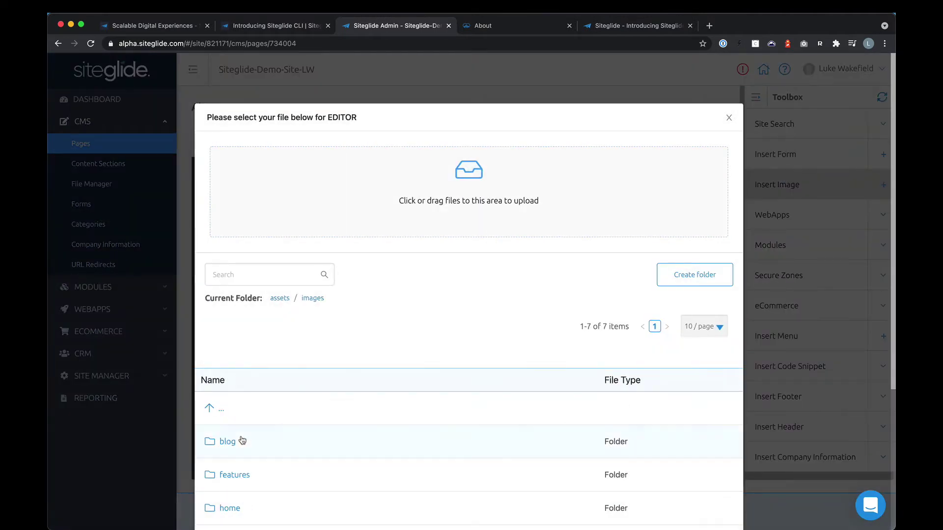
scroll(261, 437, down, 2)
click(227, 357)
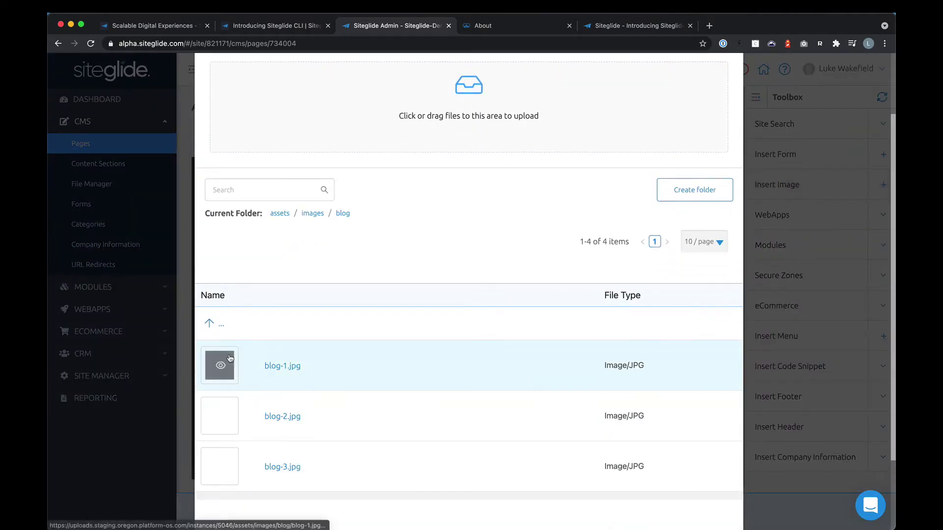
click(282, 365)
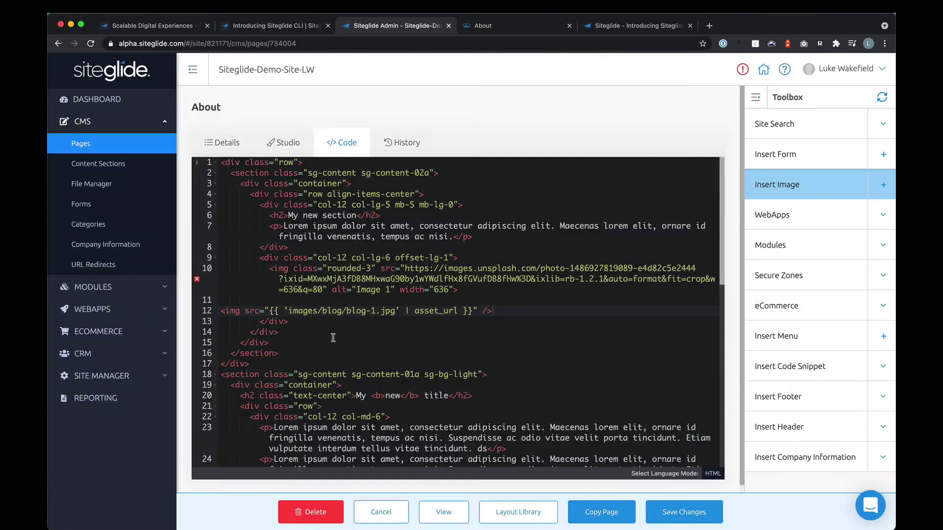
- Add alt="Image 1" and width="636" to the blog-1.jpg image tag
click(451, 289)
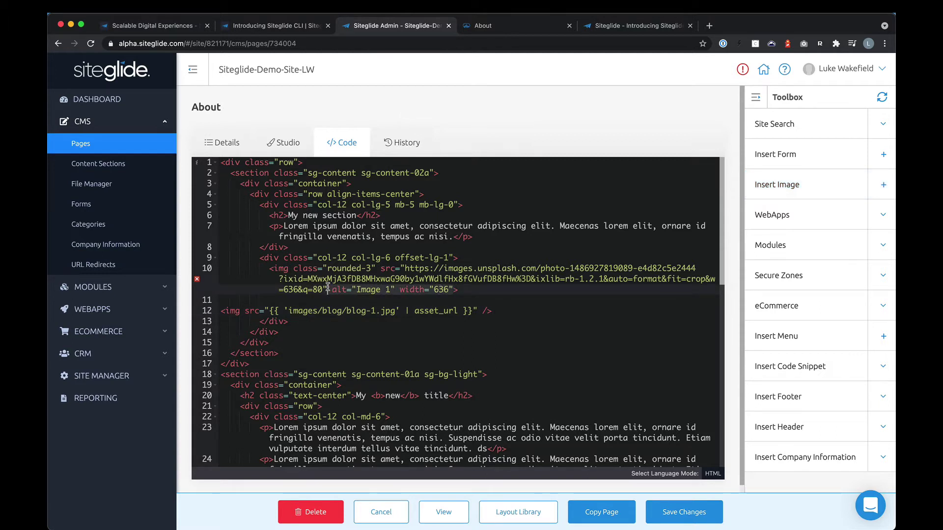
click(476, 310)
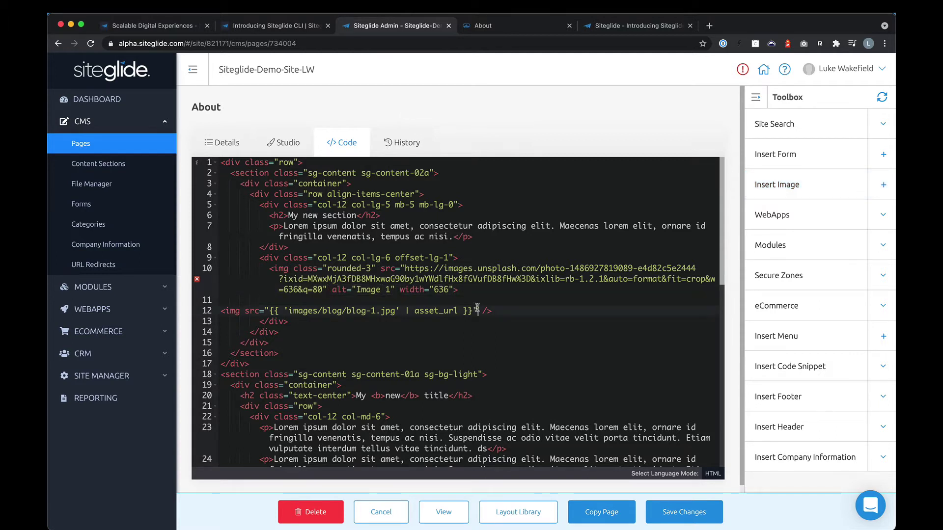
text(alt="Image 1" width="636")
- Delete the original Unsplash image tag and indent the blog-1.jpg tag inside its column div
drag(460, 290, 221, 268)
key(BackSpace)
key(Down)
key(Delete)
key(Tab)
key(Tab)
key(Tab)
key(Tab)
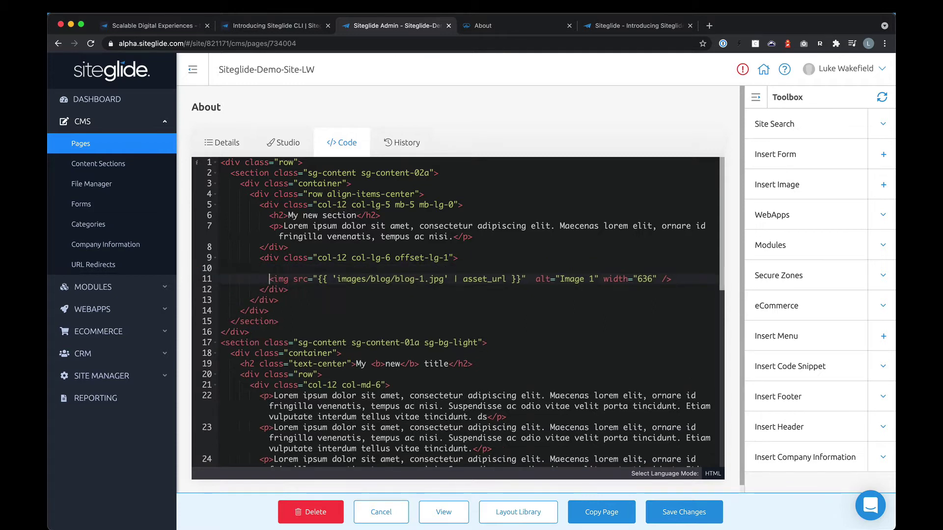
- Save the code changes and switch to the live About page
click(669, 512)
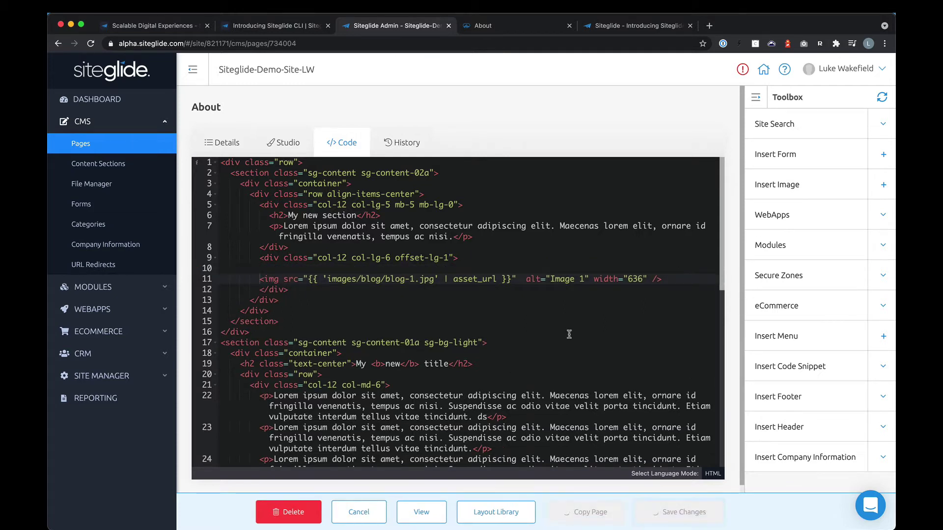
key(ctrl+Tab)
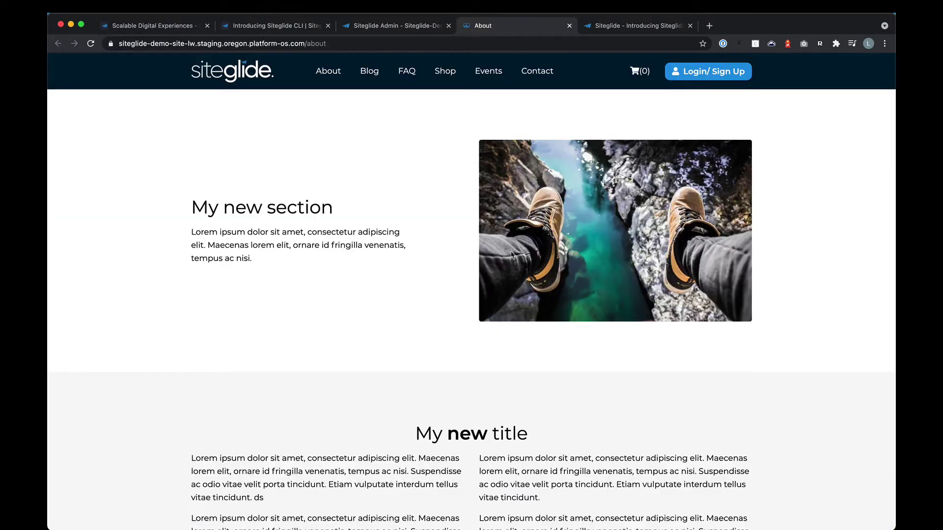
- Reload the live About page and check the Modules and WebApps options in the page code editor's Toolbox
key(super+r)
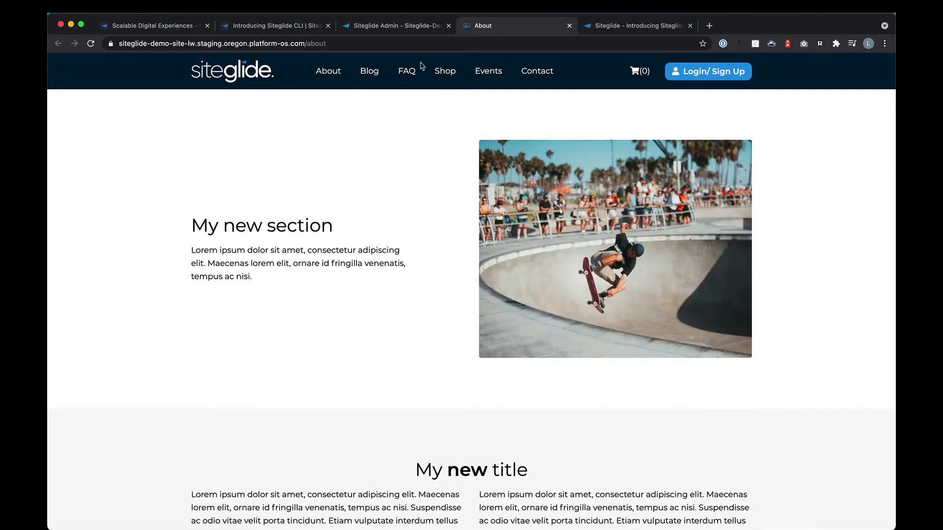
click(401, 26)
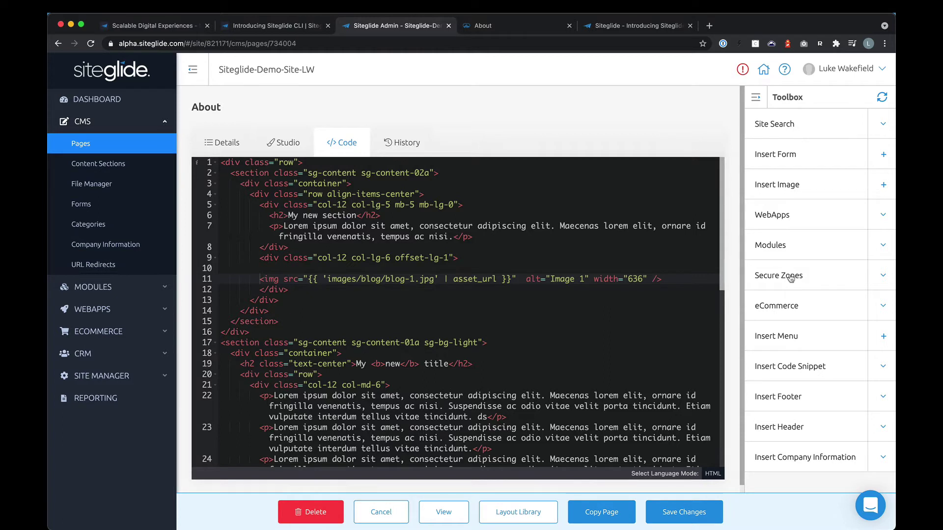
click(797, 253)
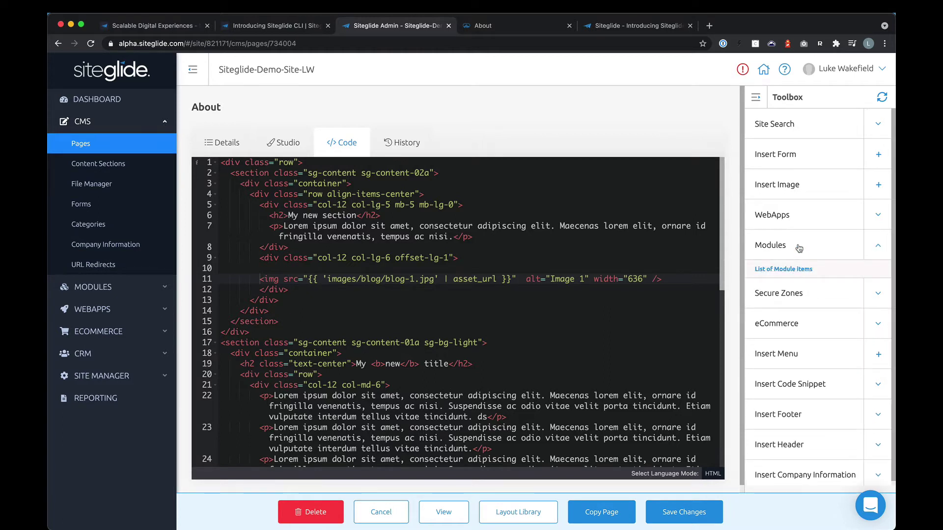
click(790, 219)
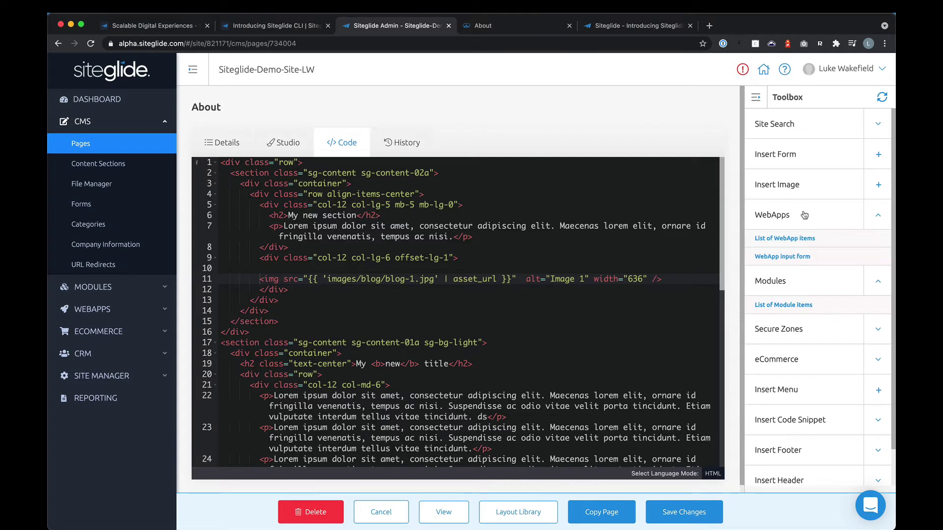
click(801, 215)
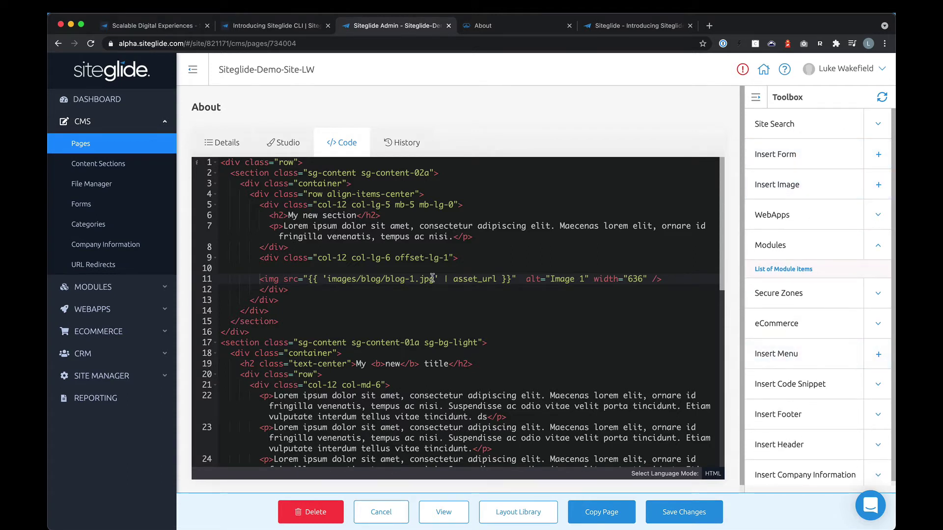
- Examine the webapp include in the About page's code and view the page's revision history
scroll(475, 355, down, 10)
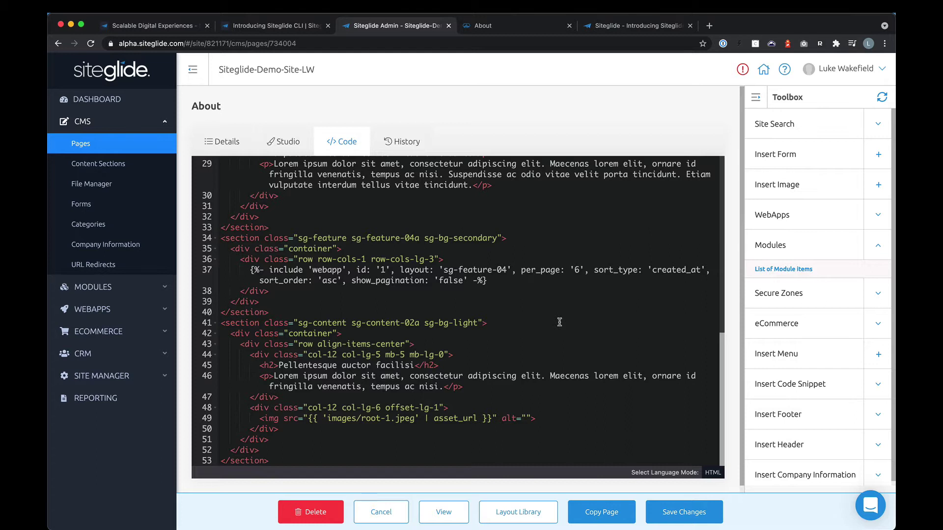
click(517, 279)
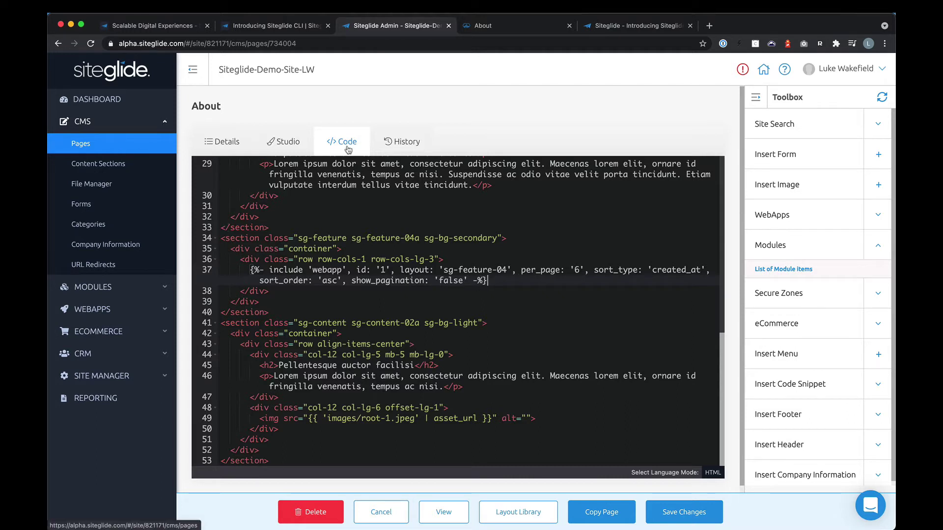
click(407, 142)
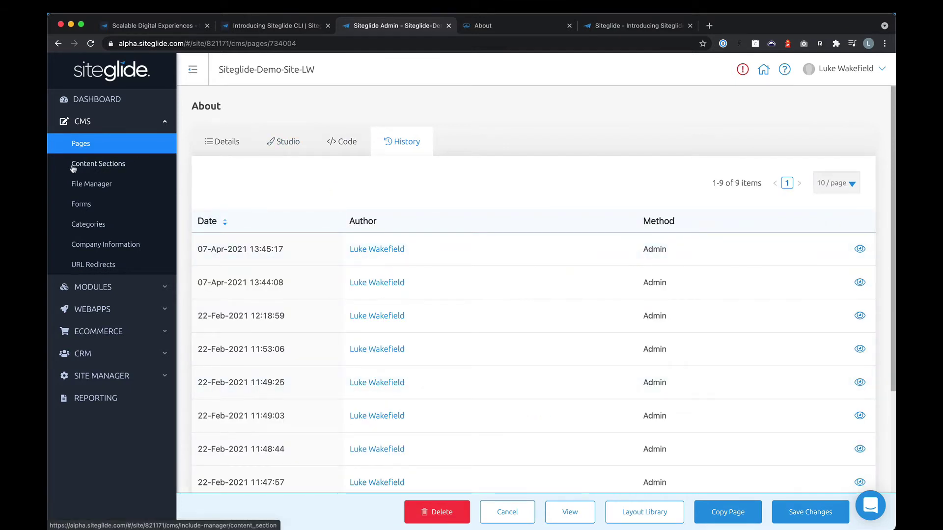
- Browse the images/blog folder in the File Manager and view the Content Sections list
click(104, 189)
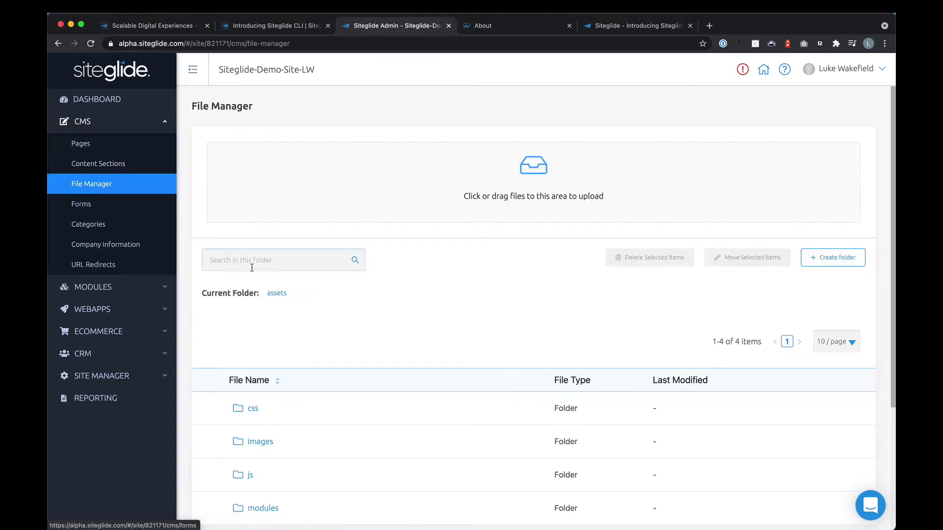
scroll(378, 339, down, 3)
click(260, 297)
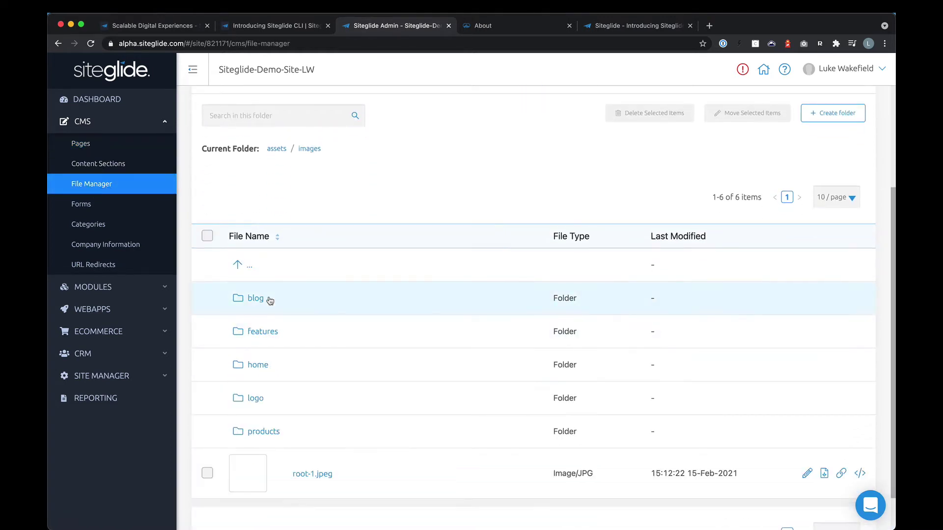
click(255, 298)
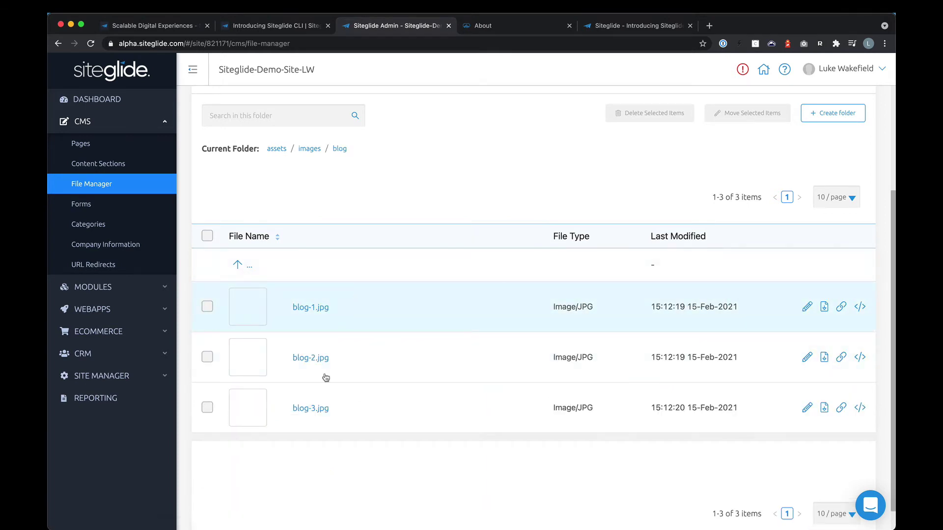
scroll(521, 128, up, 3)
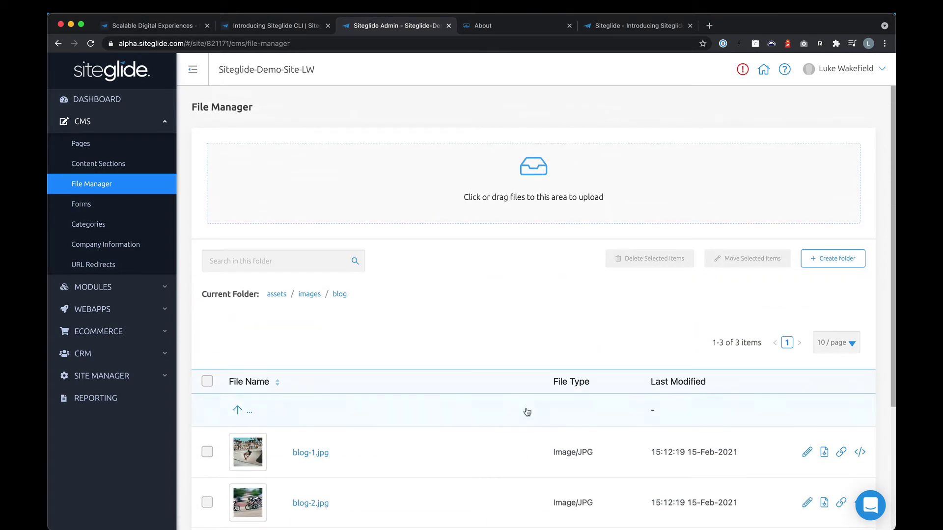
scroll(530, 393, down, 3)
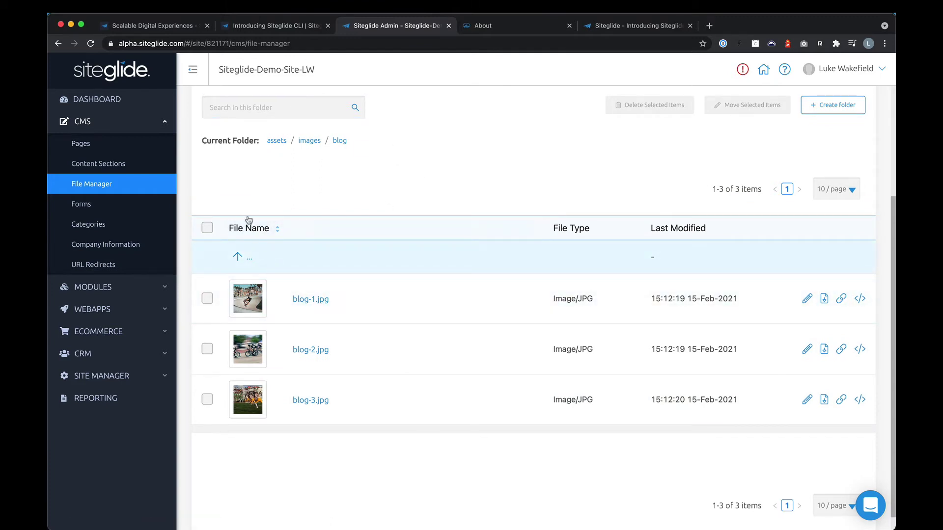
click(97, 165)
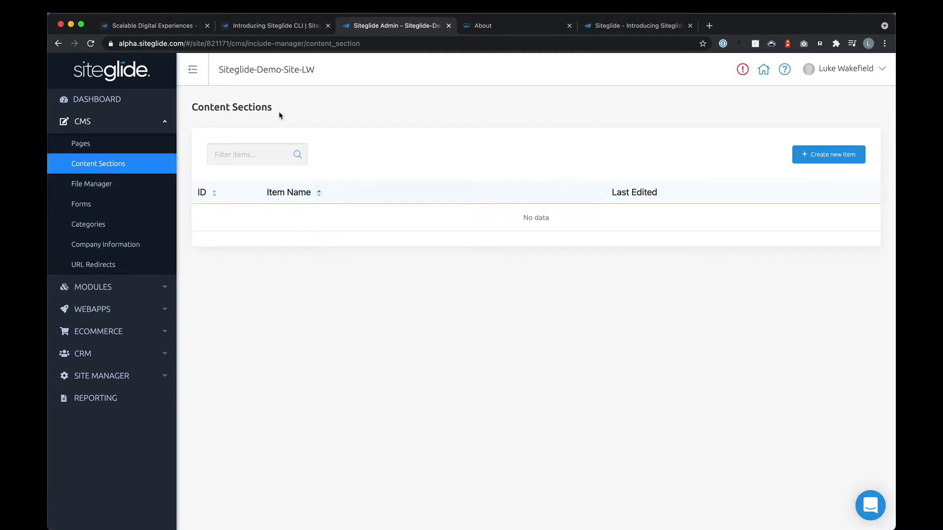
- Open the Contact form for editing and review its name, redirect URL, standard fields and custom fields
click(81, 204)
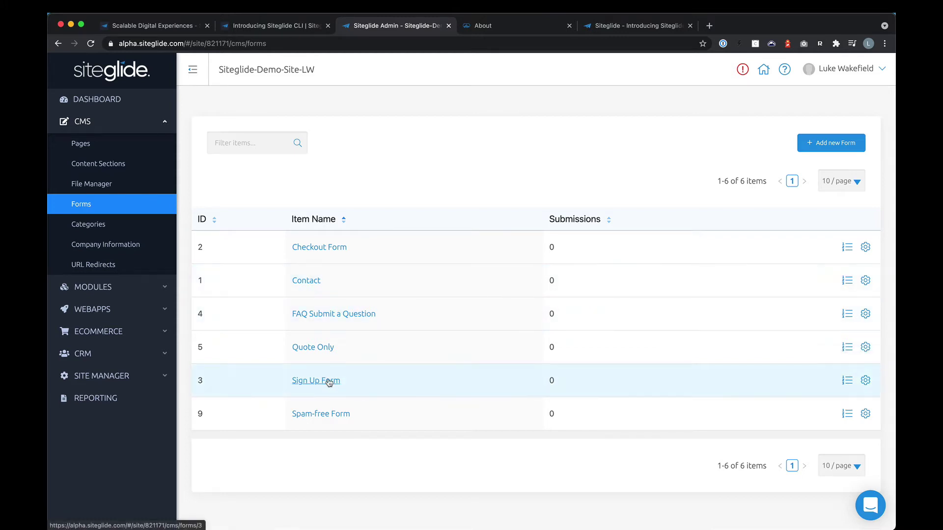
click(317, 276)
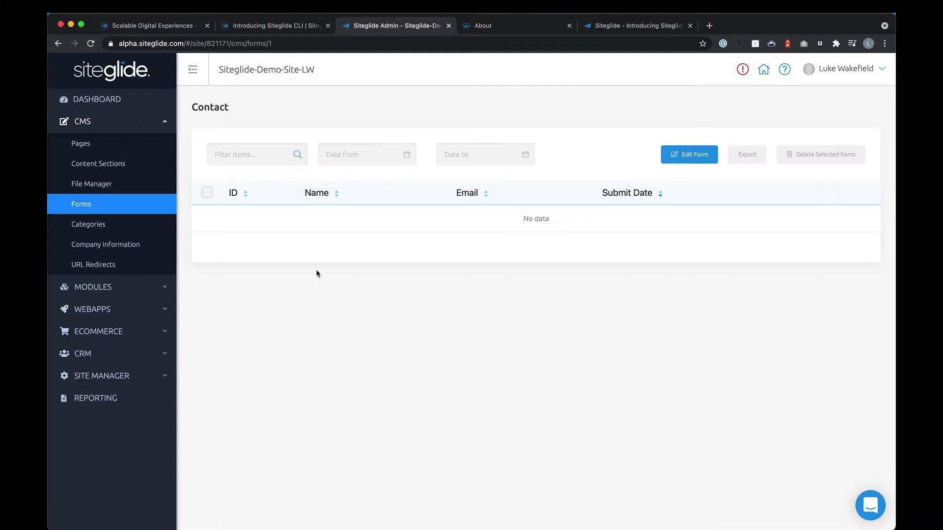
click(679, 152)
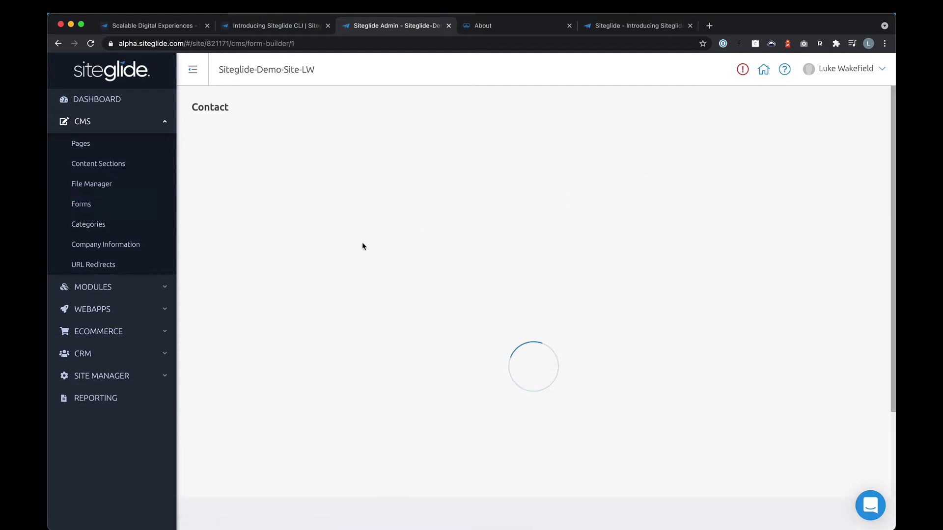
scroll(284, 367, down, 3)
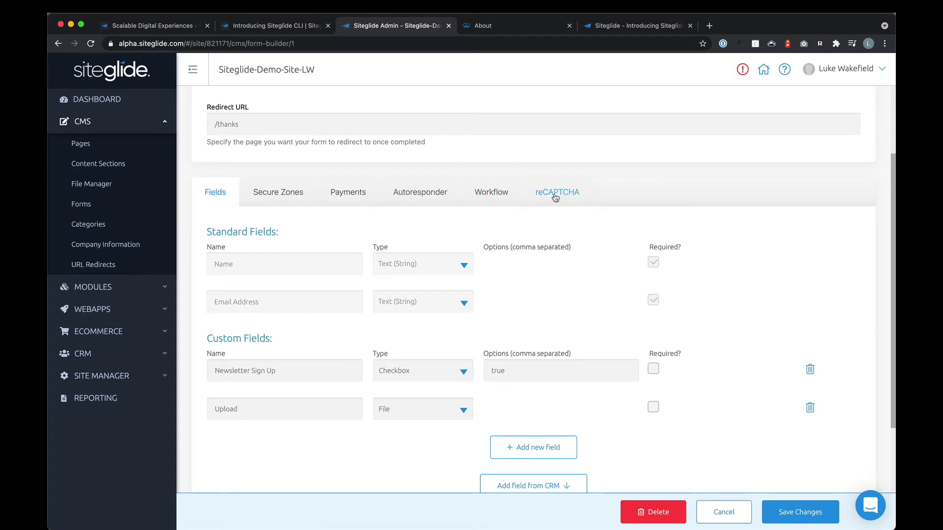
scroll(553, 205, up, 2)
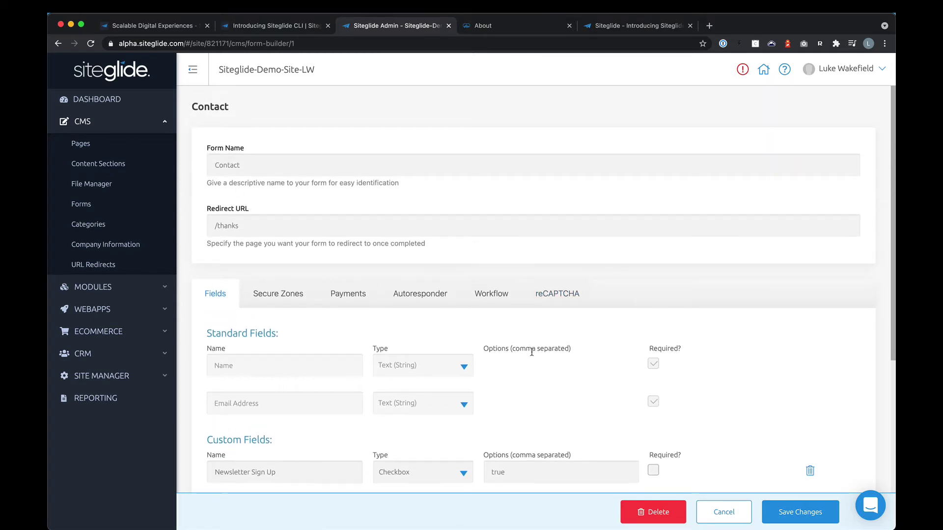
scroll(530, 353, down, 1)
- View the site's category tree with the News and Products branches expanded
click(98, 225)
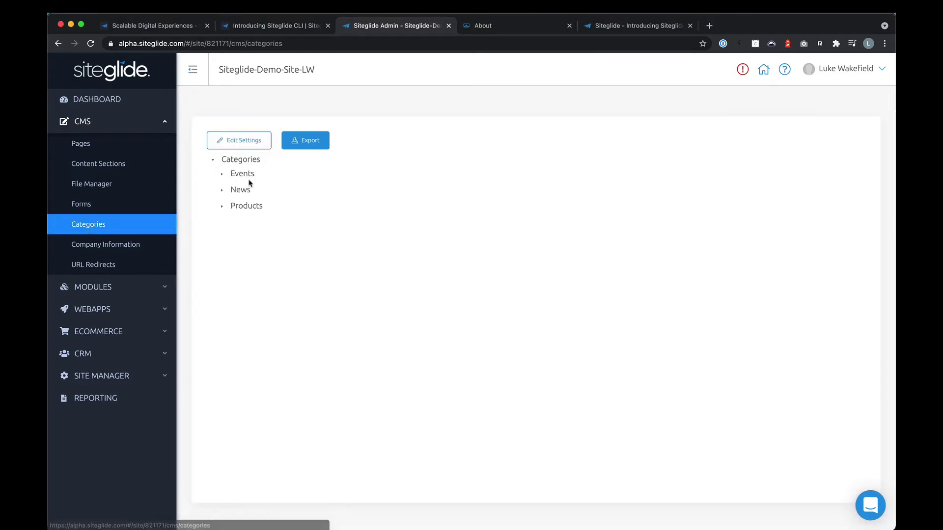
click(222, 190)
click(222, 270)
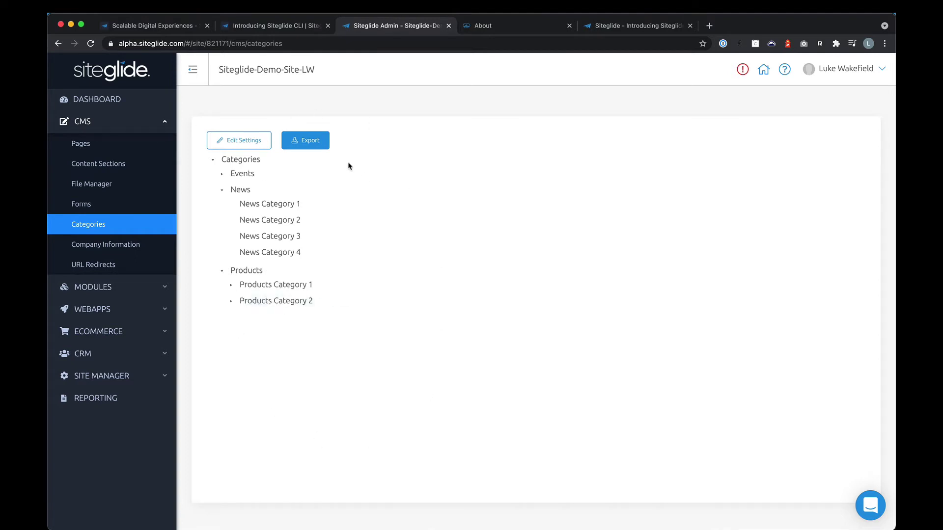
mouse_move(293, 301)
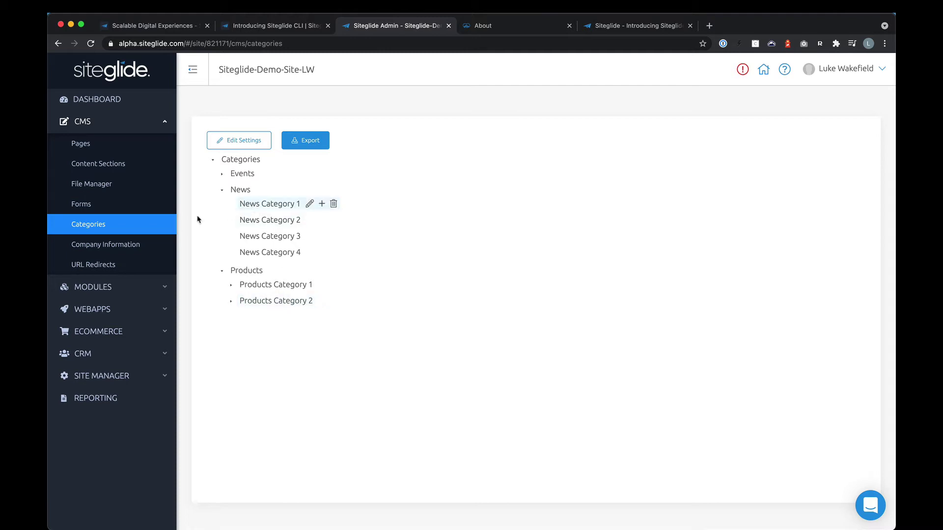
- Review the Company Information settings from the default header down to the Google Analytics fields
click(87, 246)
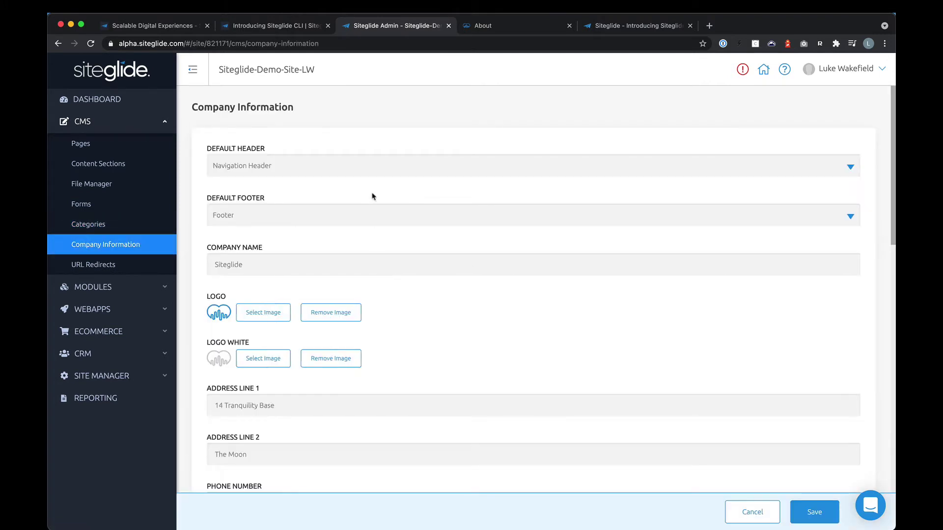
scroll(400, 348, down, 3)
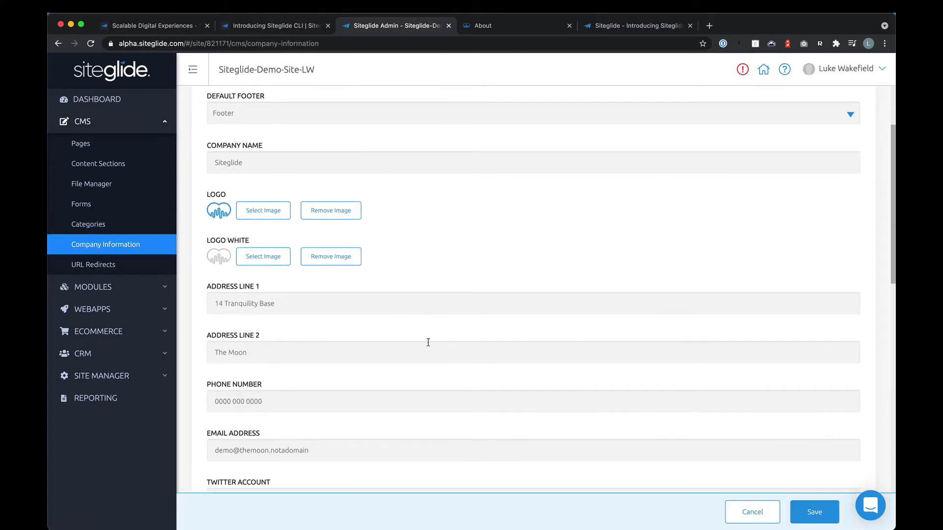
scroll(428, 342, down, 9)
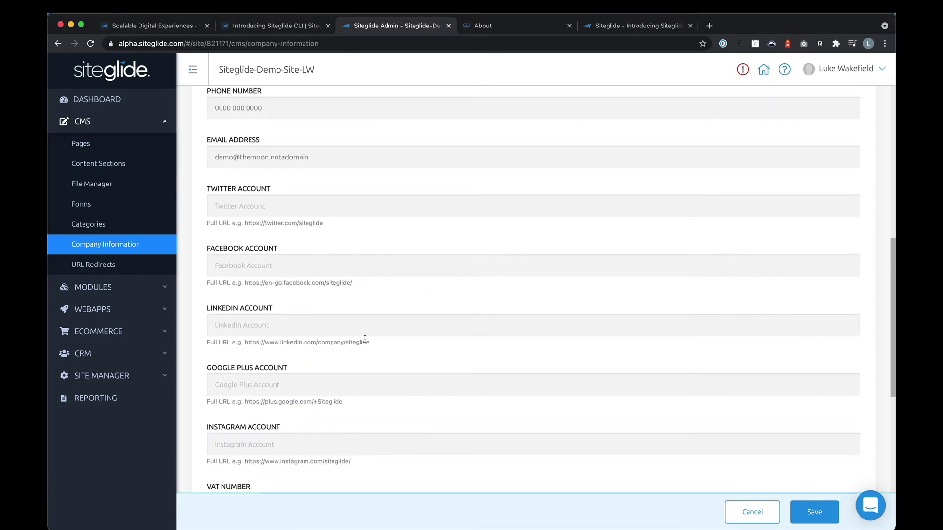
scroll(413, 238, down, 8)
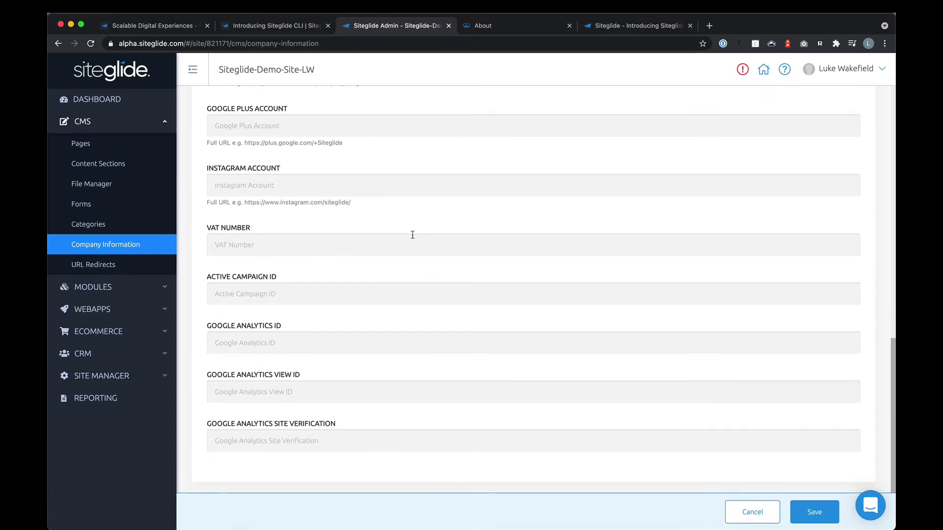
scroll(412, 235, up, 20)
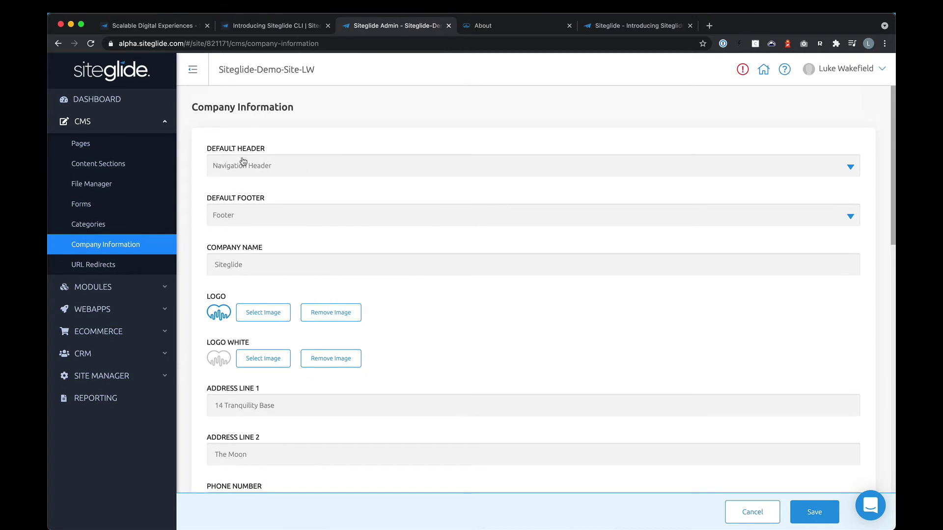
- View the URL Redirects and check the HTTP Code options in a new redirect form, closing it without saving
click(104, 266)
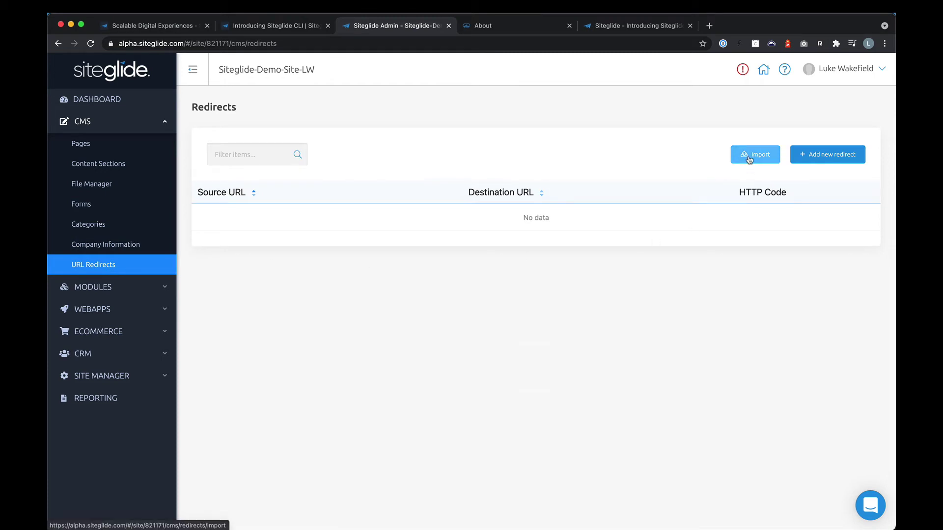
click(772, 157)
click(818, 154)
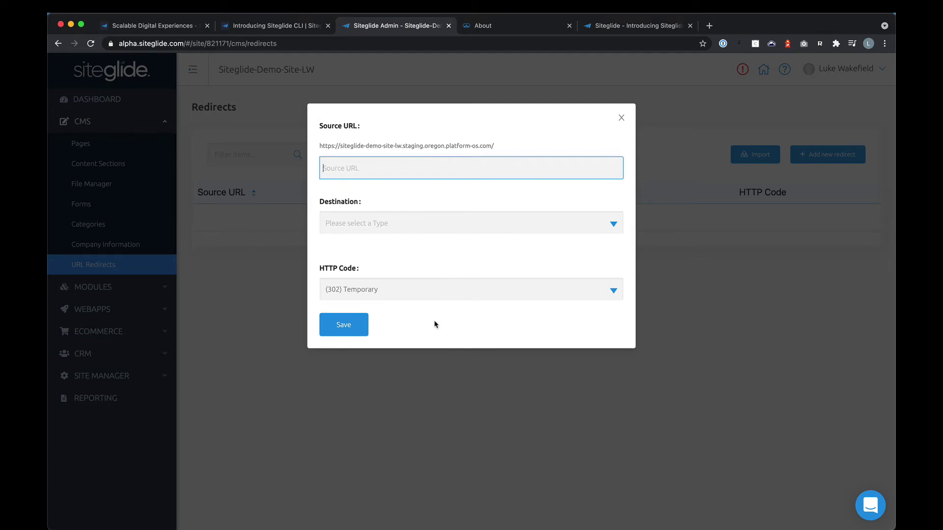
click(364, 293)
click(396, 268)
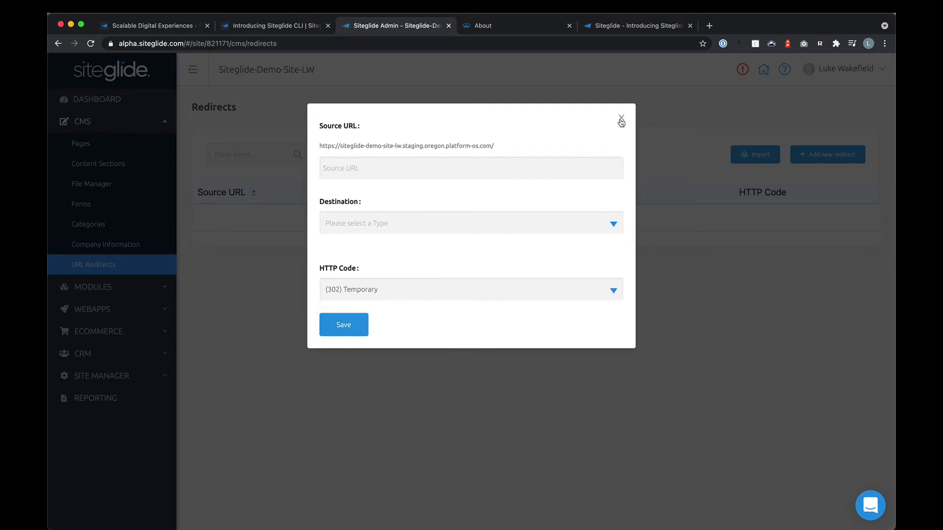
click(621, 118)
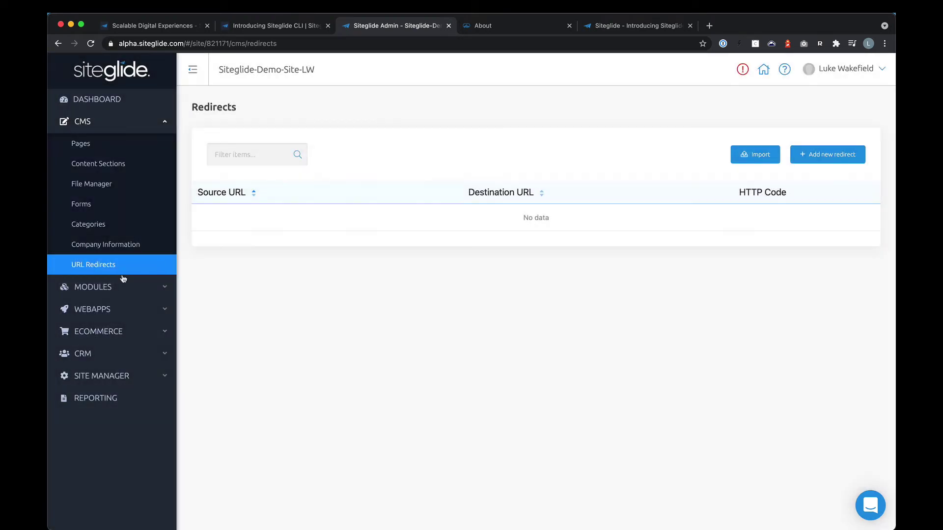
- Open the Blog module's structure for editing and examine its detail settings and standard fields
click(94, 295)
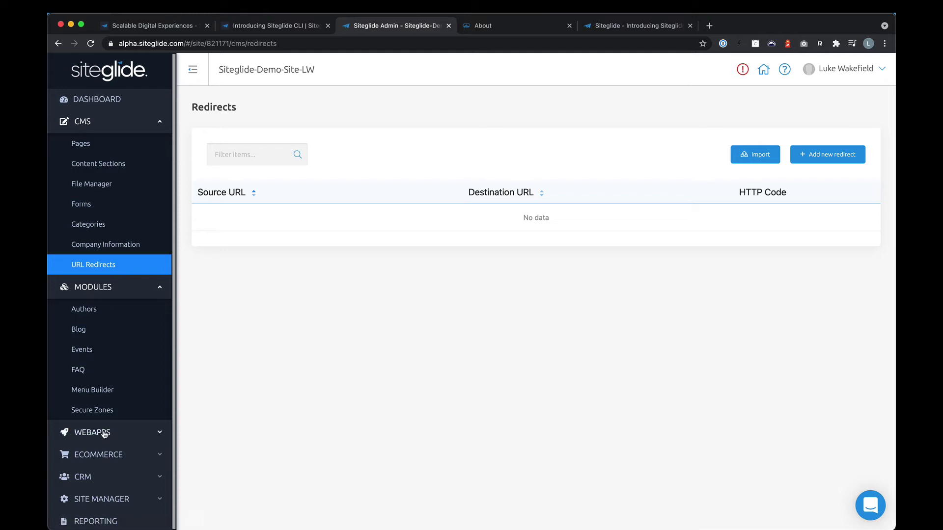
click(77, 330)
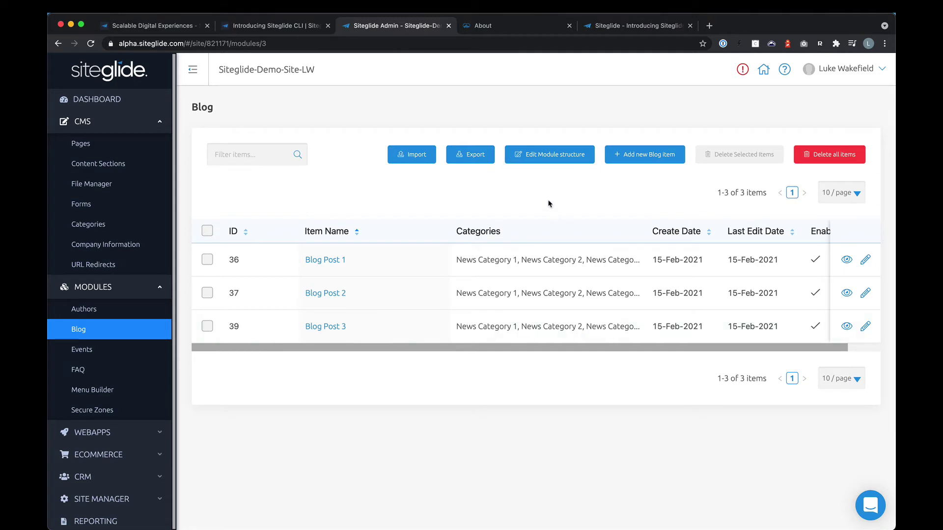
click(571, 162)
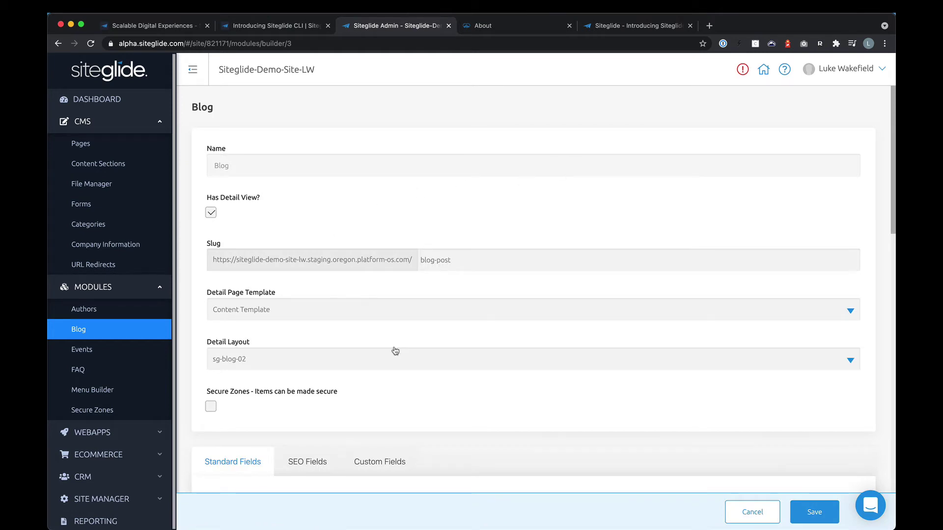
scroll(393, 350, down, 3)
scroll(394, 349, down, 5)
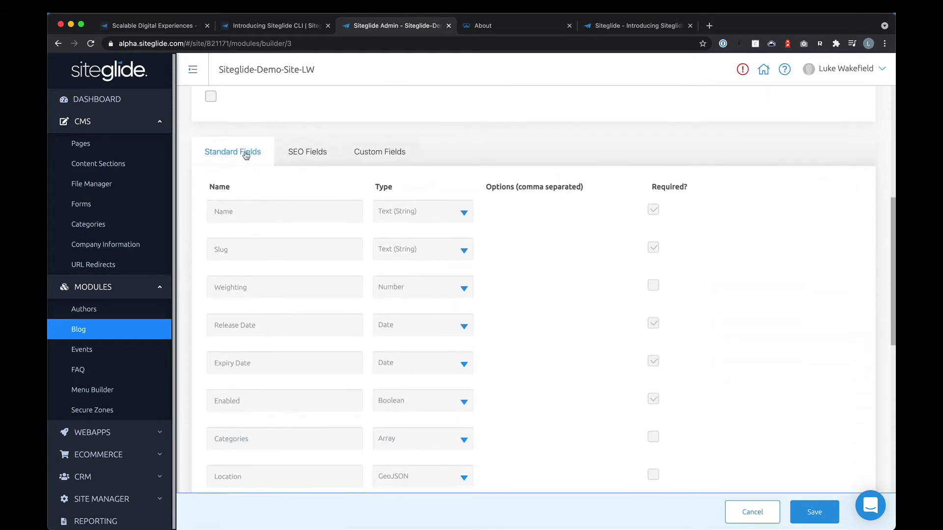
- View the custom fields in the Blog module's structure and return to the list of blog items
click(378, 153)
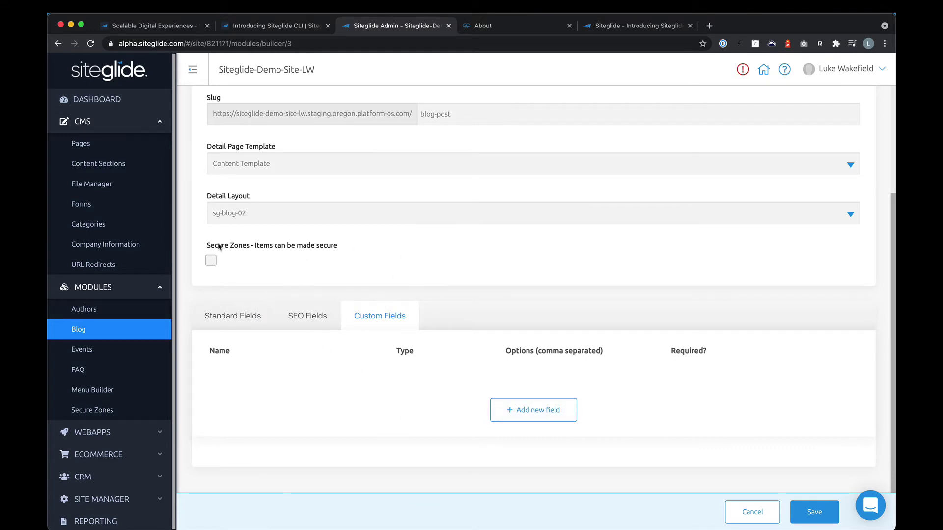
scroll(406, 274, up, 5)
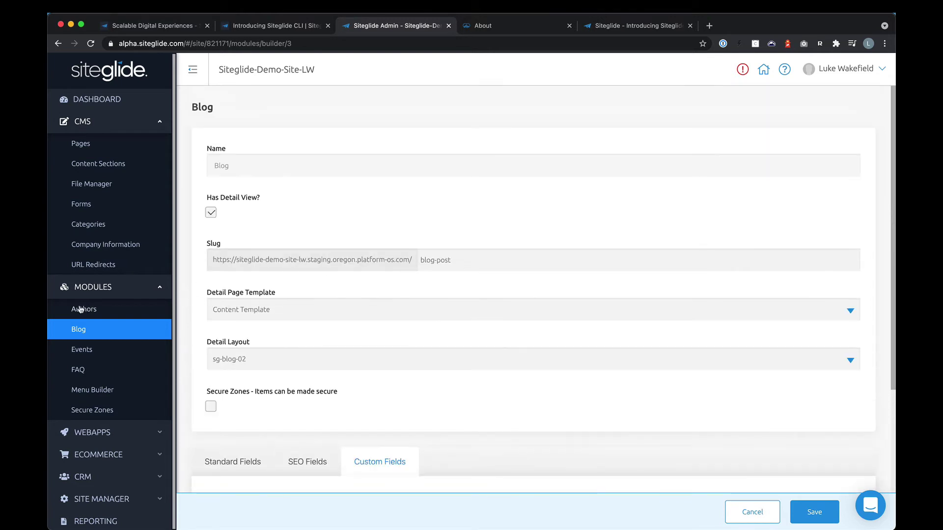
click(76, 328)
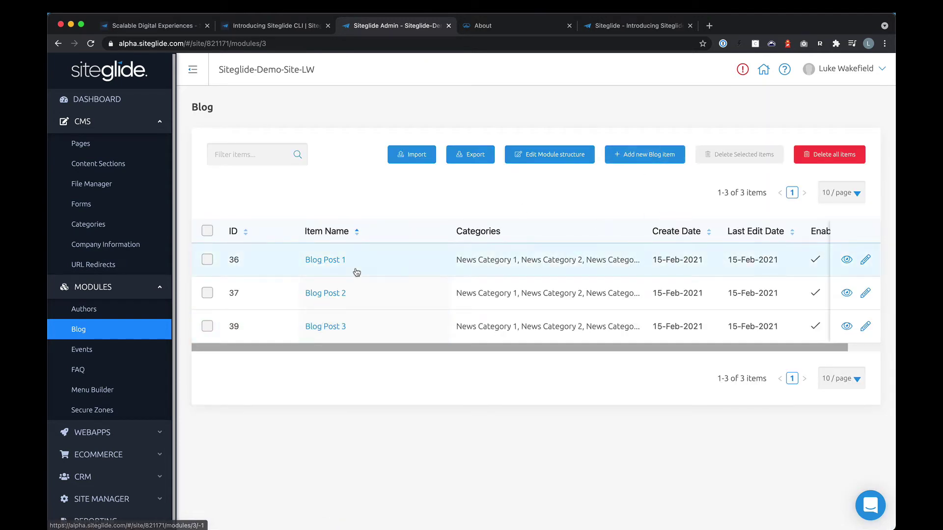
- Open Blog Post 1 and review its standard fields from the item slug down to the content editor
click(328, 260)
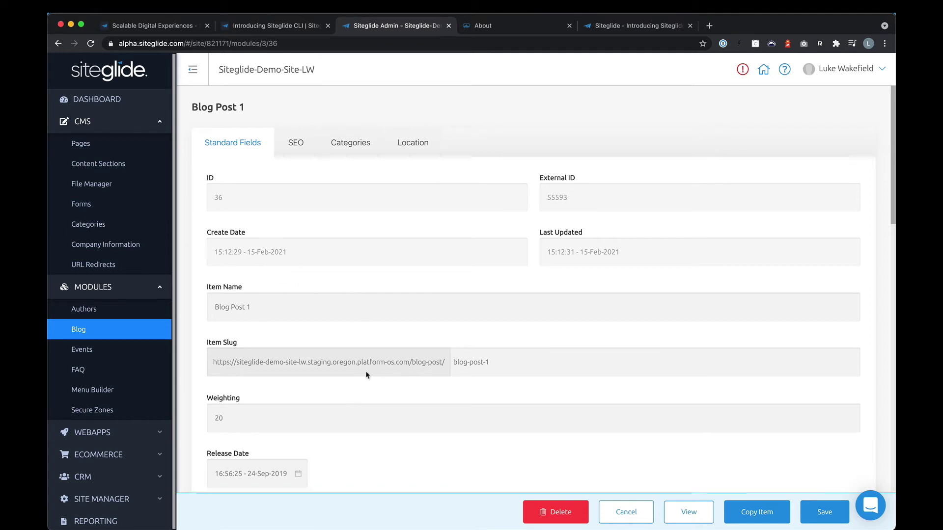
scroll(366, 375, down, 3)
scroll(352, 336, down, 2)
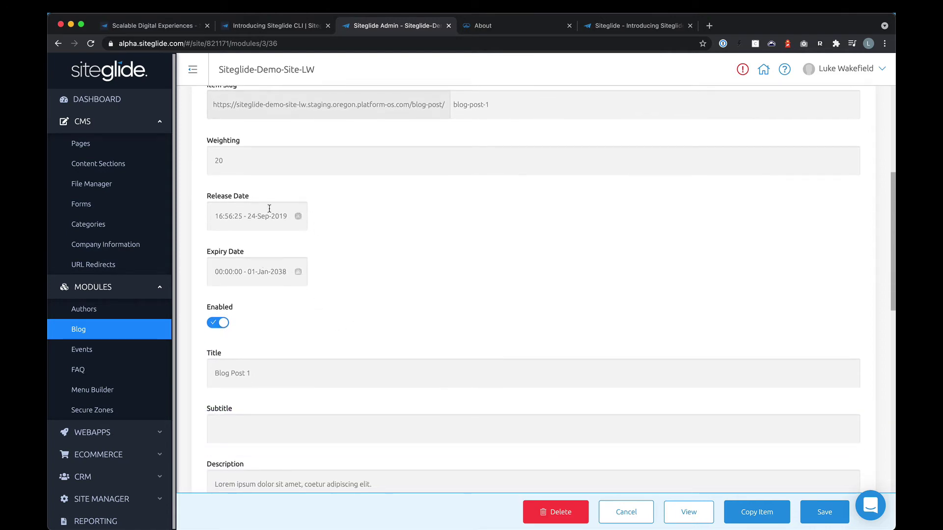
scroll(402, 398, down, 4)
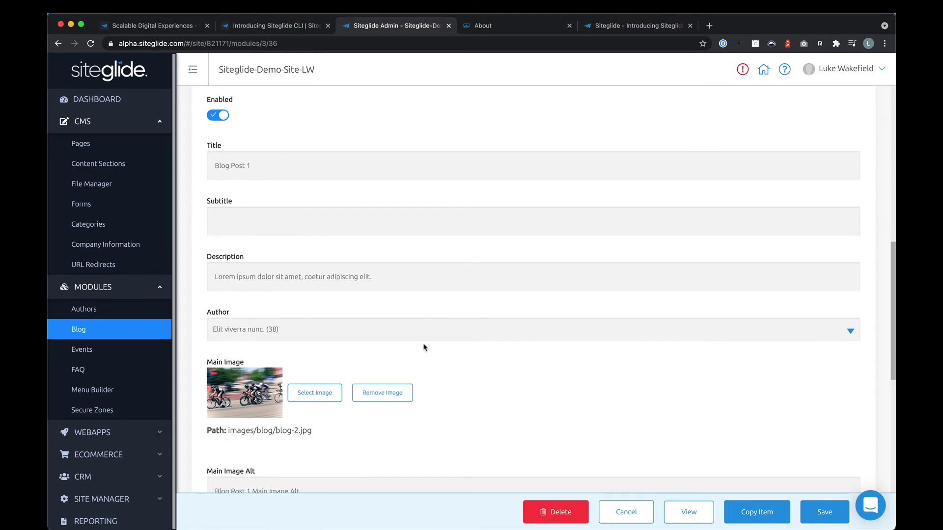
scroll(418, 334, down, 3)
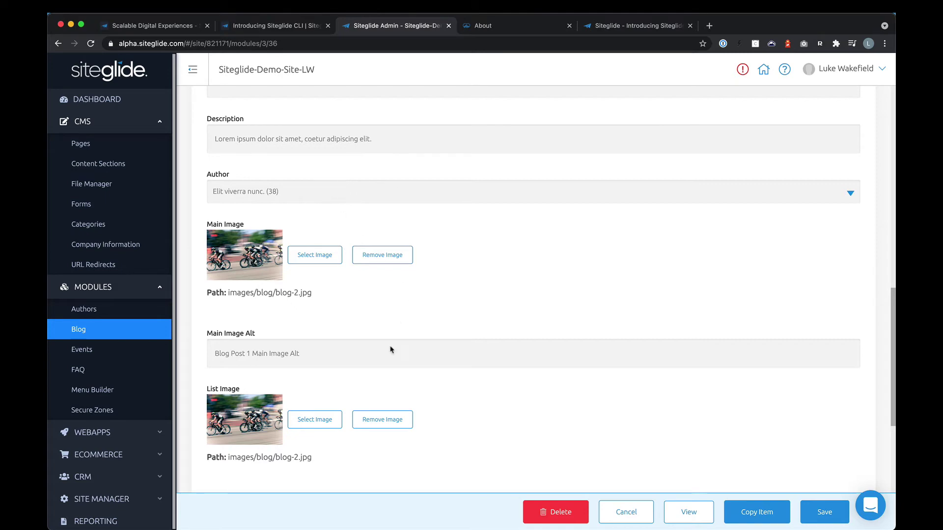
scroll(381, 399, down, 4)
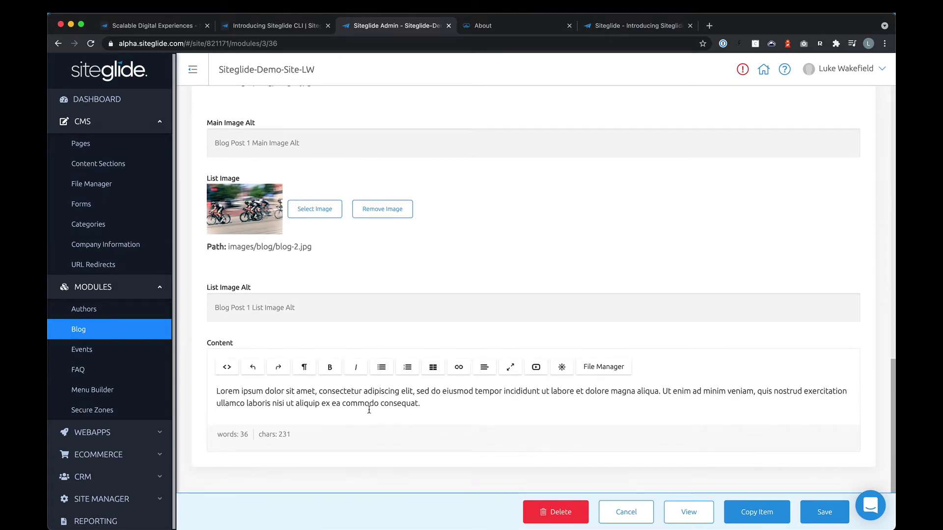
scroll(433, 304, up, 15)
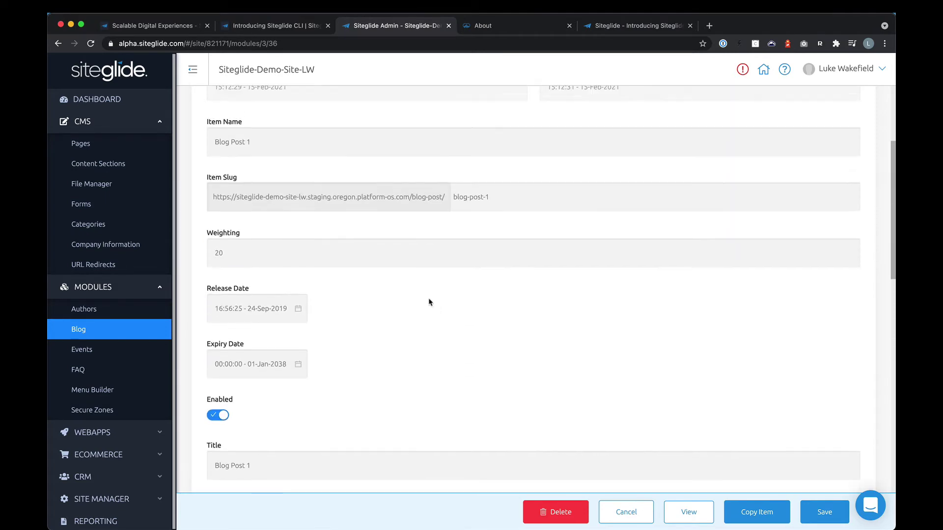
- View Blog Post 1's categories, SEO settings and location fields
click(356, 149)
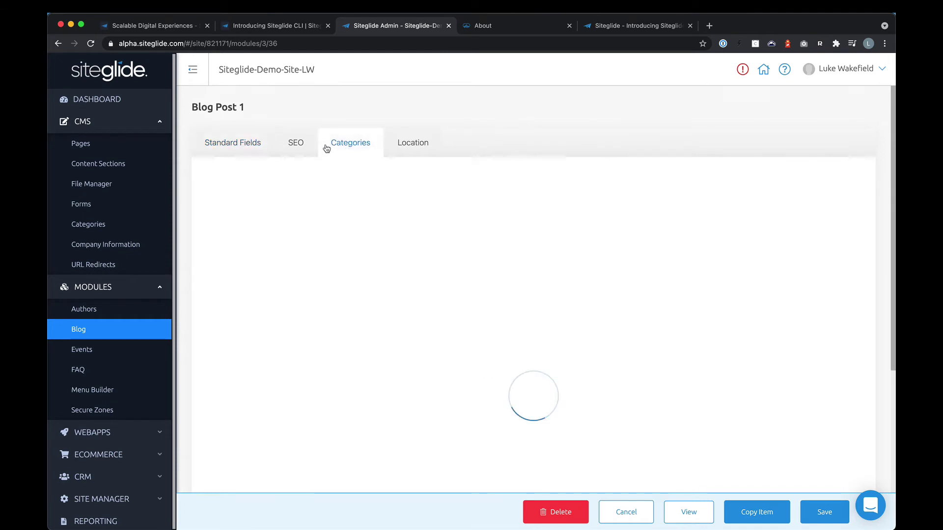
click(303, 143)
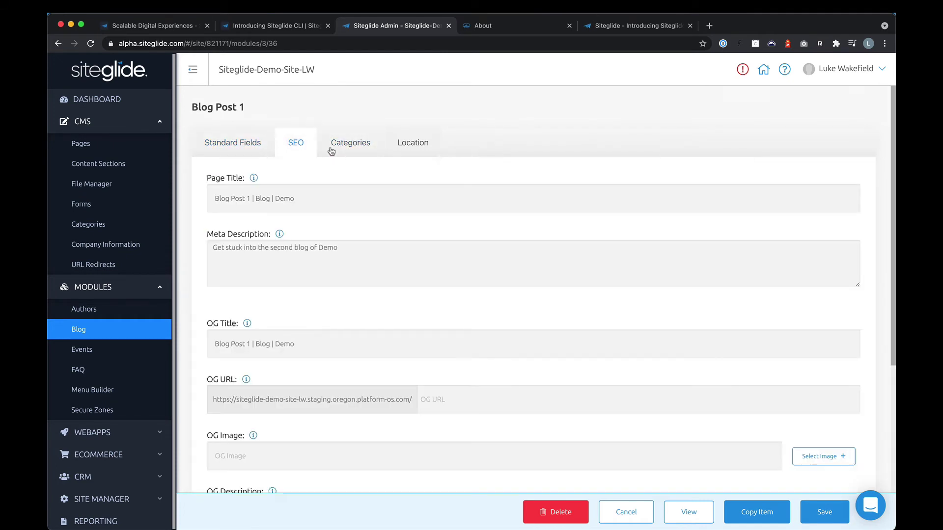
scroll(350, 284, down, 4)
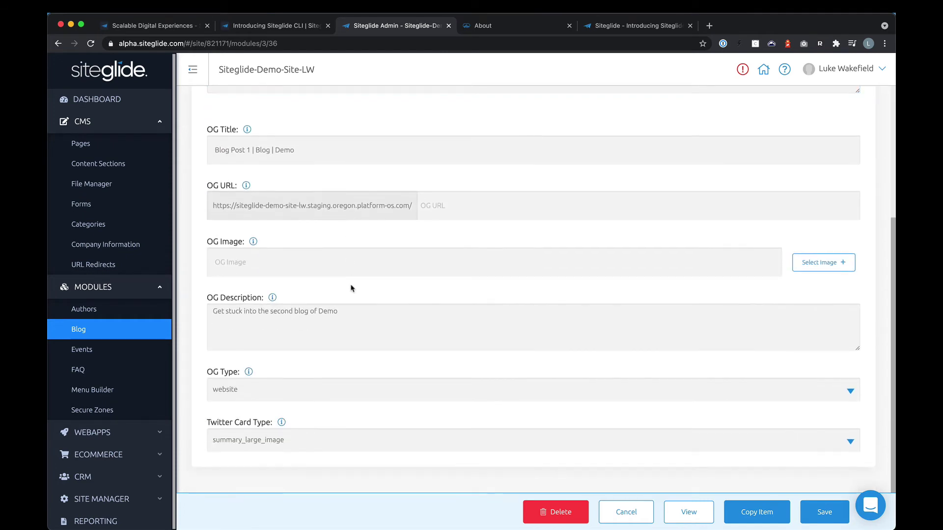
scroll(350, 279, up, 5)
click(415, 139)
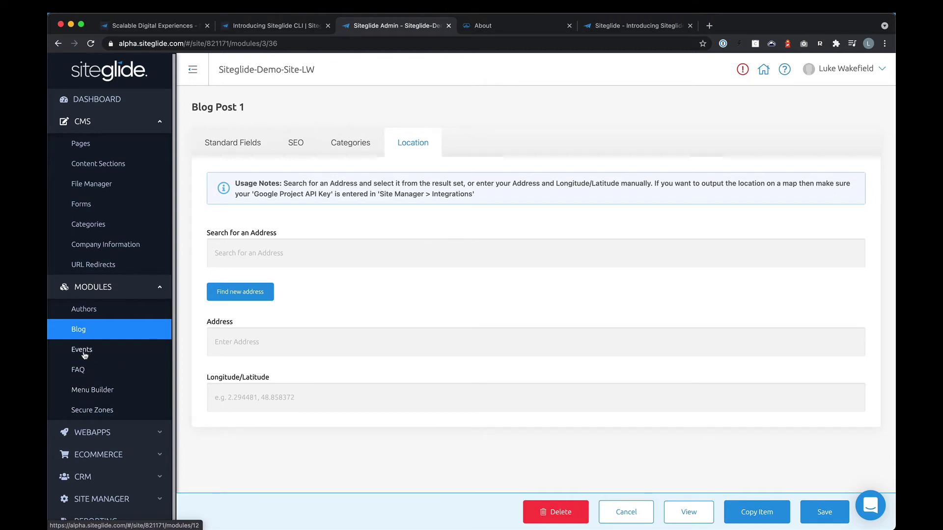
- Open the Main Navigation Menu in the Menu Builder and compare its items with the navigation on the live About page
click(80, 391)
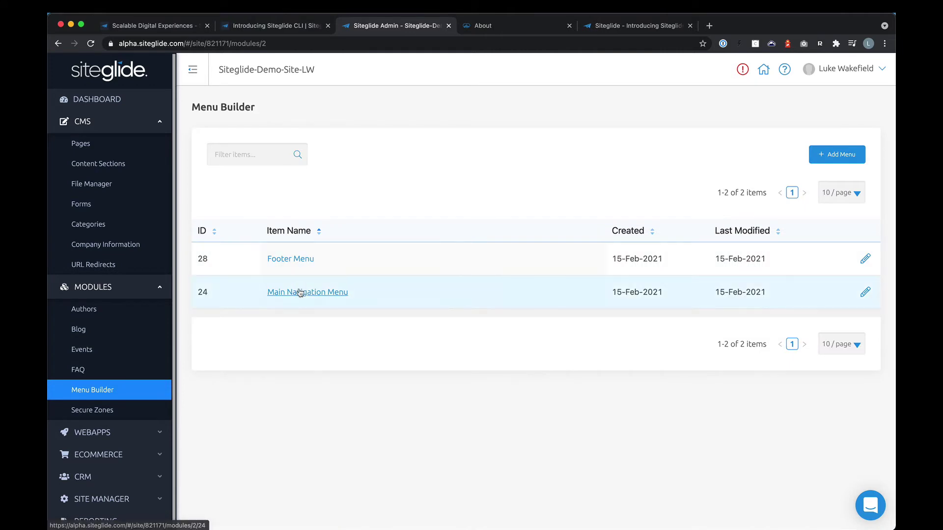
click(300, 293)
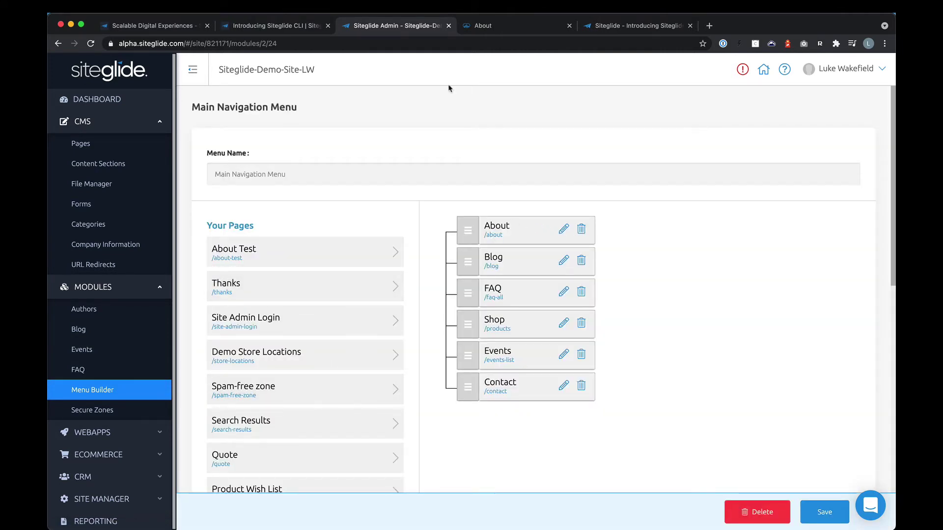
click(491, 25)
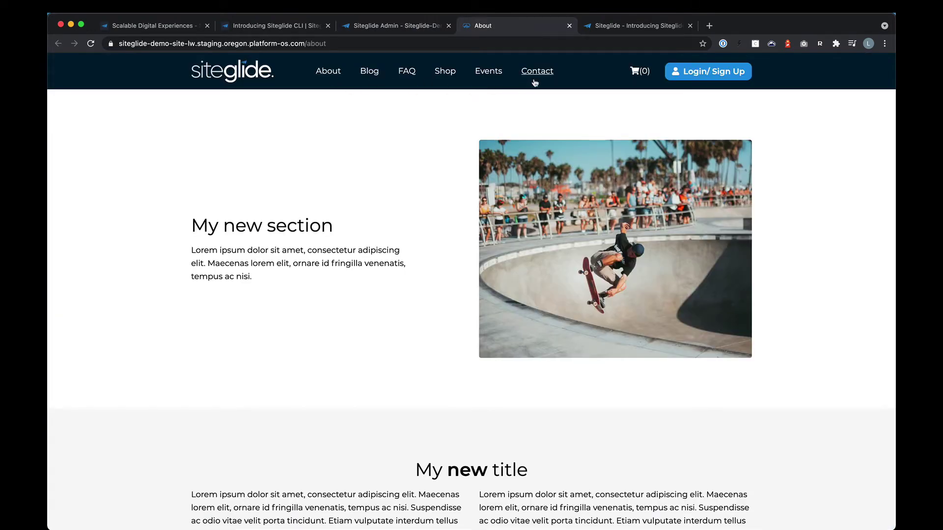
click(375, 29)
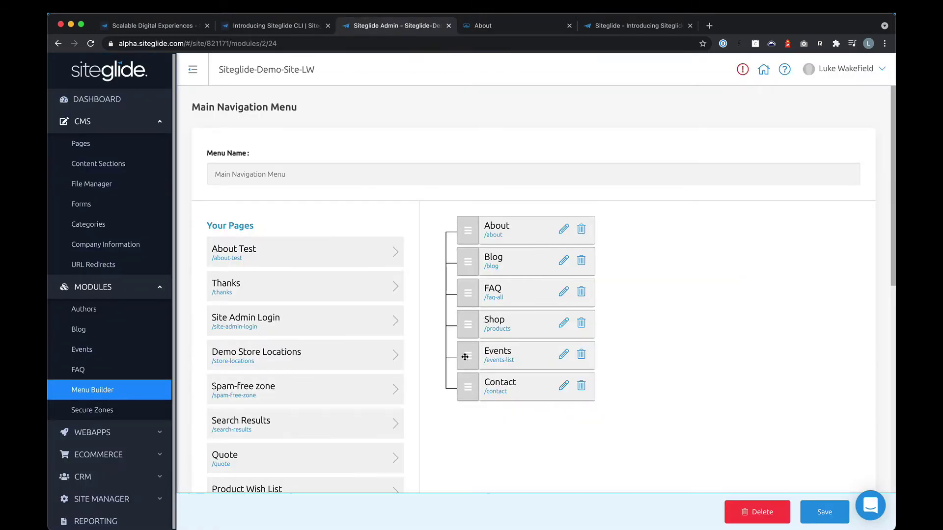
- Inspect the link settings of the Events menu item and close them without saving
mouse_move(466, 356)
mouse_down()
mouse_move(464, 324)
mouse_move(468, 356)
mouse_up()
click(563, 355)
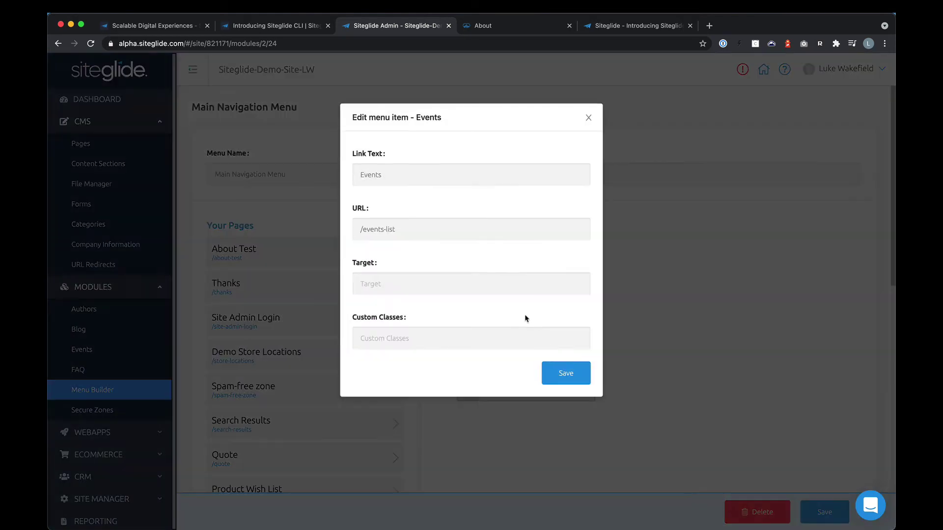
click(588, 118)
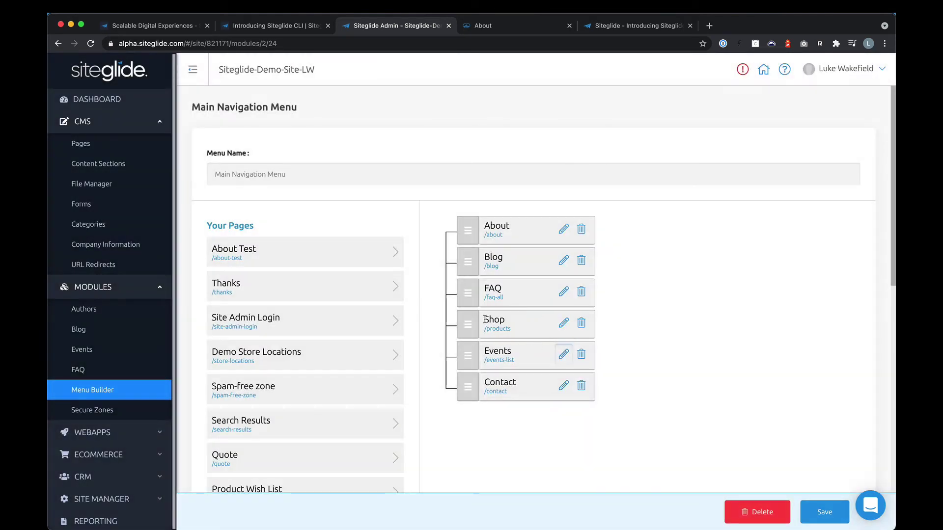
- Leave the menu without saving and view the items and users of the My Account secure zone
click(106, 412)
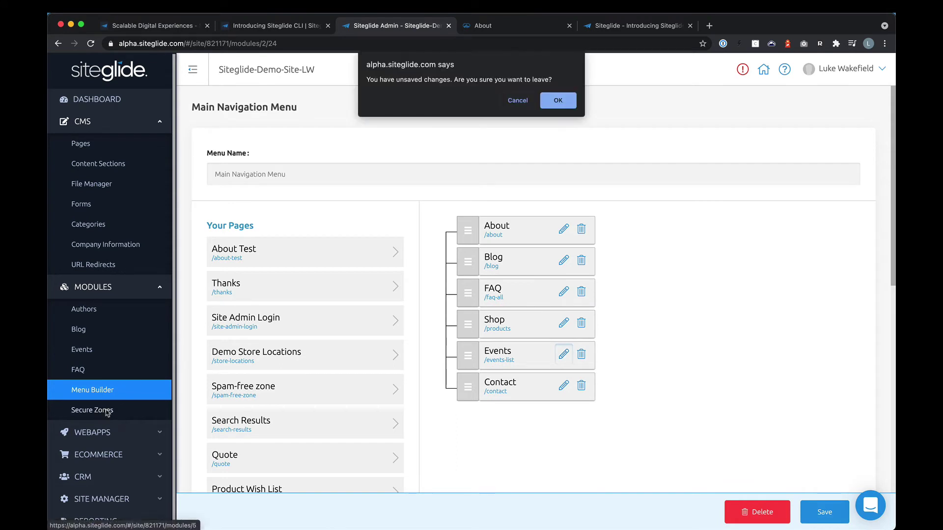
click(560, 99)
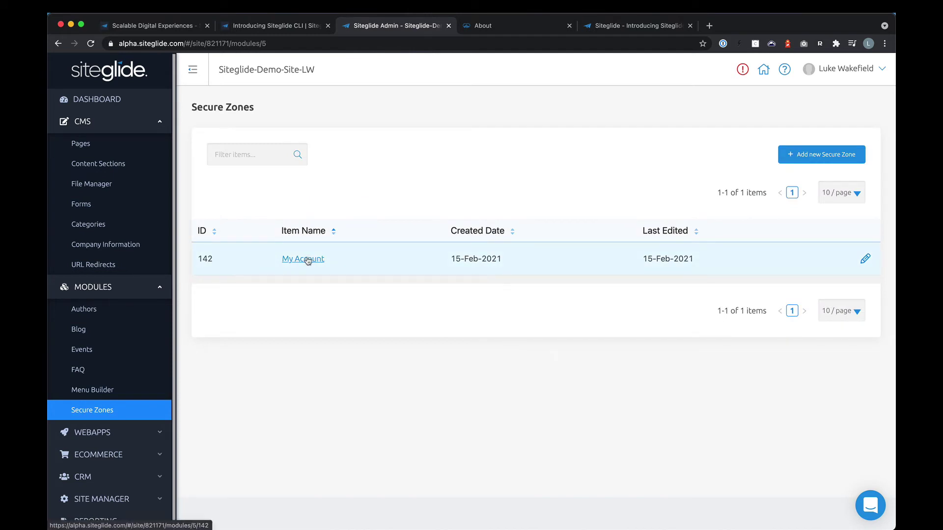
click(308, 261)
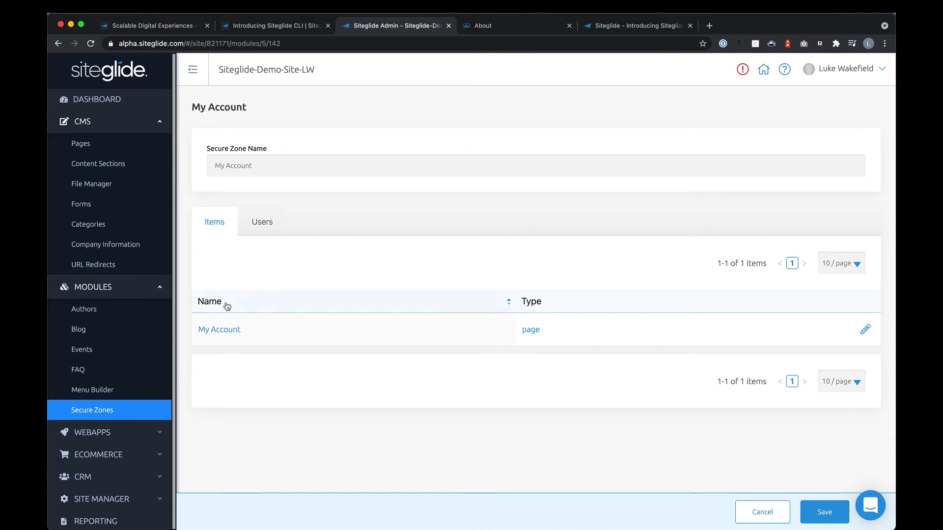
click(263, 221)
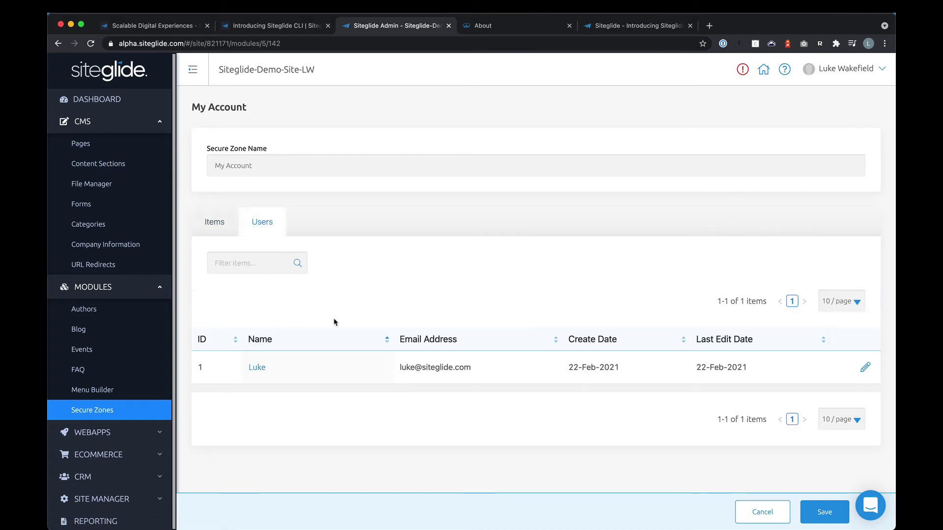
click(217, 227)
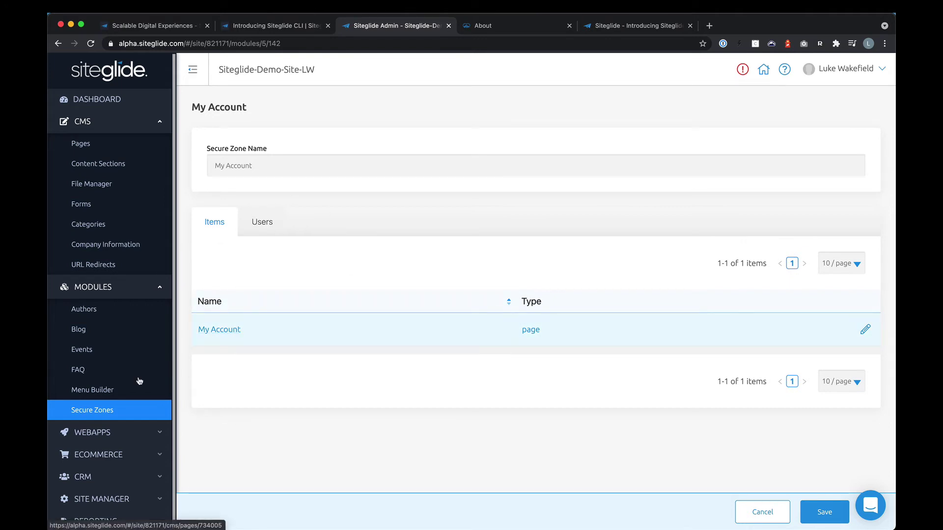
- Open the Gallery WebApp's structure, examine its standard and custom fields, and return to the Gallery item list
click(116, 432)
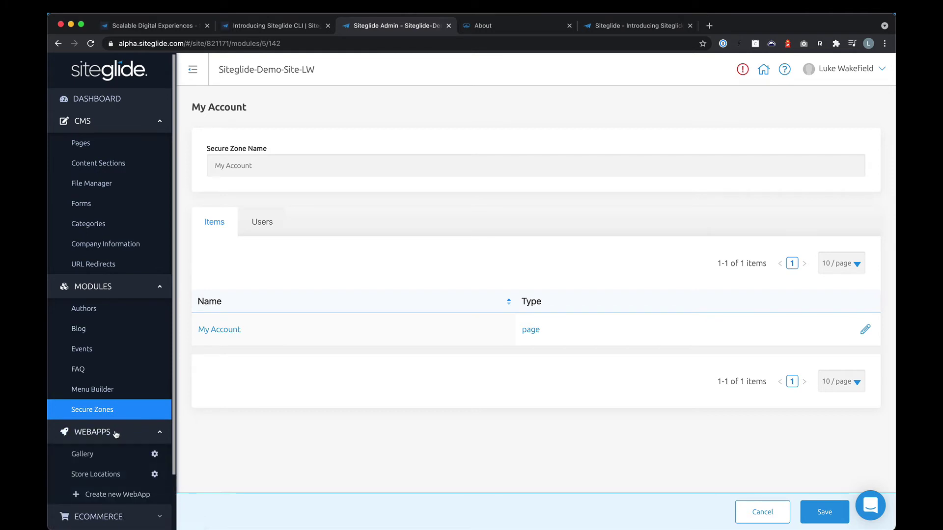
click(93, 455)
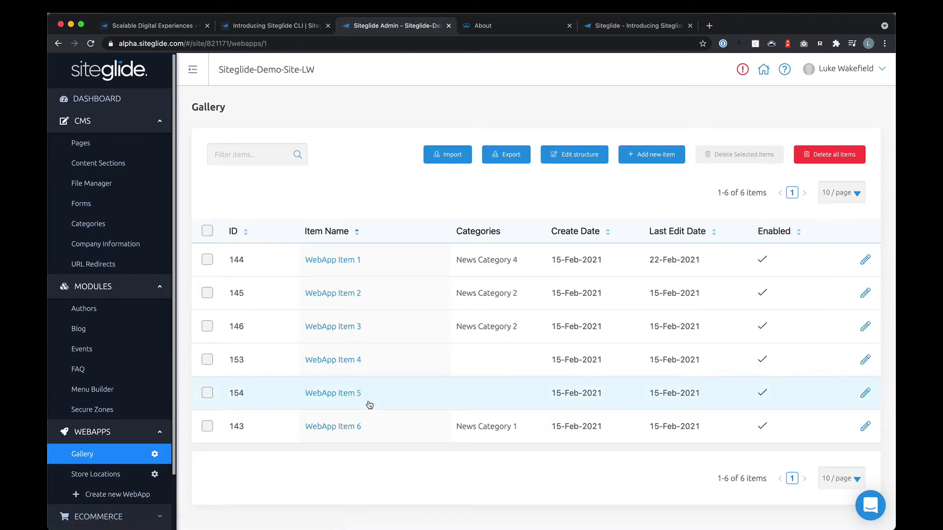
click(577, 165)
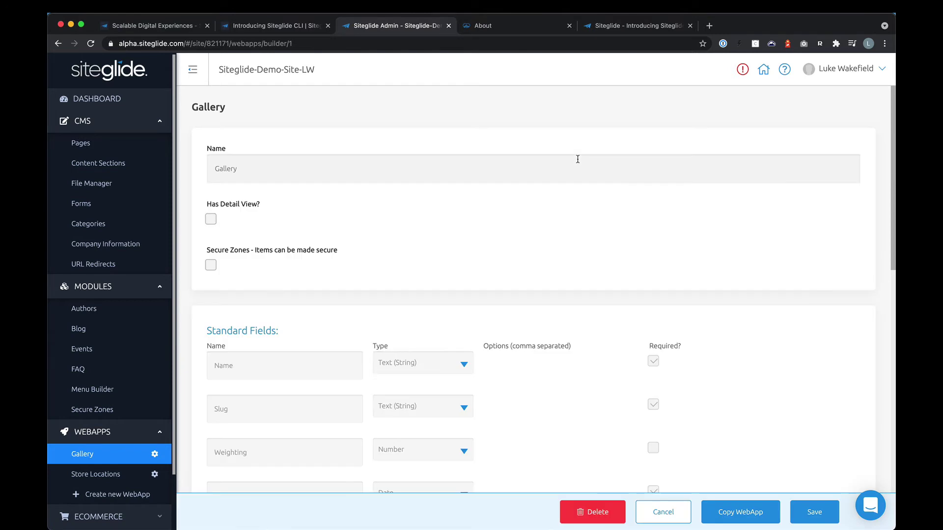
scroll(432, 305, down, 10)
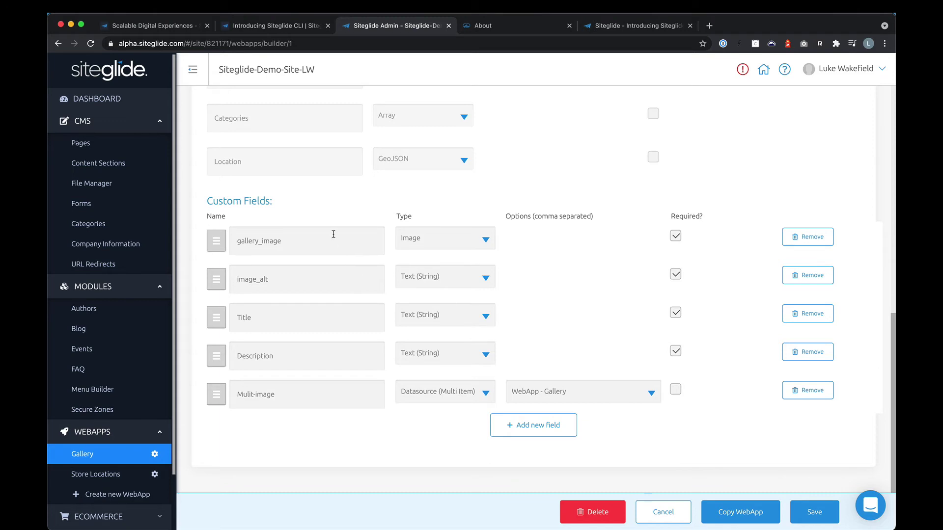
scroll(608, 292, up, 15)
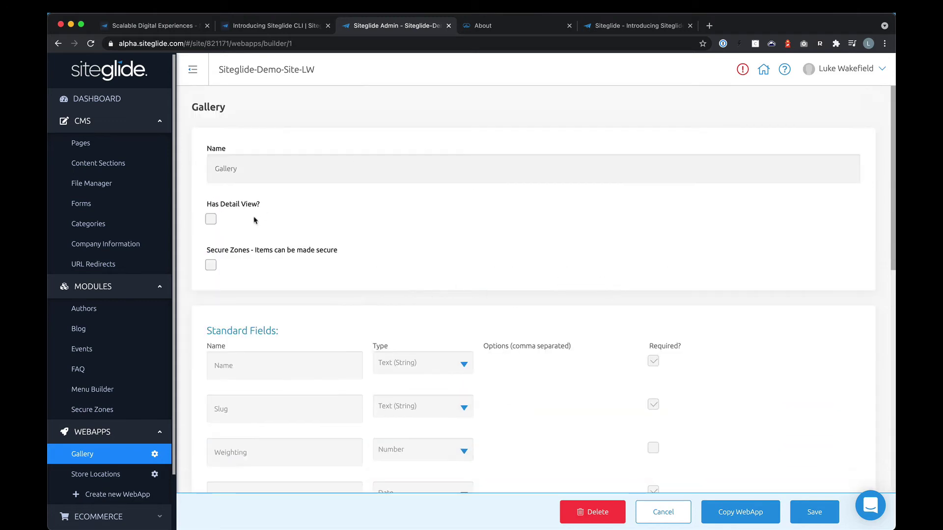
click(96, 455)
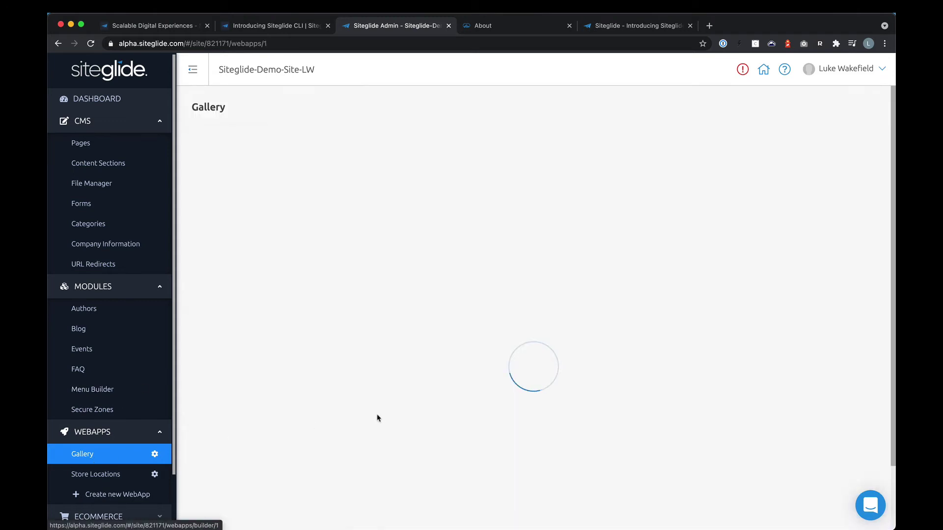
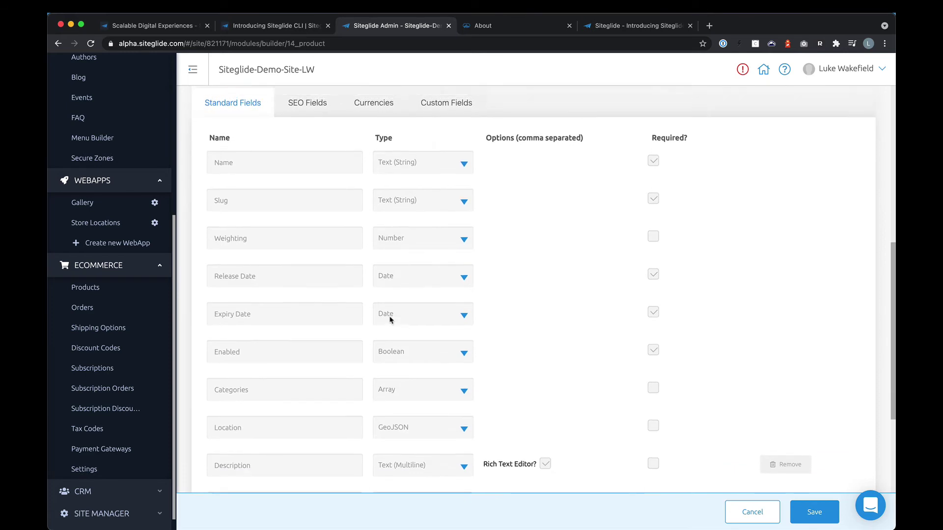
- View the custom fields and currencies in the eCommerce product structure, checking the Default Tax Code options for AUD
scroll(390, 316, up, 1)
click(439, 133)
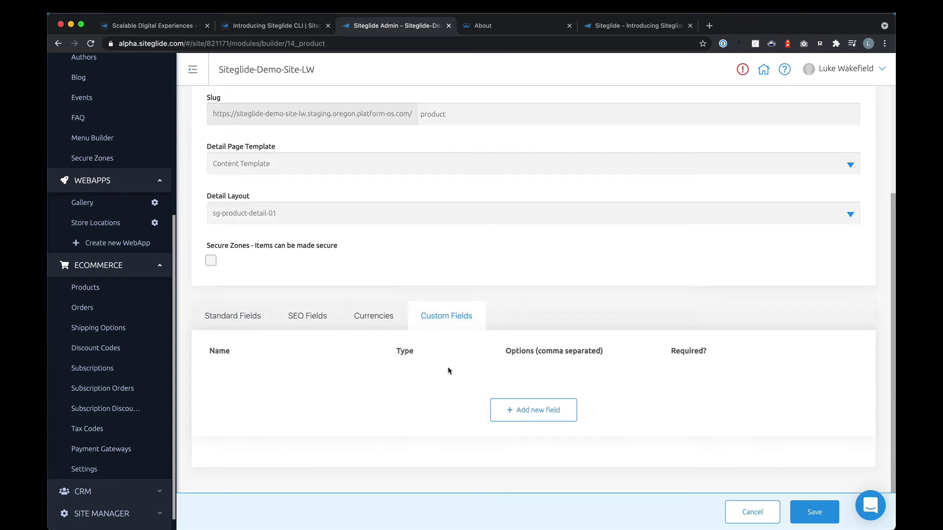
click(372, 320)
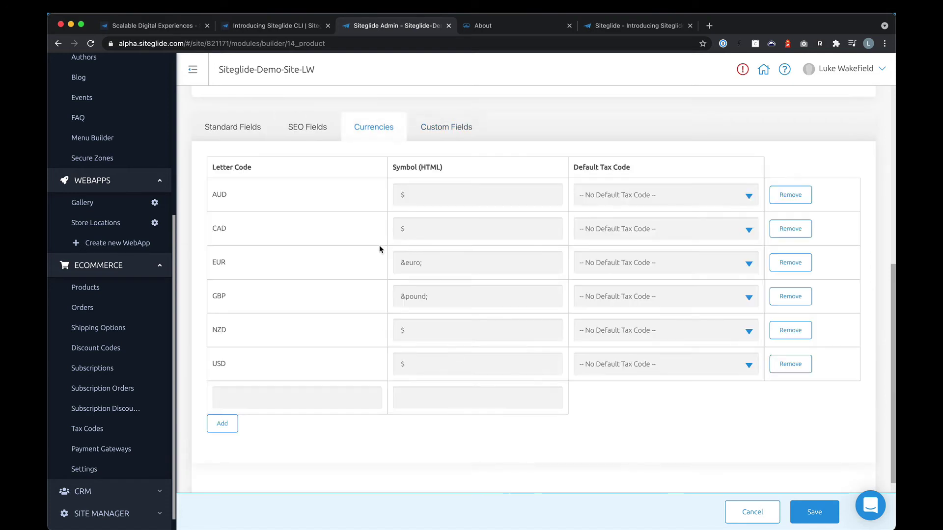
click(668, 205)
click(685, 424)
- View the product structure's SEO fields and return to its standard fields
click(296, 129)
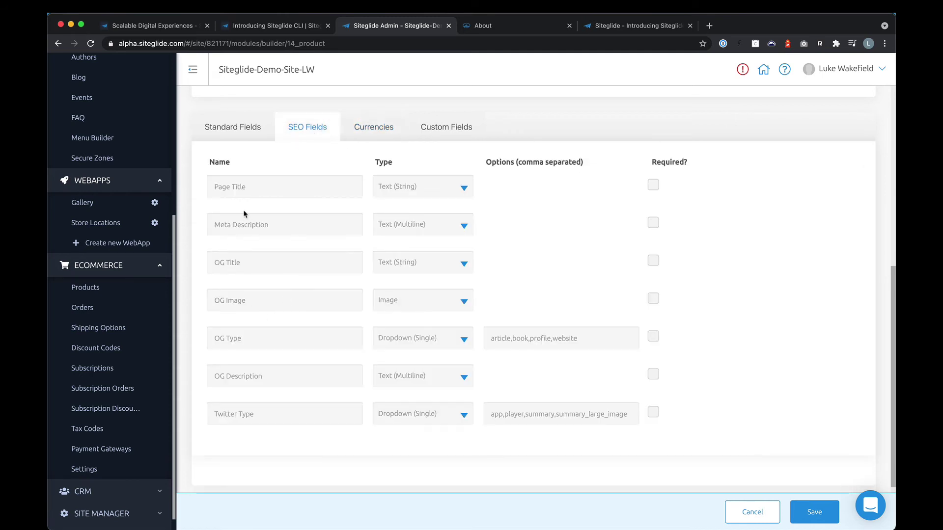
scroll(244, 213, up, 4)
click(217, 324)
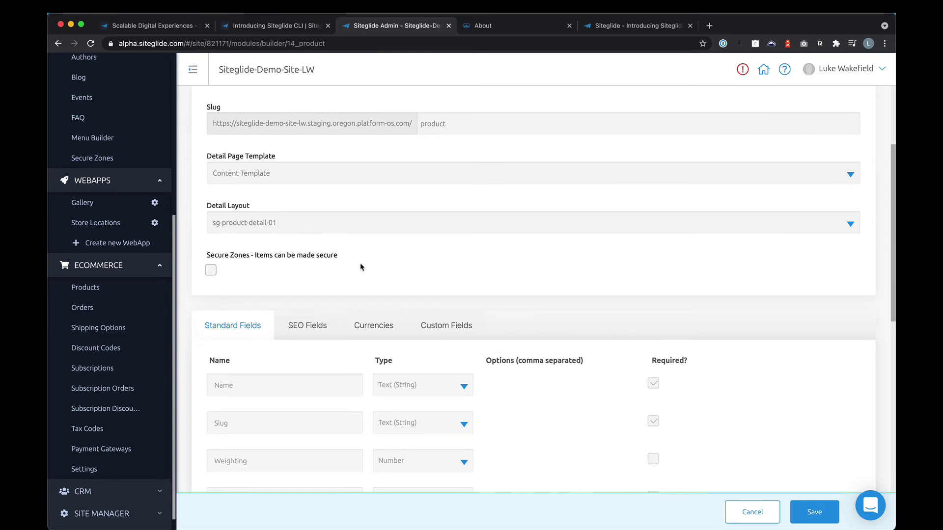
- Leave the product structure for the product list, open Product 01 and examine its standard fields
scroll(359, 271, down, 5)
scroll(358, 273, up, 8)
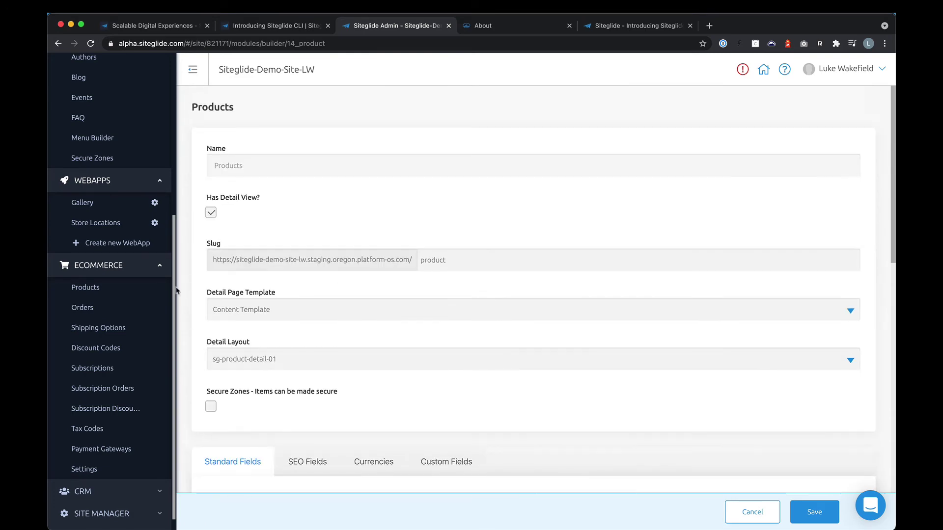
click(138, 297)
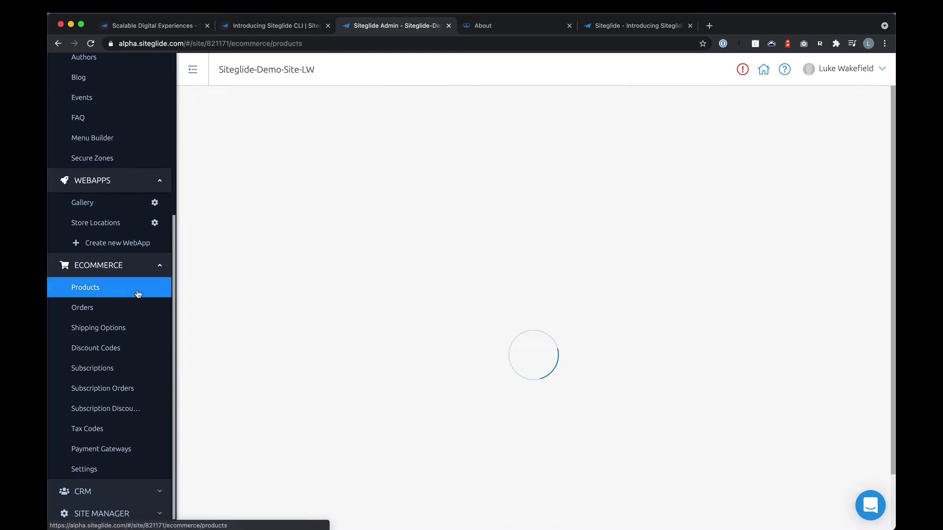
click(313, 262)
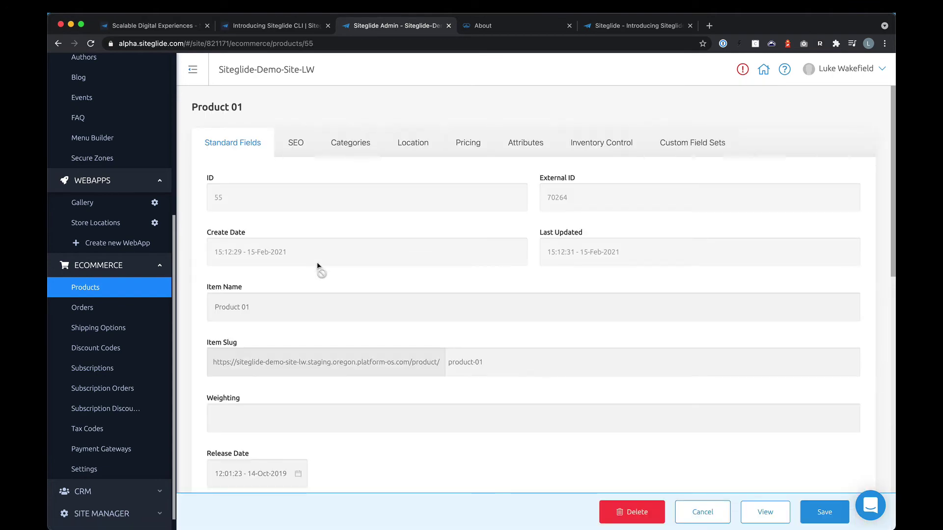
scroll(360, 294, down, 7)
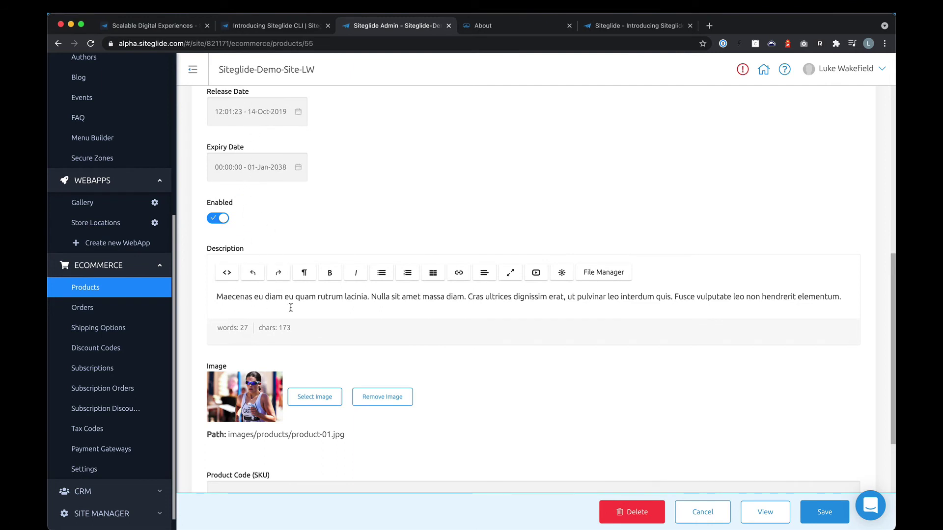
scroll(446, 361, down, 3)
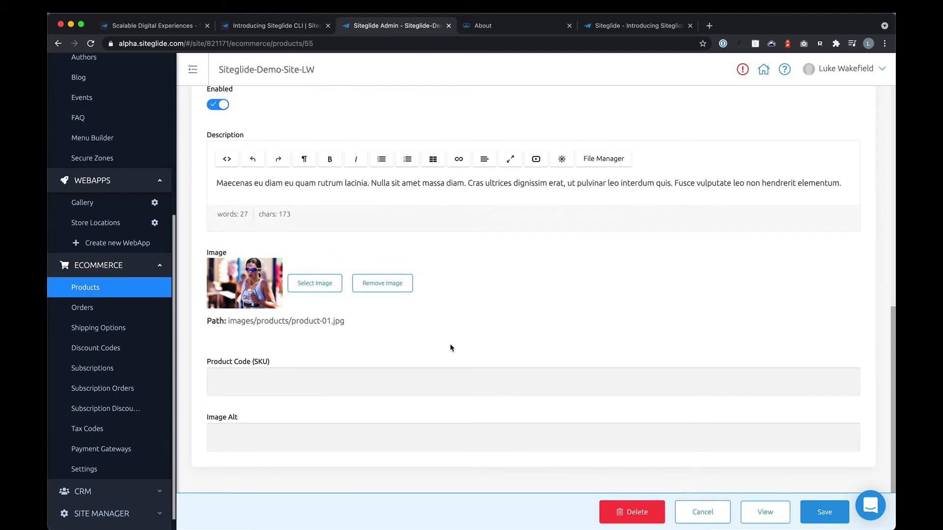
scroll(466, 366, up, 10)
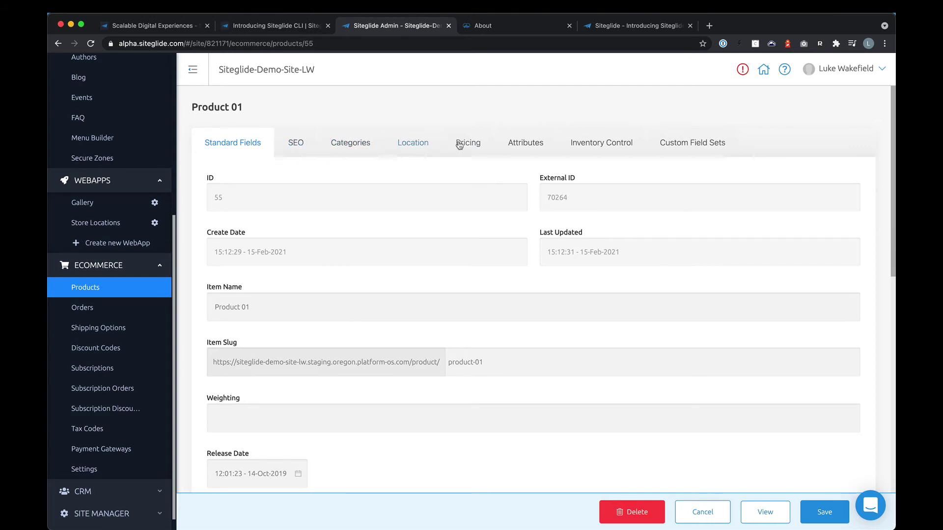
- View Product 01's single item and volume pricing, and check which tax codes can be applied
click(473, 148)
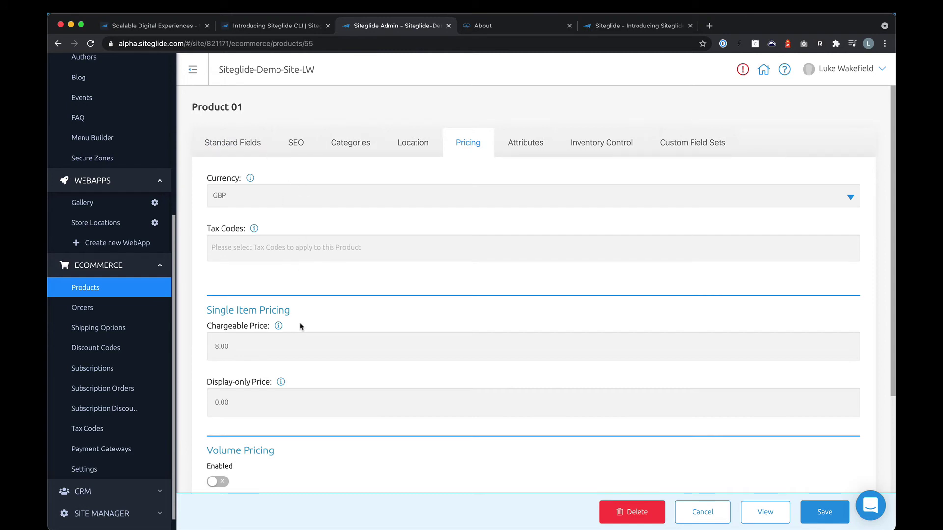
scroll(301, 324, down, 3)
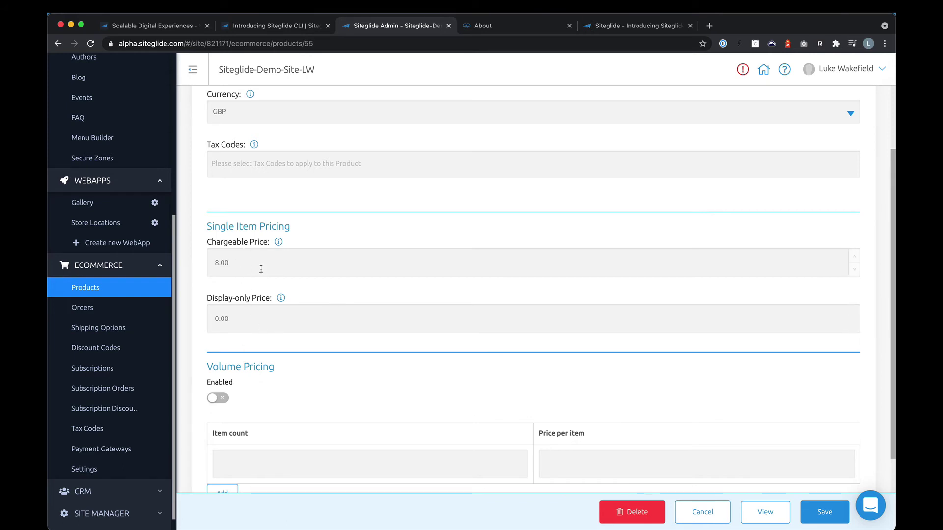
scroll(267, 310, down, 2)
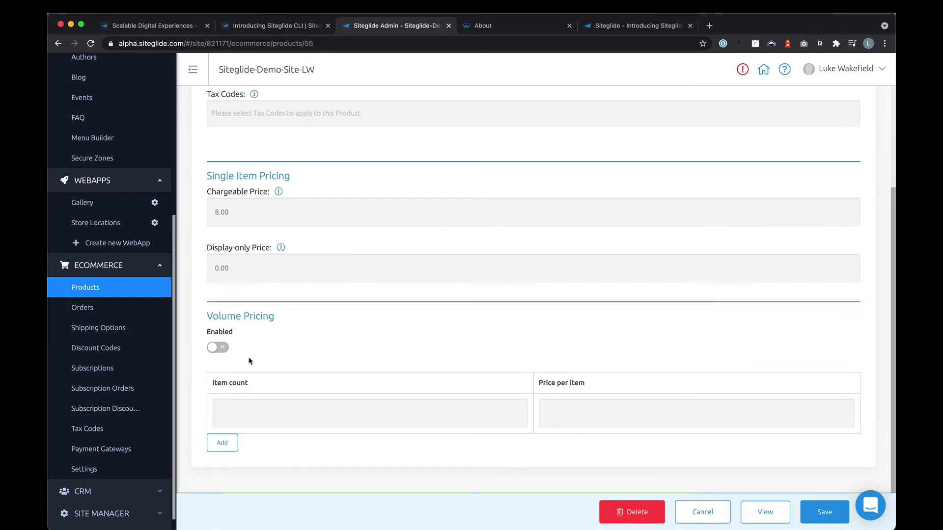
scroll(360, 331, up, 5)
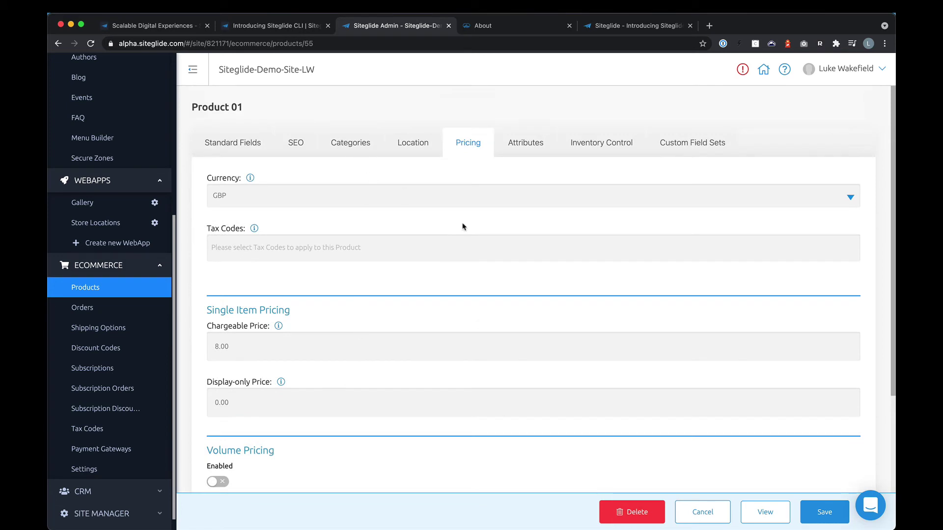
click(413, 244)
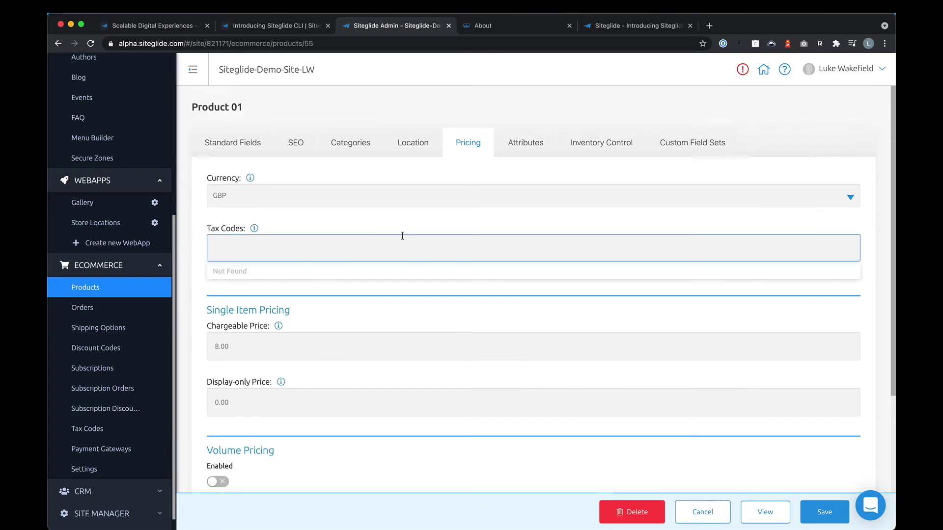
- View Product 01's attribute options and its inventory control settings
click(528, 142)
scroll(472, 398, down, 1)
scroll(472, 398, down, 1)
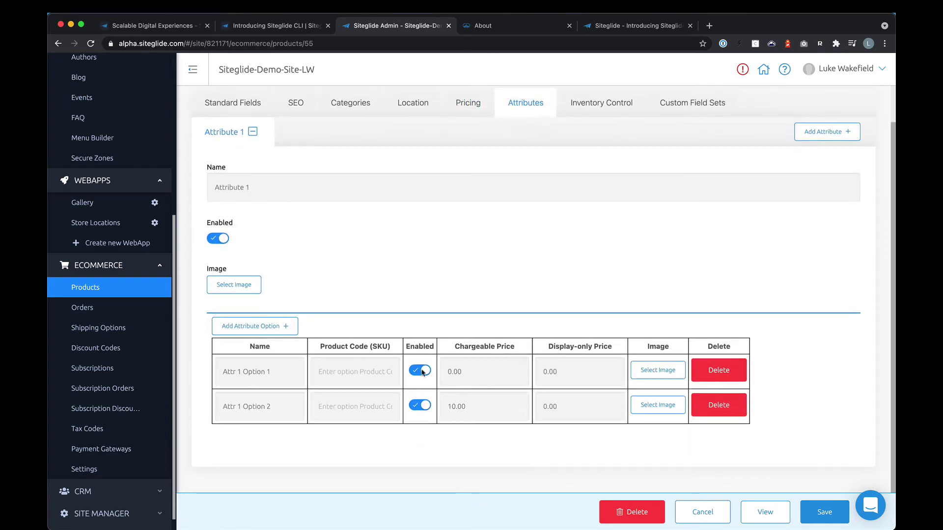
click(613, 105)
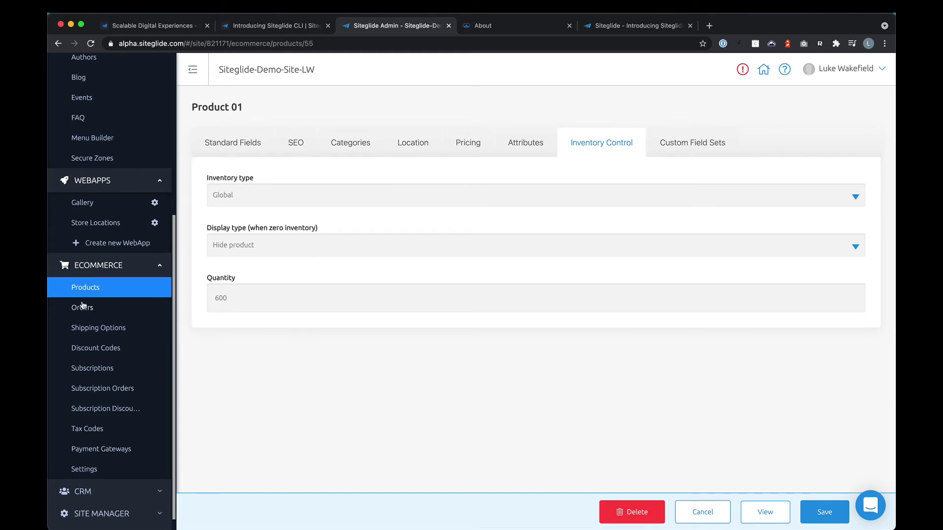
- View the eCommerce orders list and the pricing of the Premium Delivery shipping option
click(114, 307)
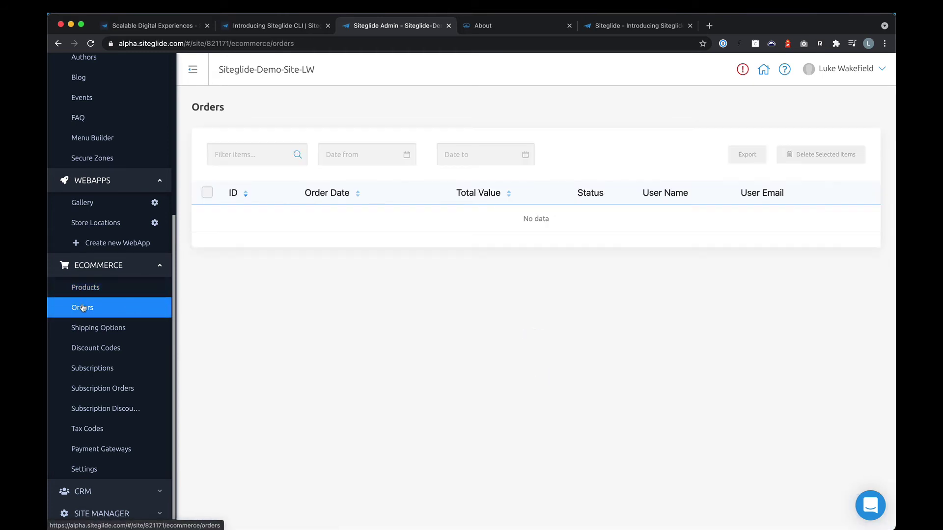
click(113, 329)
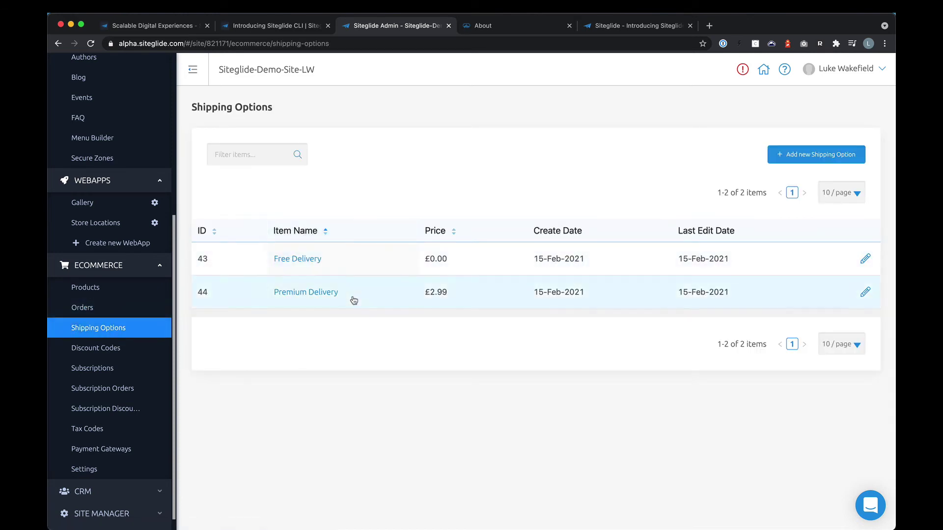
click(320, 293)
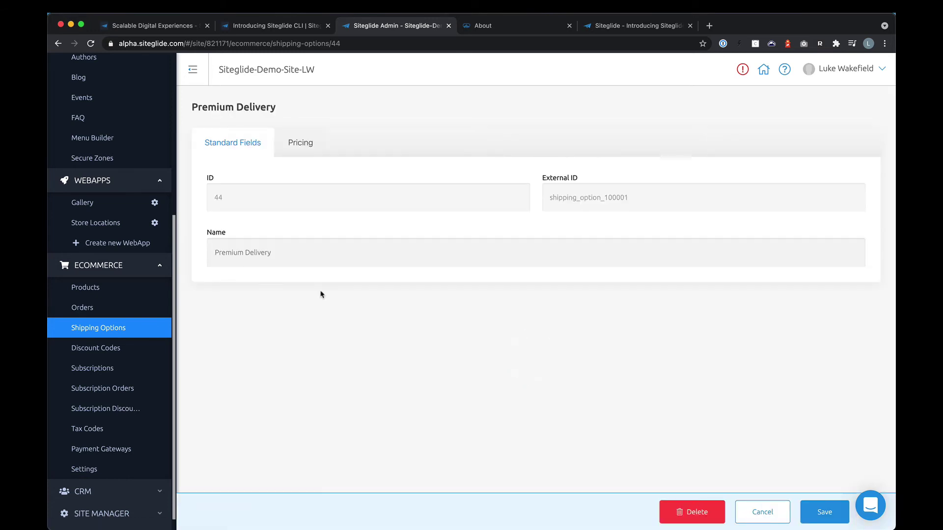
click(300, 148)
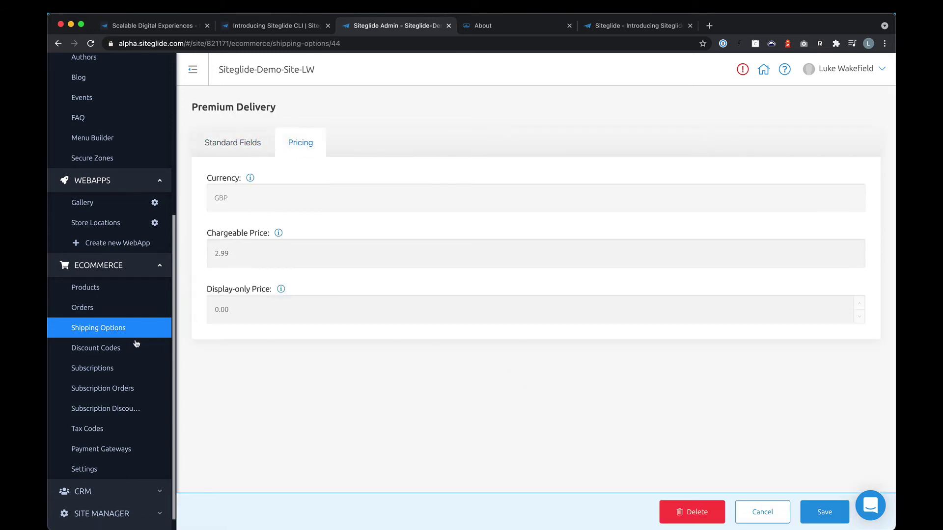
- Open a new discount code form and examine its standard fields, from item name to valid payment form type
click(117, 349)
click(558, 101)
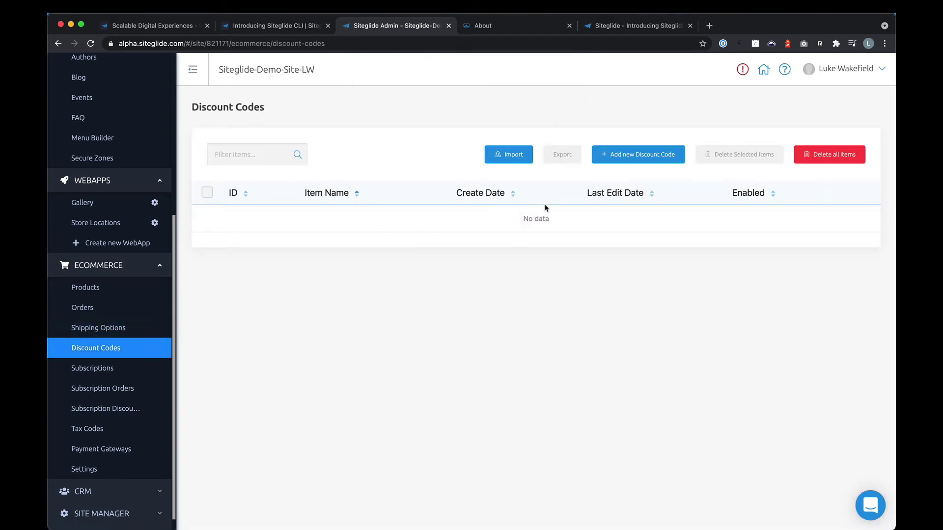
click(652, 157)
click(342, 204)
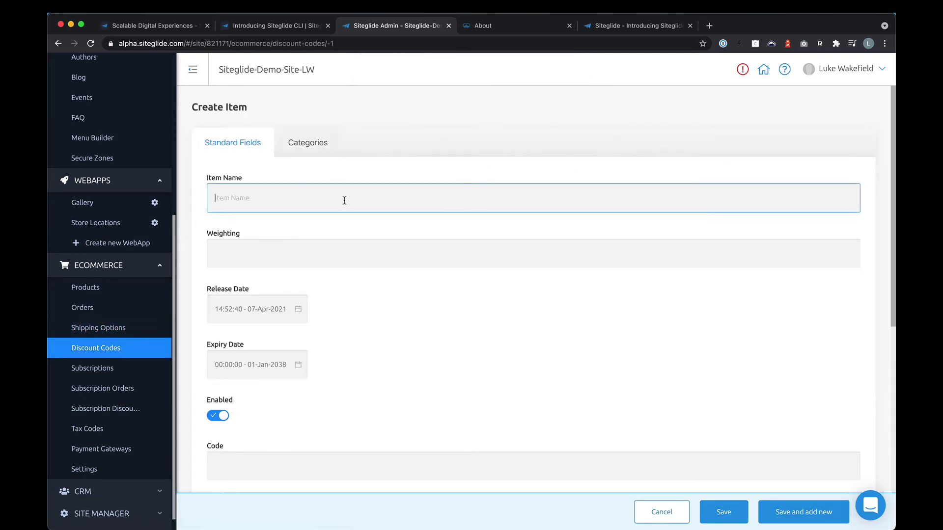
scroll(381, 353, down, 5)
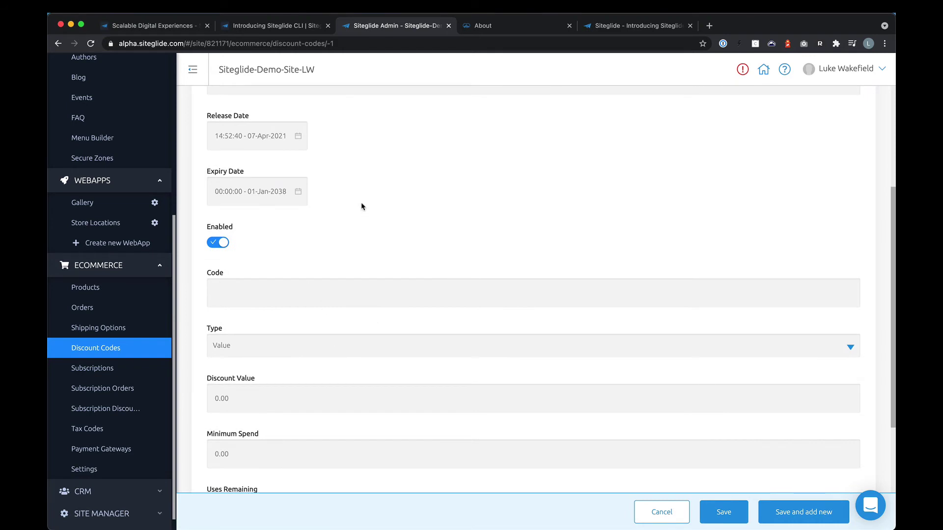
scroll(412, 347, down, 3)
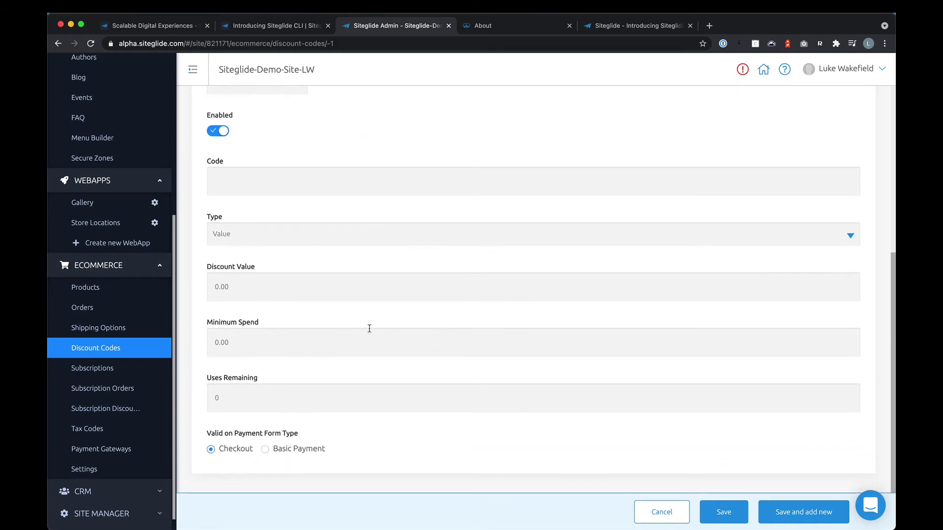
scroll(265, 241, up, 8)
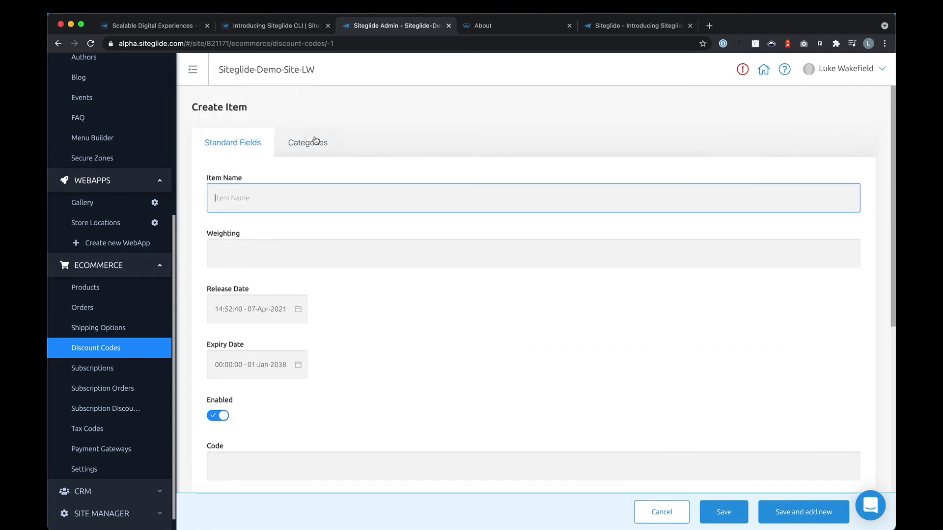
- View the Subscriptions list and examine the currency, code and percentage fields of a new tax code form
click(102, 369)
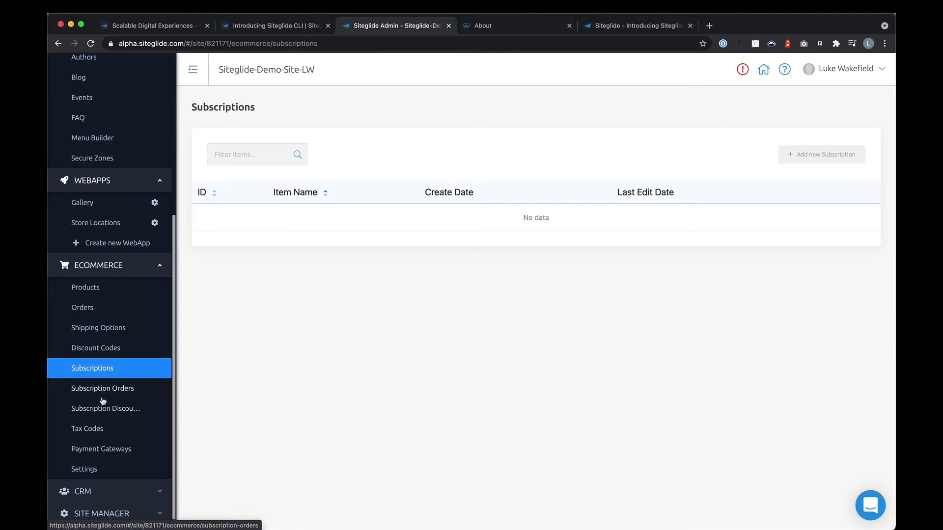
click(90, 430)
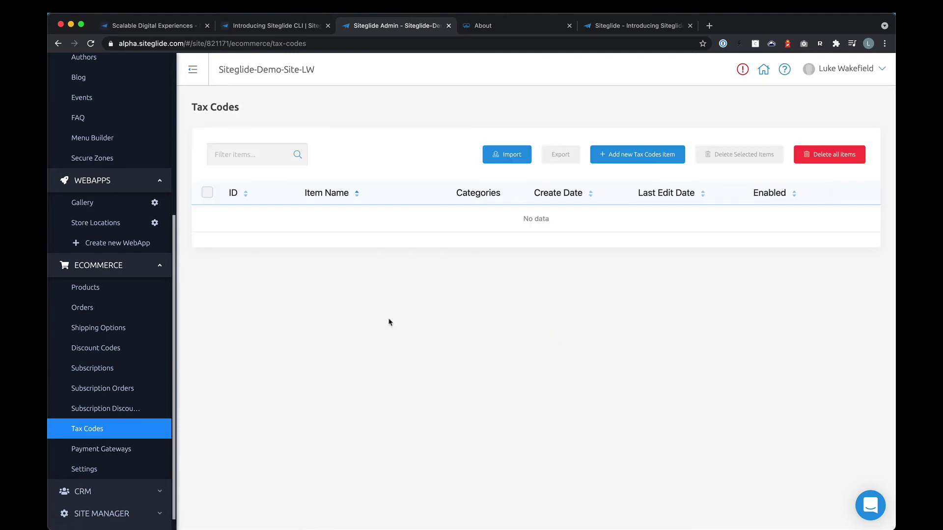
click(638, 155)
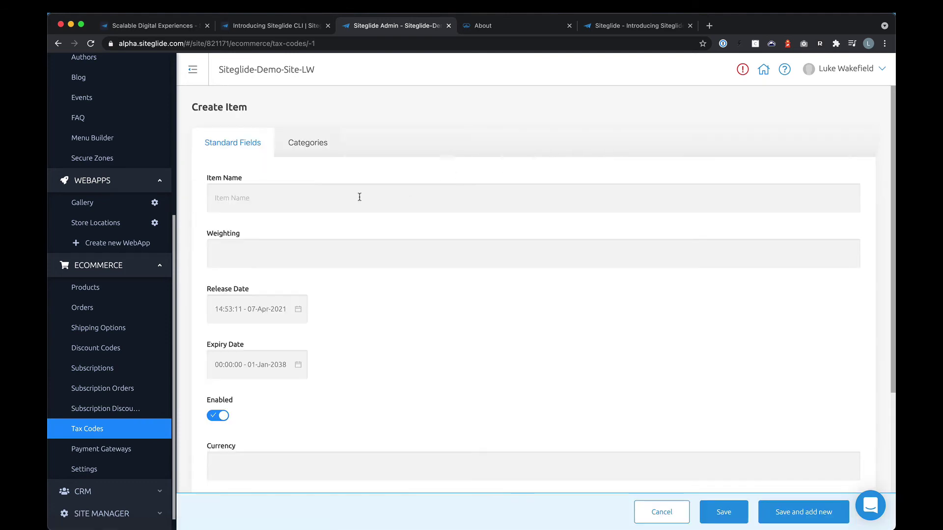
scroll(378, 332, down, 3)
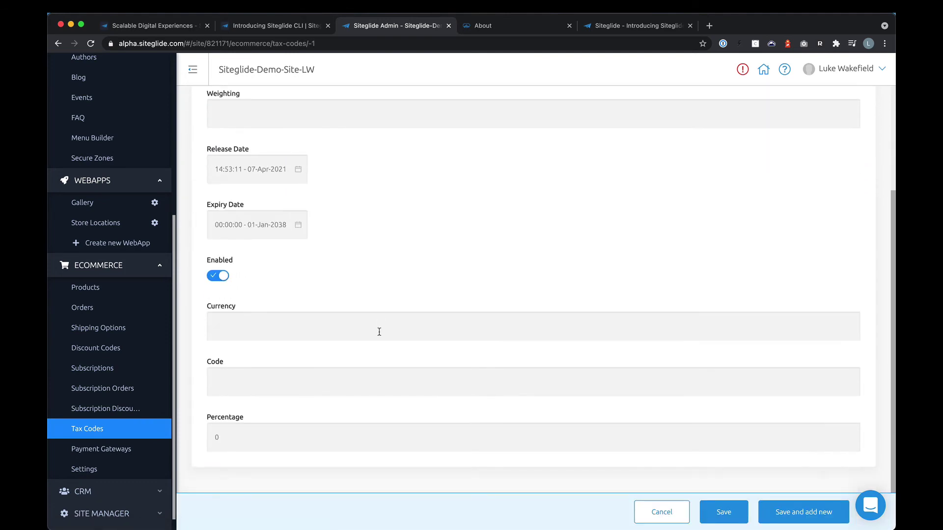
click(279, 325)
click(291, 388)
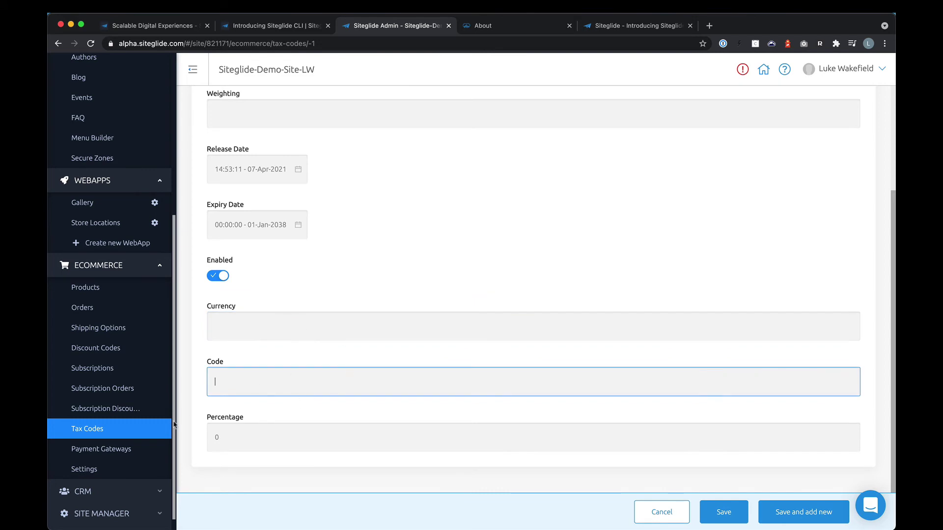
- Open a new payment gateway form, check the Gateway Provider options and view the live and test key fields for Stripe
click(86, 452)
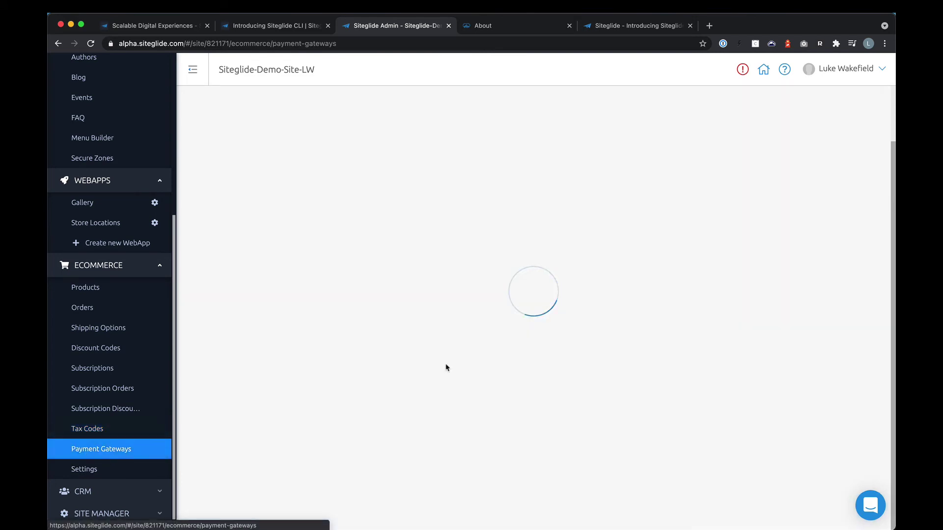
click(806, 154)
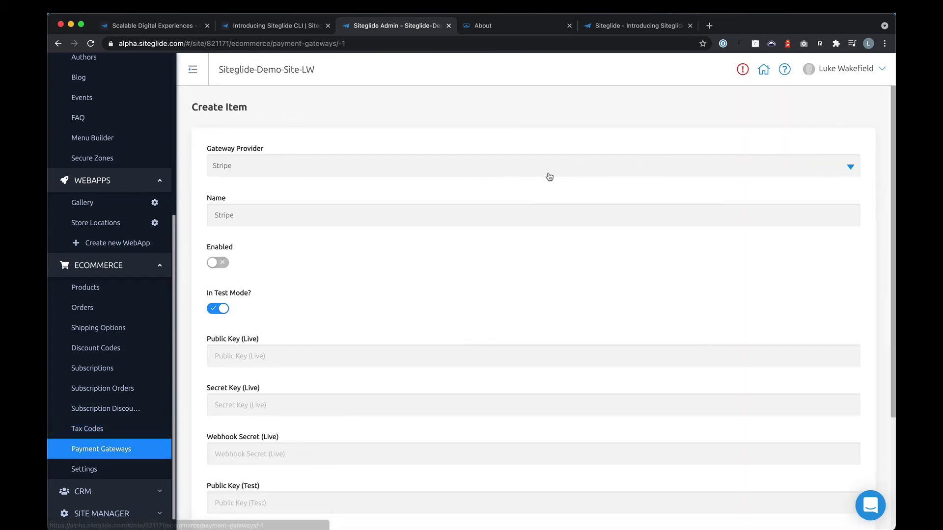
click(310, 172)
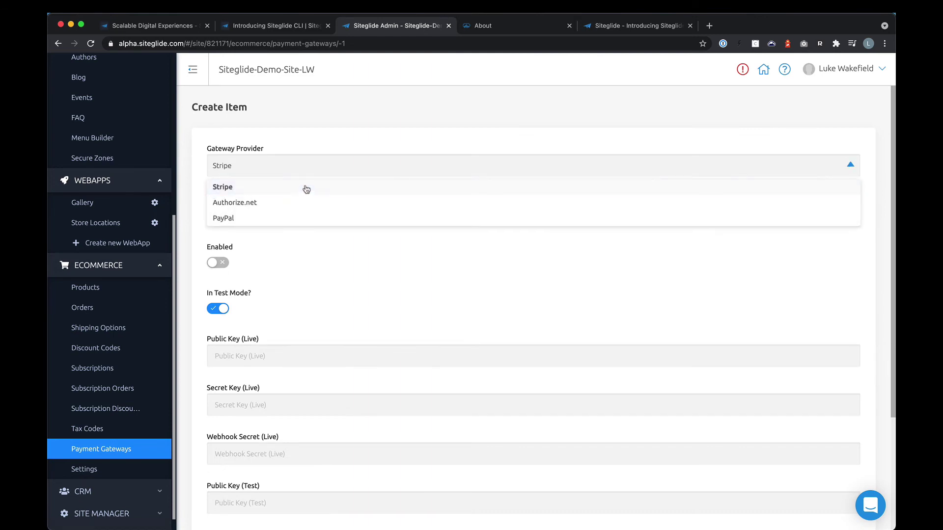
click(366, 277)
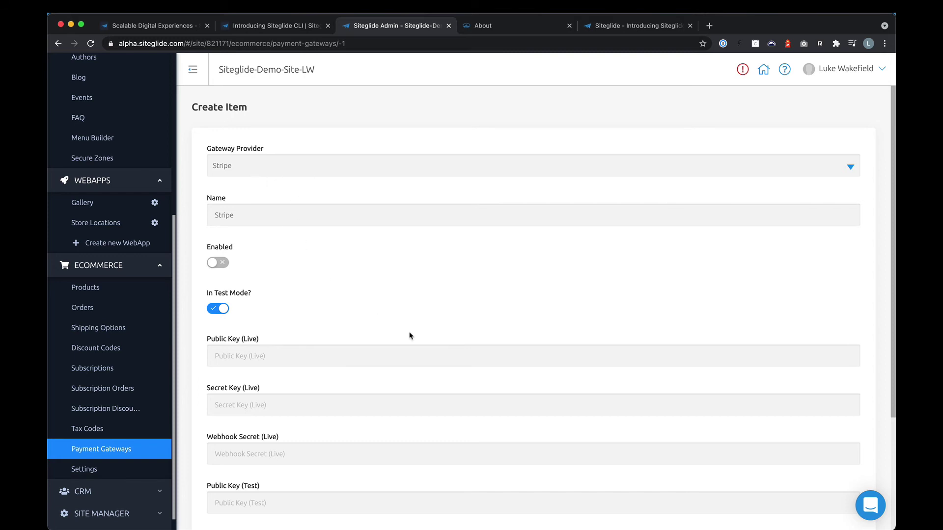
scroll(410, 336, down, 3)
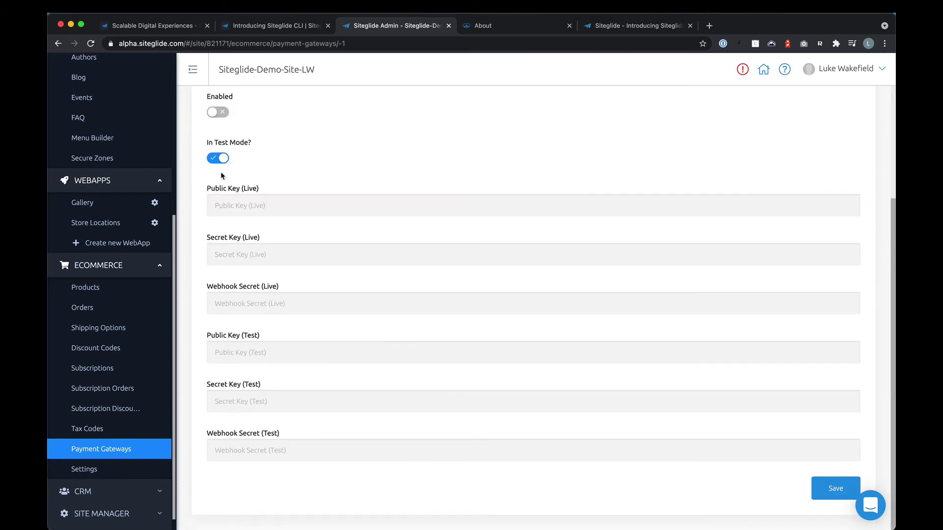
- View the eCommerce order settings and the list of CRM users
click(125, 469)
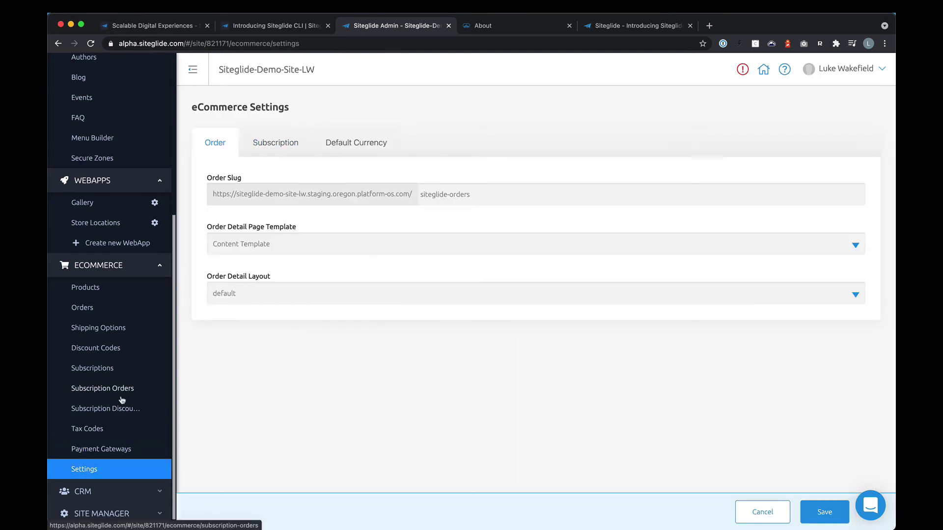
scroll(123, 399, down, 1)
click(117, 472)
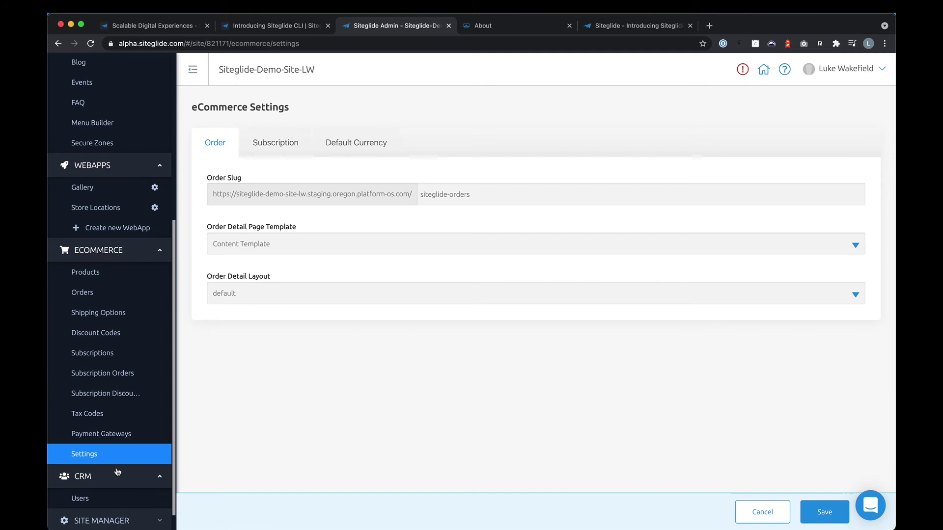
click(81, 499)
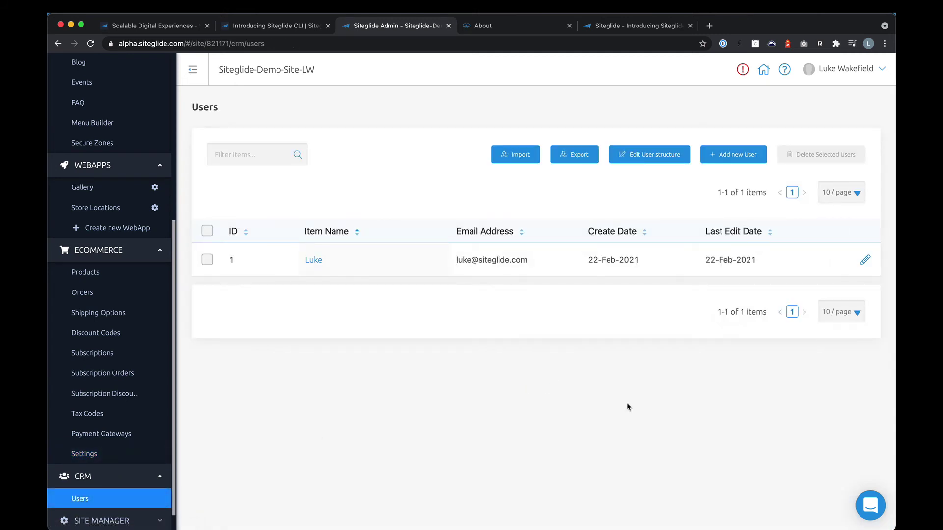
- Examine the standard and custom fields in the CRM user structure, then return to the list of users
click(662, 157)
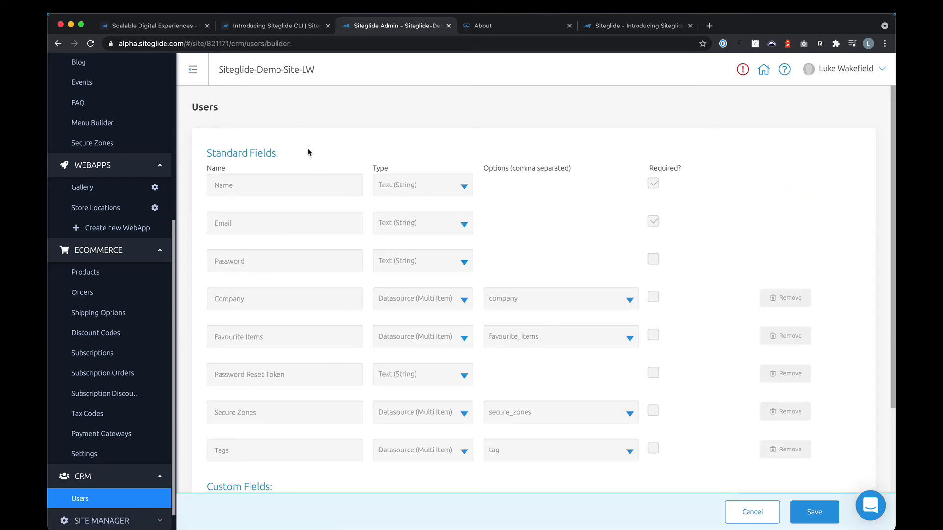
scroll(320, 352, down, 5)
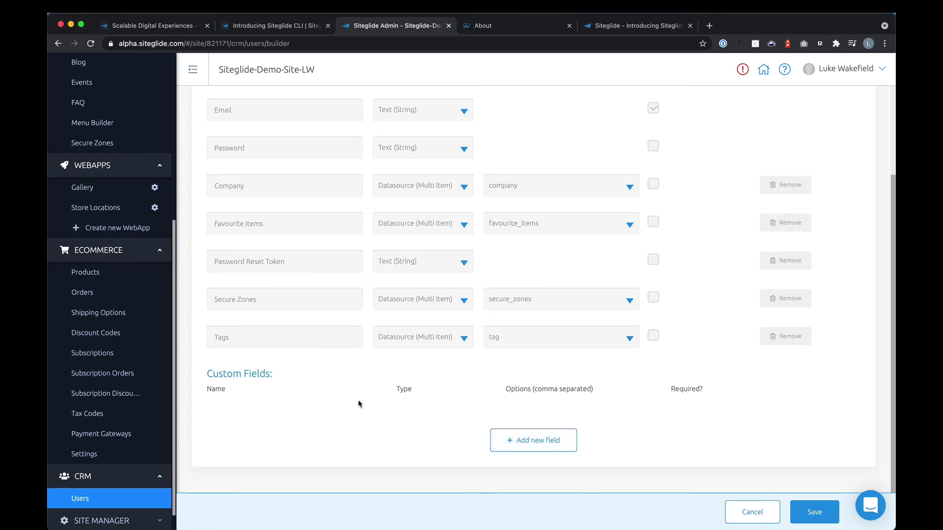
scroll(359, 404, up, 5)
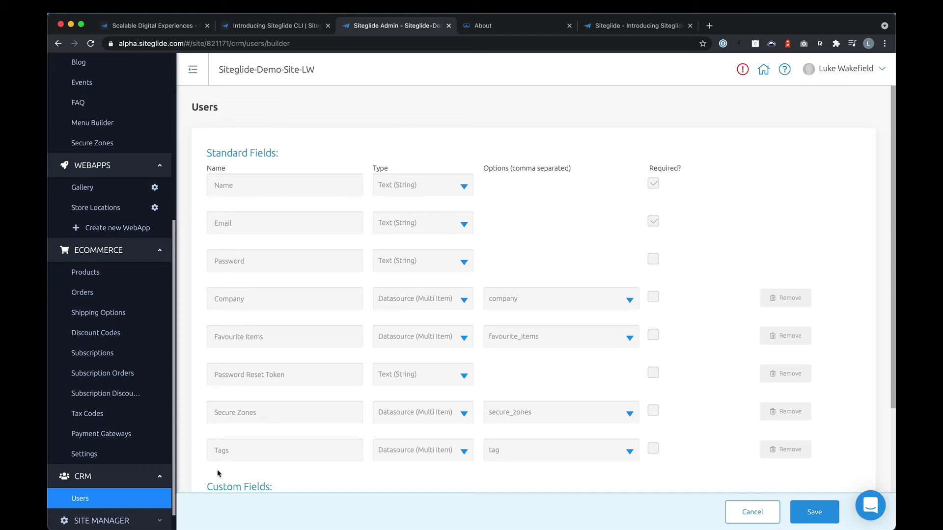
click(91, 499)
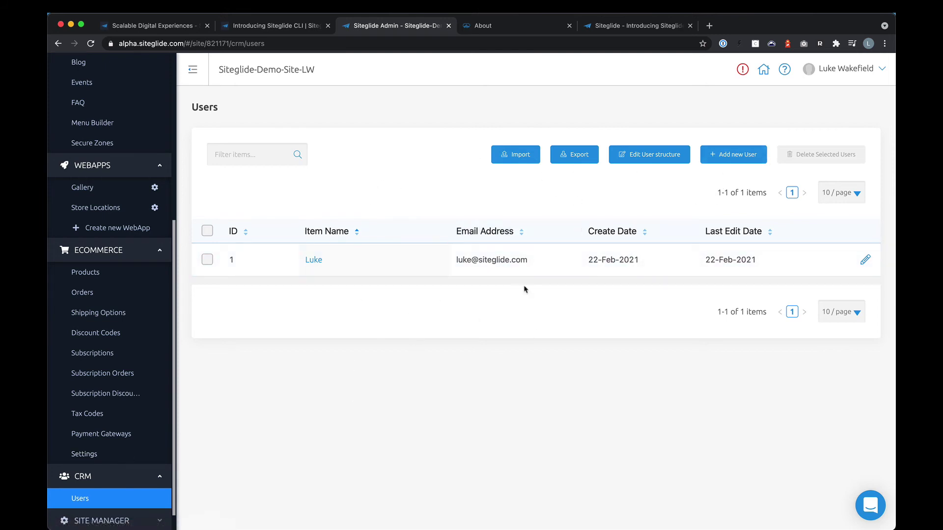
- Open the Site Manager code editor and expand the assets, css, layouts and forms folders
scroll(123, 471, down, 1)
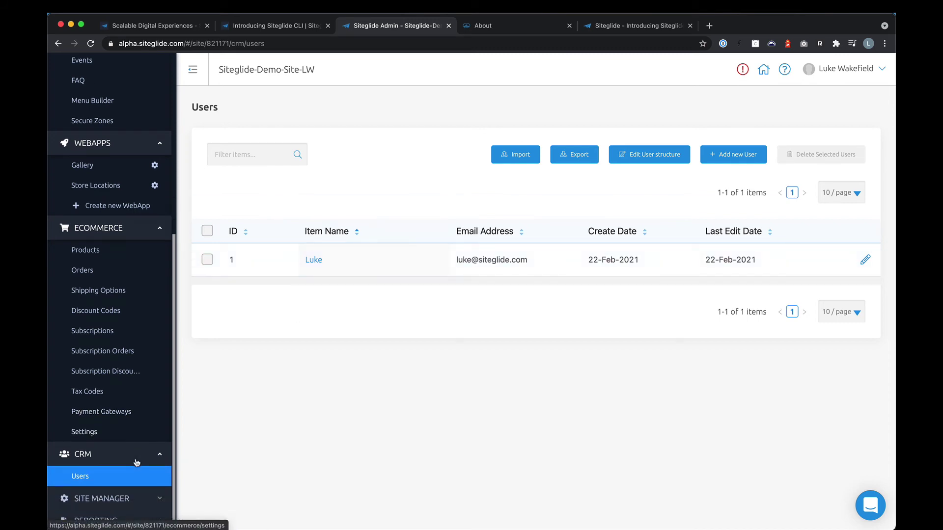
click(109, 497)
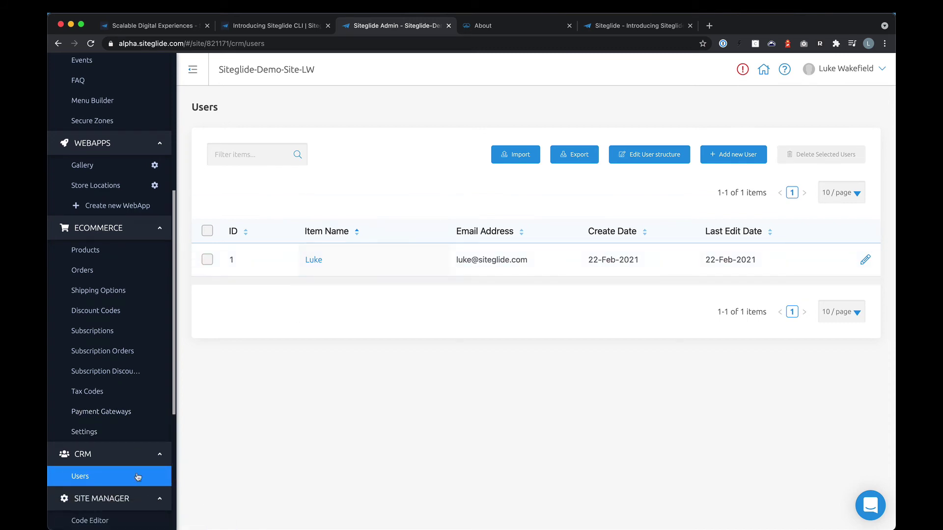
scroll(138, 478, down, 5)
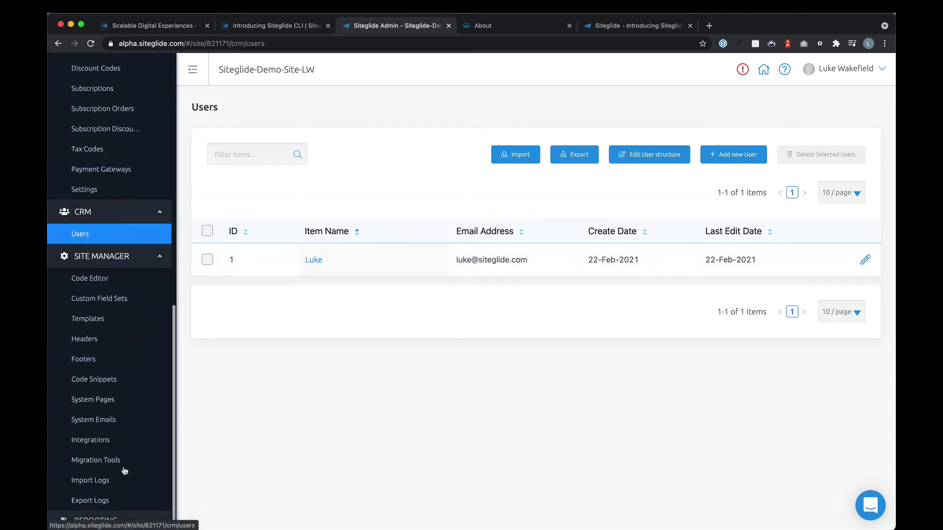
click(93, 287)
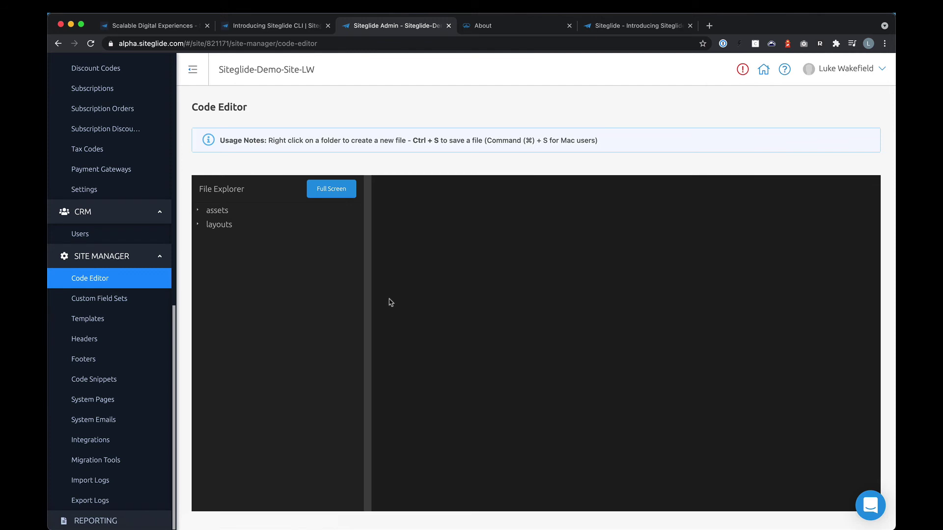
click(217, 225)
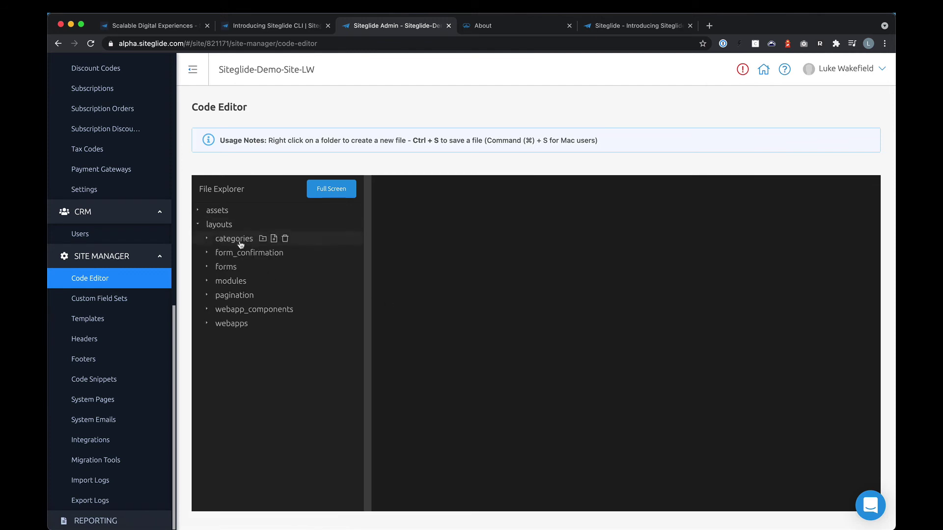
click(220, 214)
click(221, 225)
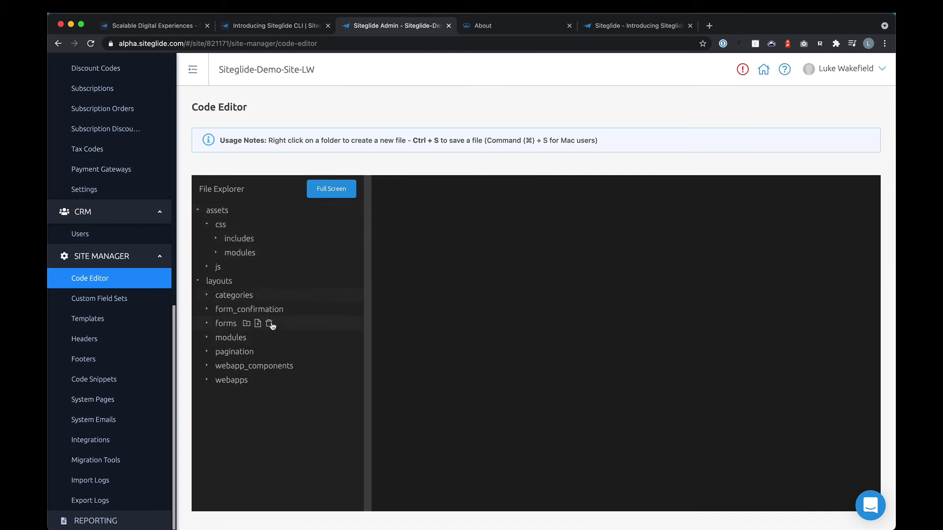
click(227, 327)
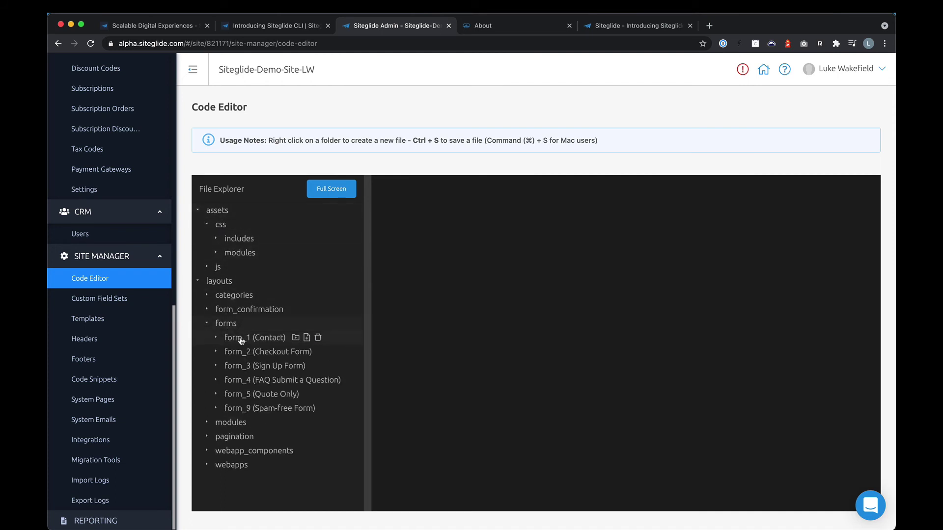
- View the code of default.liquid in the detail folder of the categories layouts
click(244, 295)
click(239, 309)
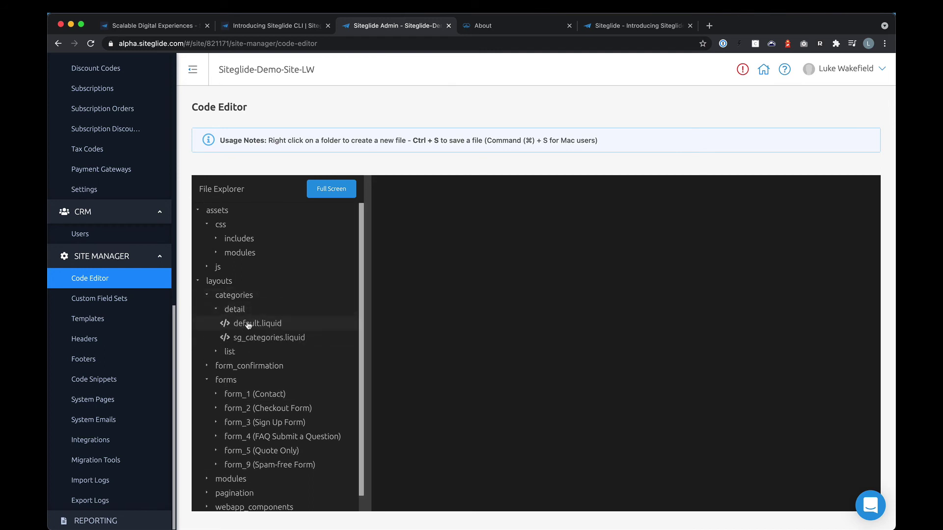
click(248, 324)
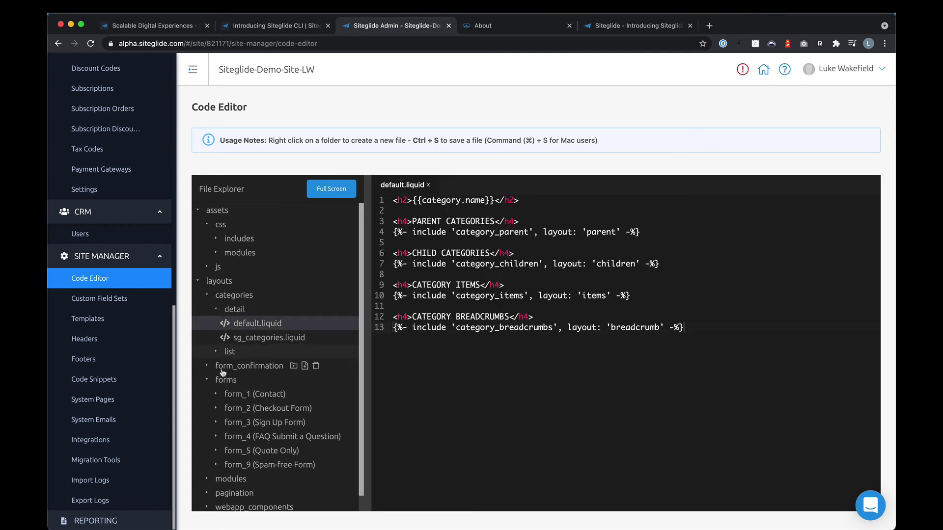
- Expand the css includes and modules folders and view default.css of module_12 (Events)
scroll(255, 452, down, 1)
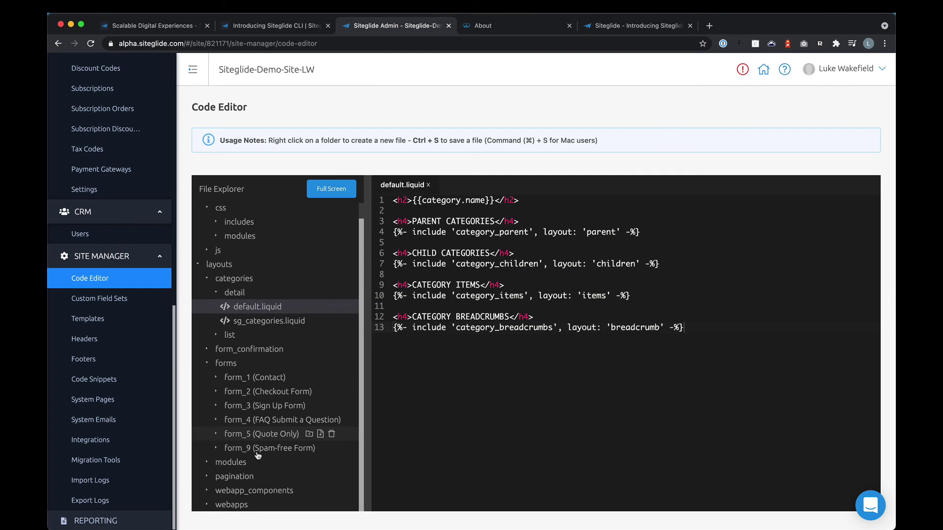
click(240, 223)
click(240, 251)
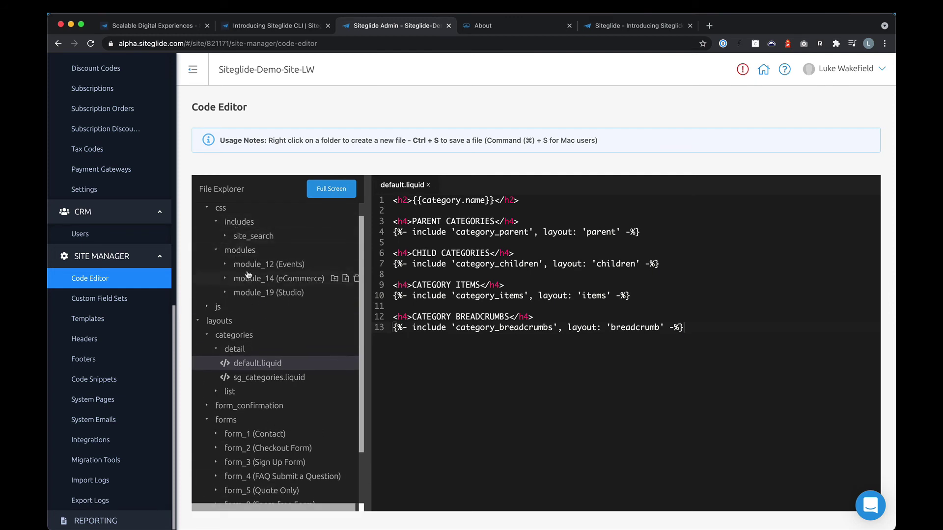
click(257, 266)
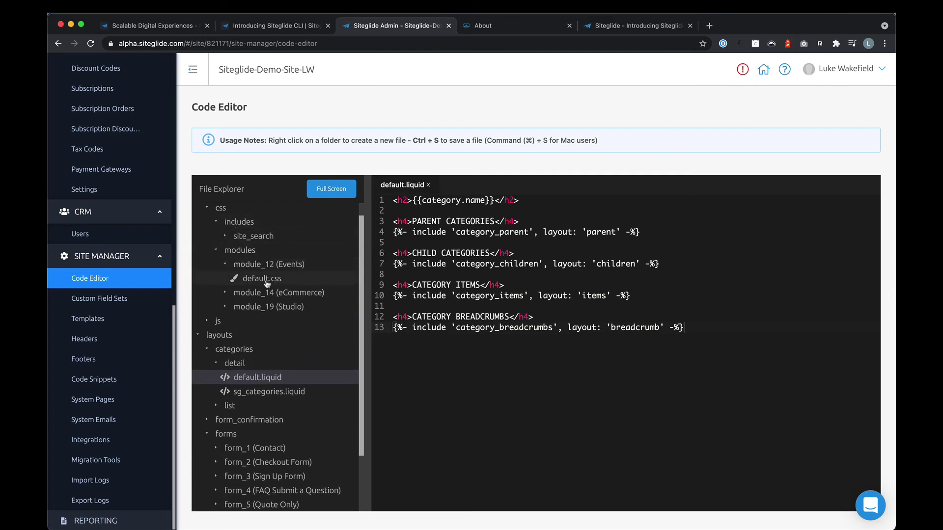
click(325, 278)
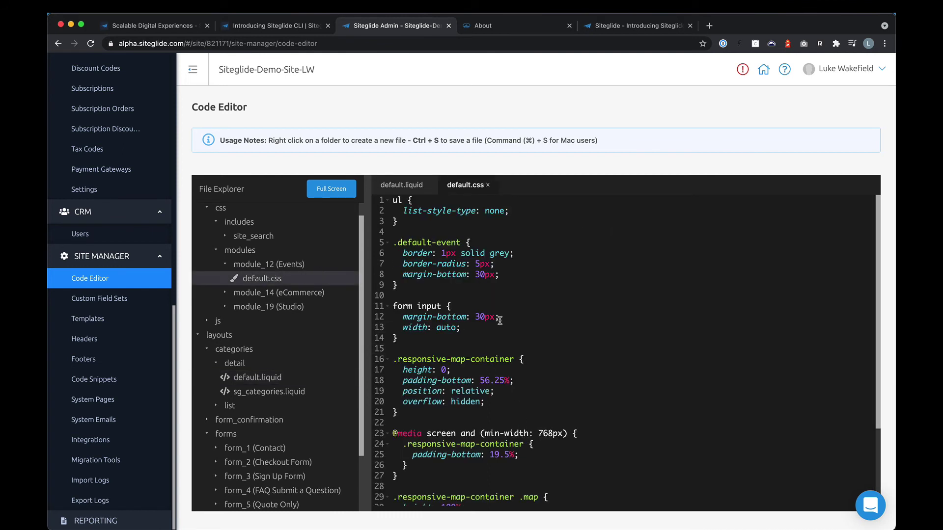
- View the Custom Field Sets list and examine the settings and code of the Content Template
click(97, 300)
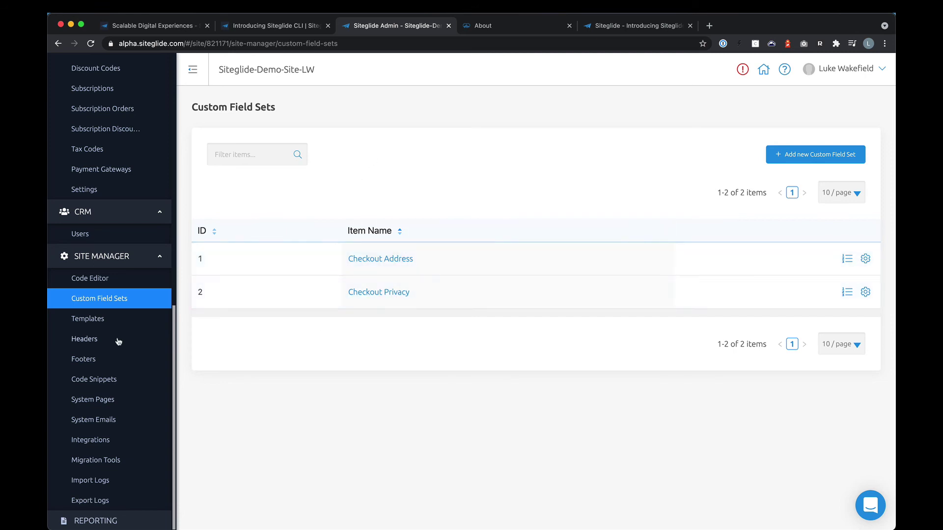
click(111, 320)
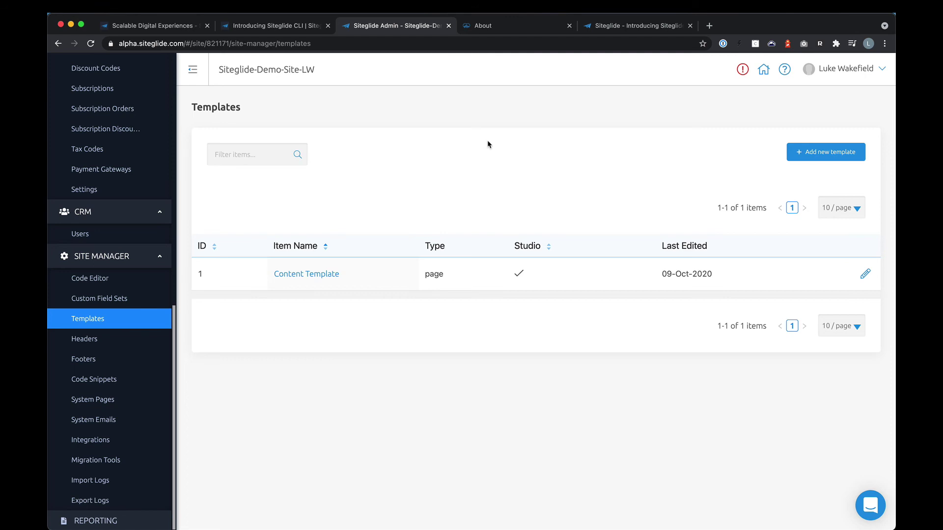
click(316, 276)
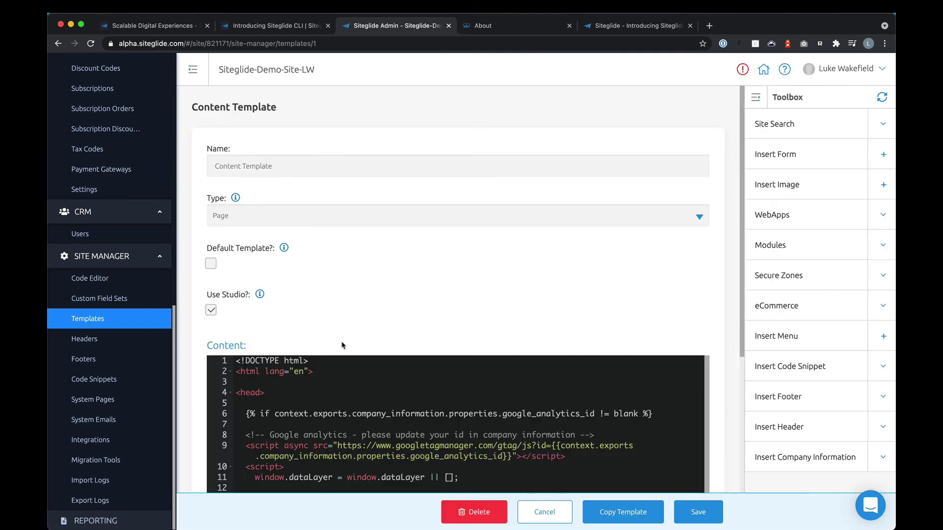
scroll(342, 345, down, 5)
scroll(366, 366, down, 4)
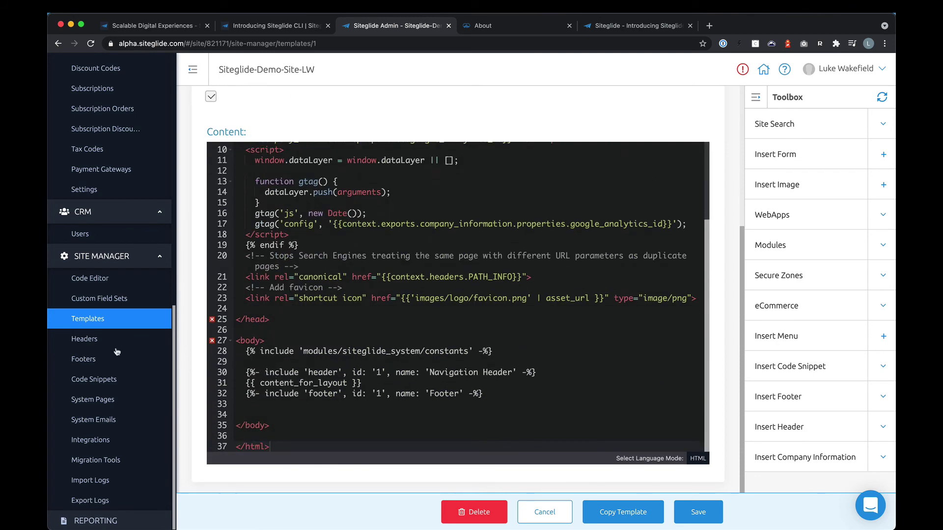
- Open the Navigation Header from the site's headers and examine its code down to the menu include
click(101, 339)
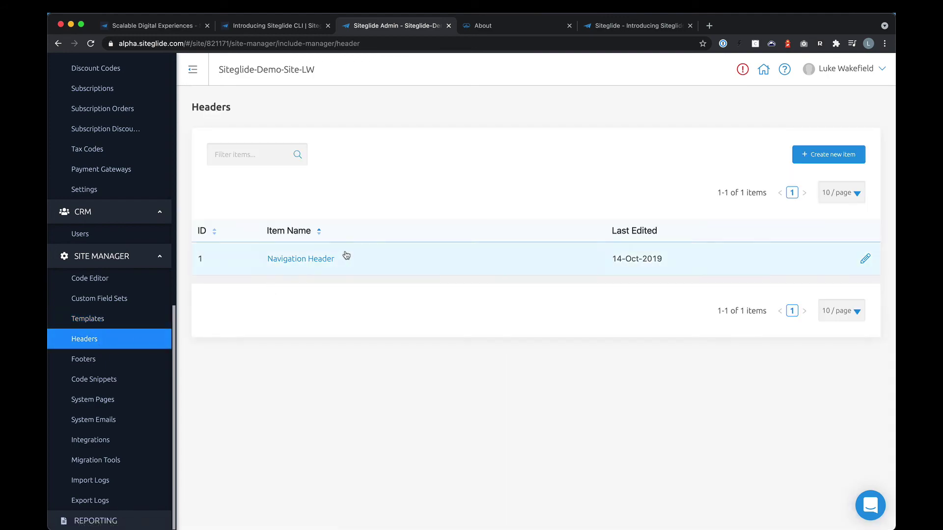
click(315, 267)
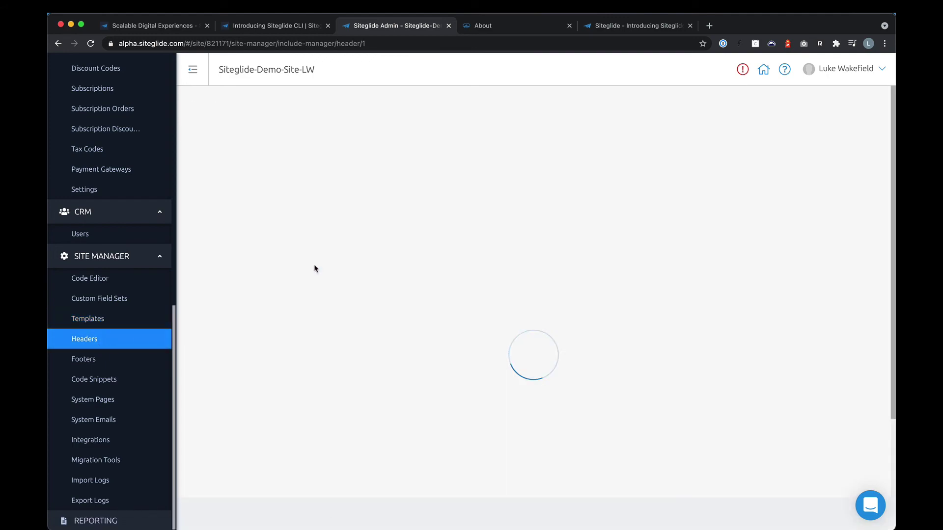
scroll(369, 265, down, 5)
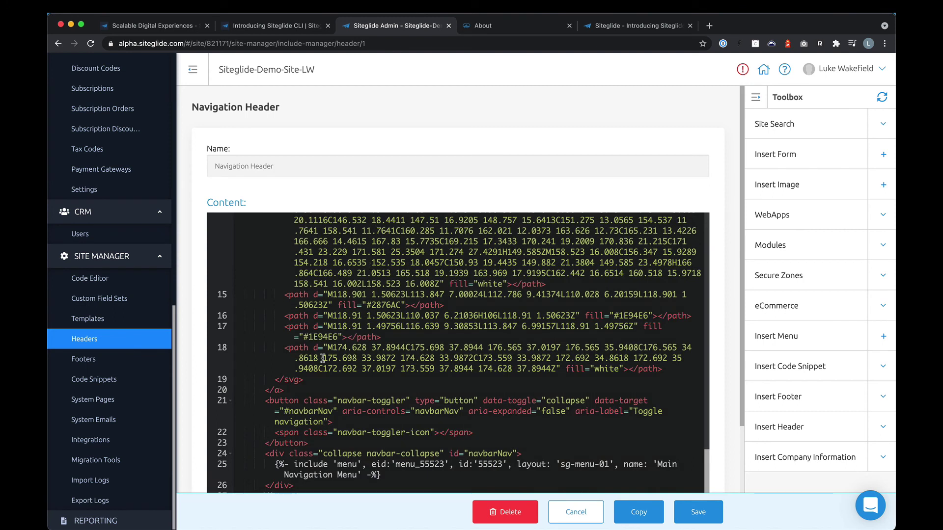
- View the site's Code Snippets, System Pages and System Emails
click(103, 382)
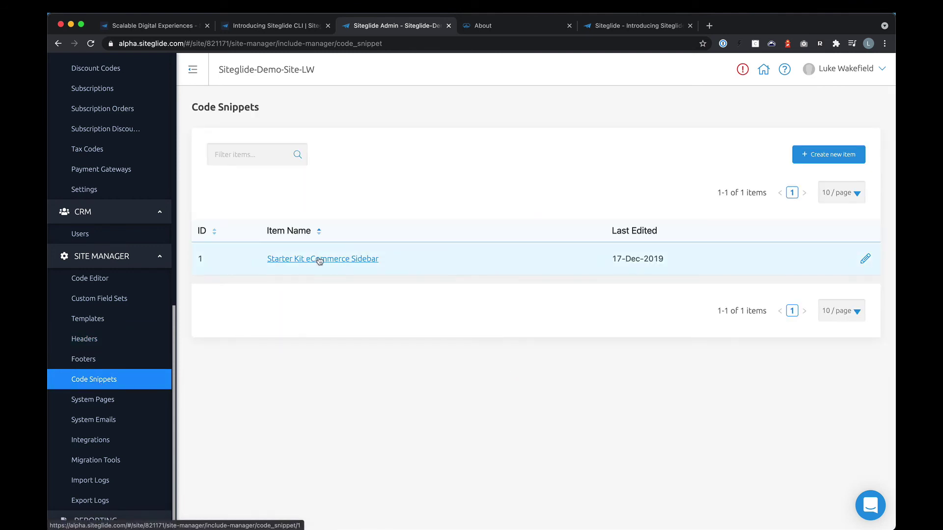
click(99, 398)
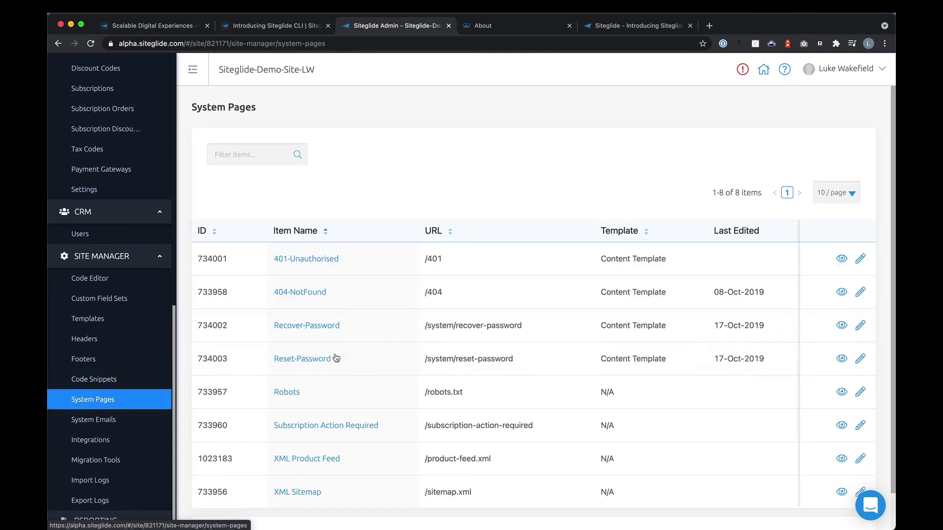
scroll(341, 436, down, 1)
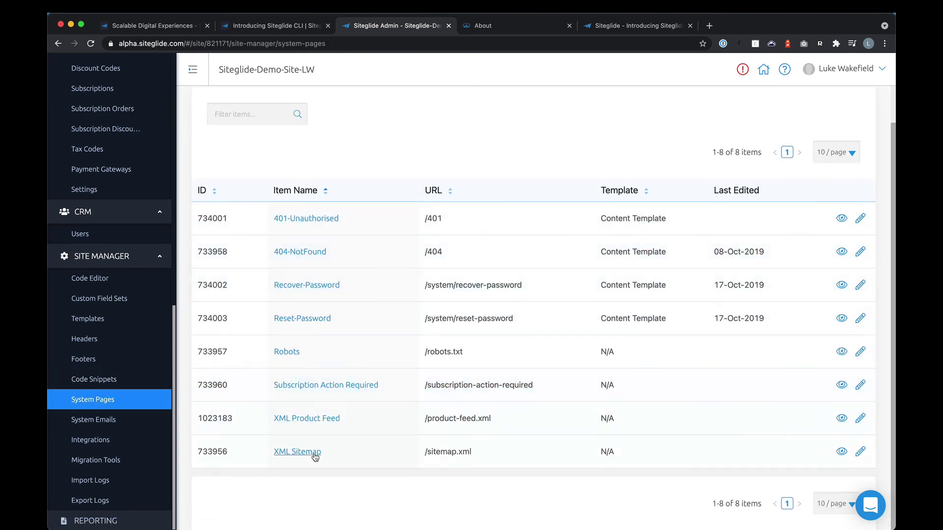
click(104, 420)
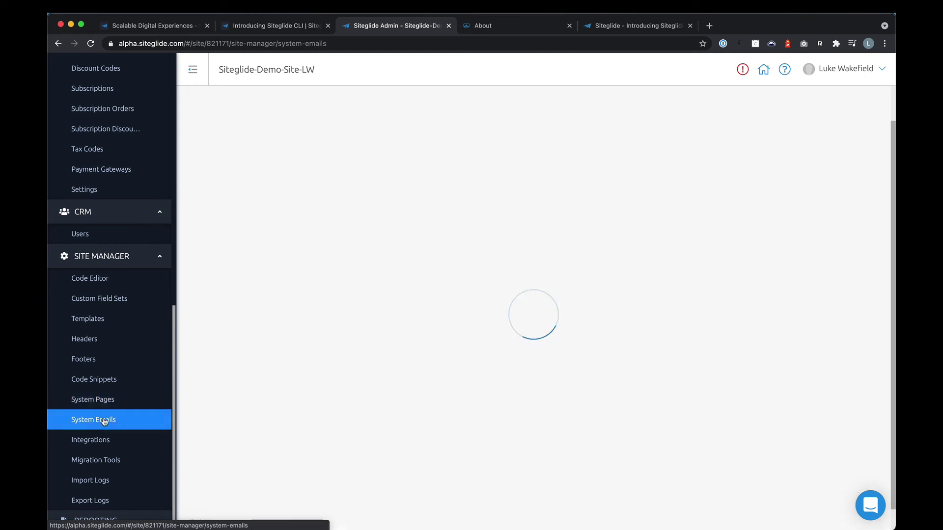
- View the Google API key field and the list of Zapier zaps in the site integrations
click(84, 441)
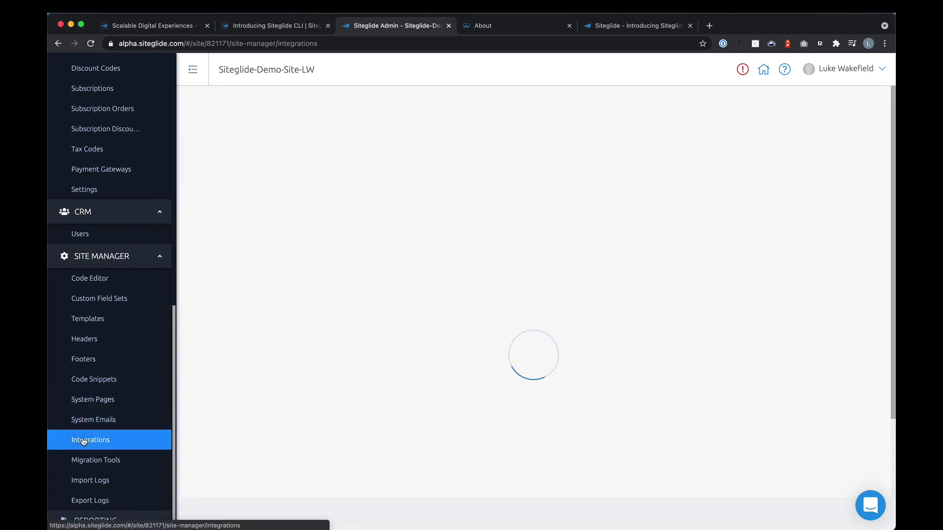
click(297, 146)
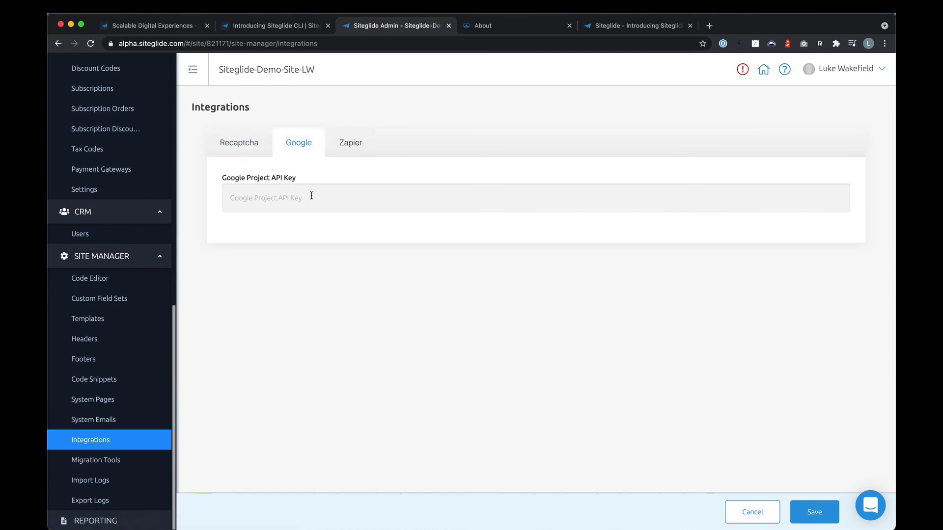
click(355, 148)
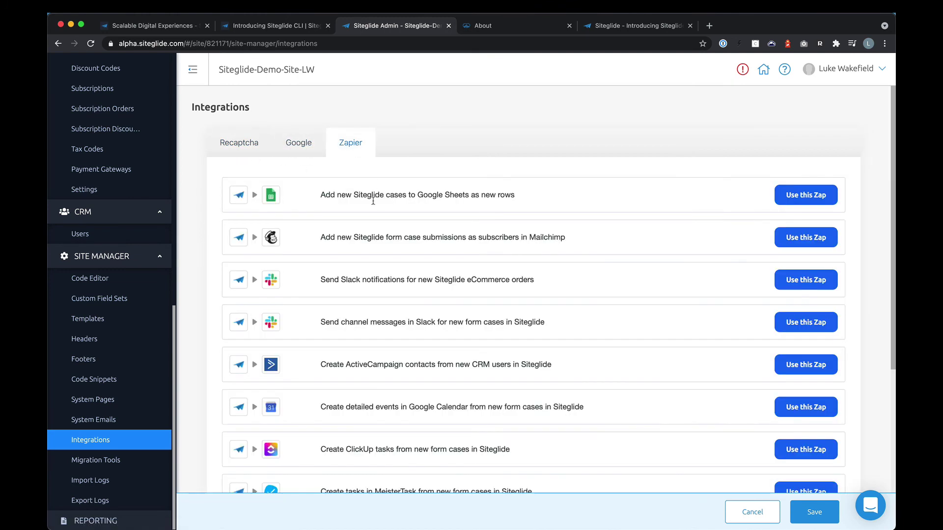
scroll(371, 408, down, 4)
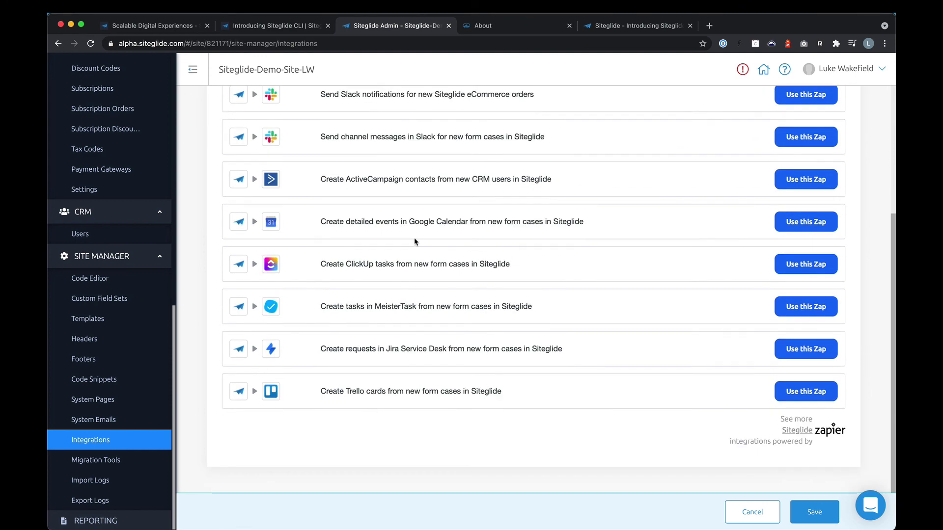
scroll(414, 242, up, 4)
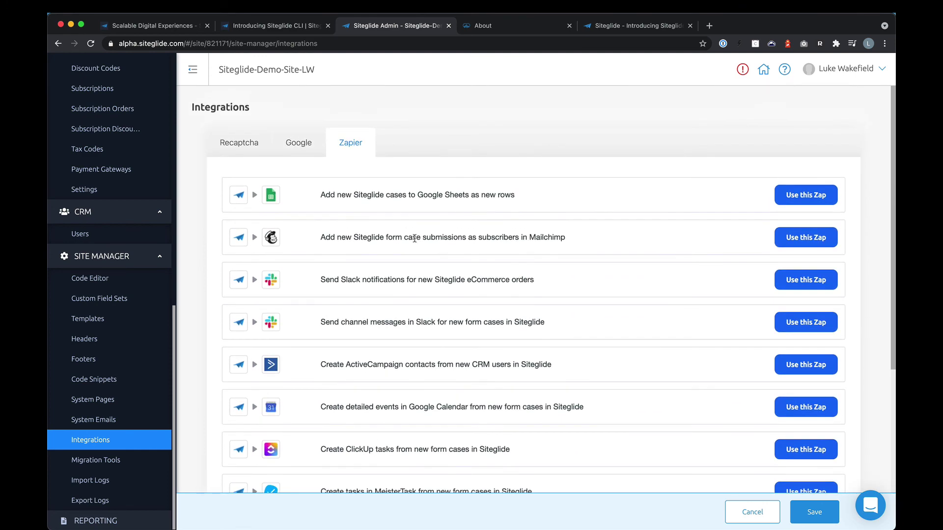
- Read the Migration Tools usage notes on importing from Business Catalyst, and view the import and export logs
click(89, 462)
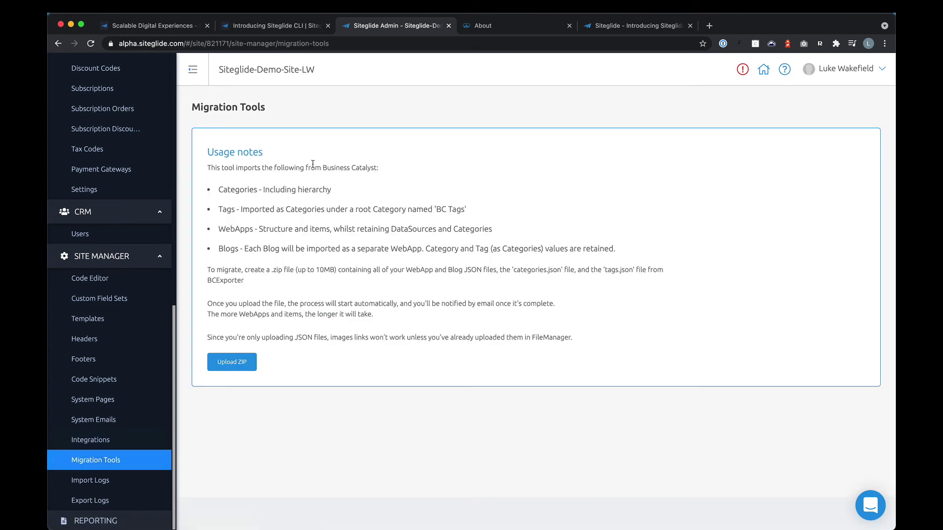
drag(300, 169, 399, 173)
click(322, 293)
click(85, 483)
click(100, 499)
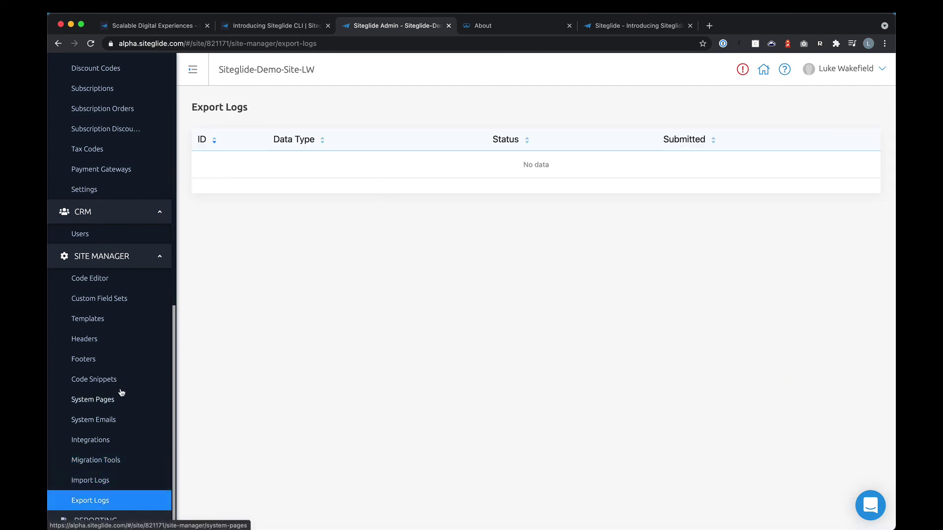
- Retrieve the Users report in Reporting, expand its filters, and view the Secure Zones filter options
click(95, 520)
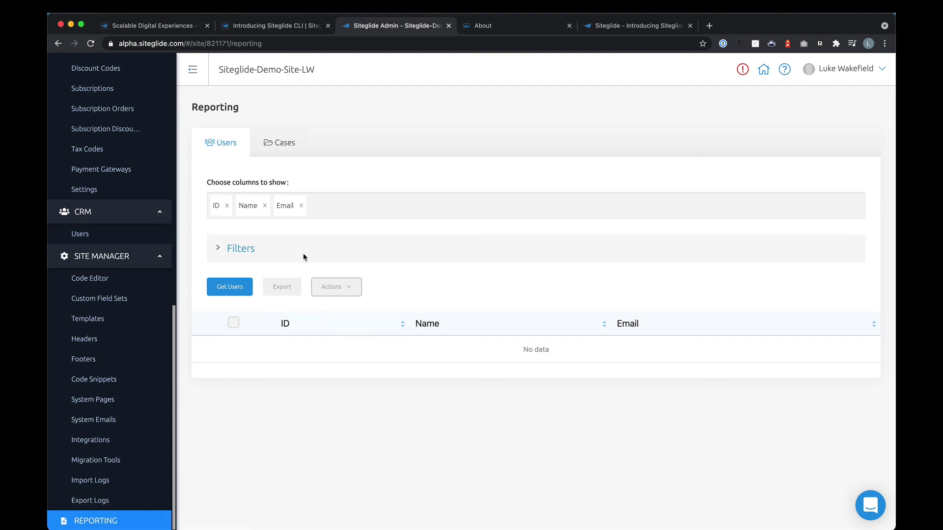
click(240, 285)
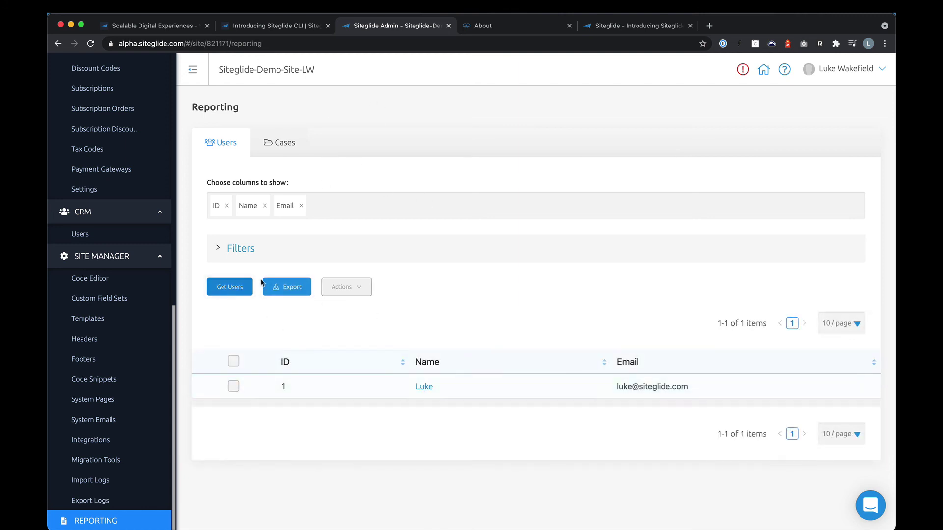
click(266, 252)
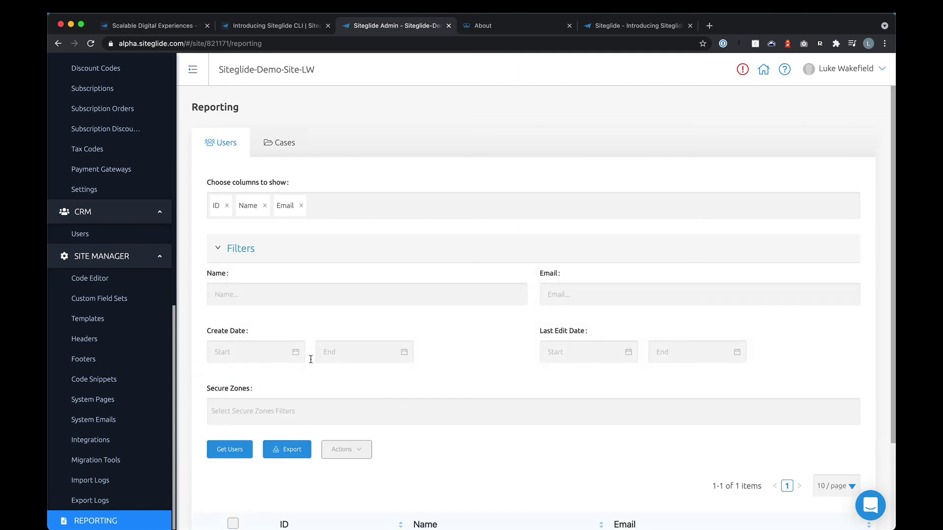
click(287, 411)
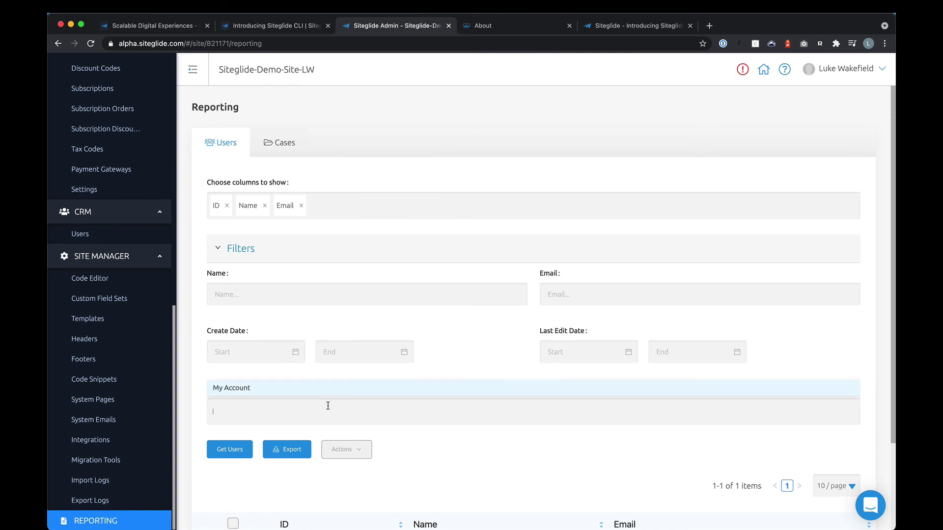
click(467, 310)
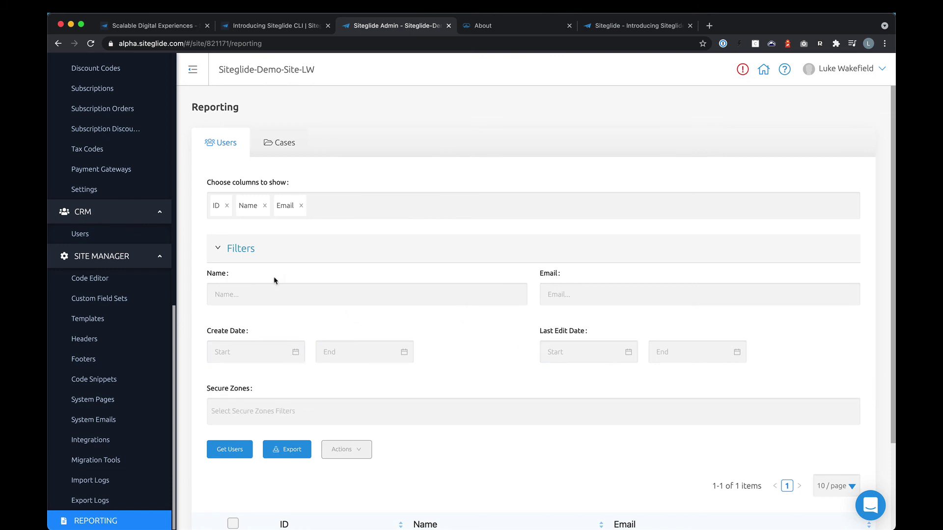
- View the columns available for the Users report and select all listed users for bulk actions
click(328, 196)
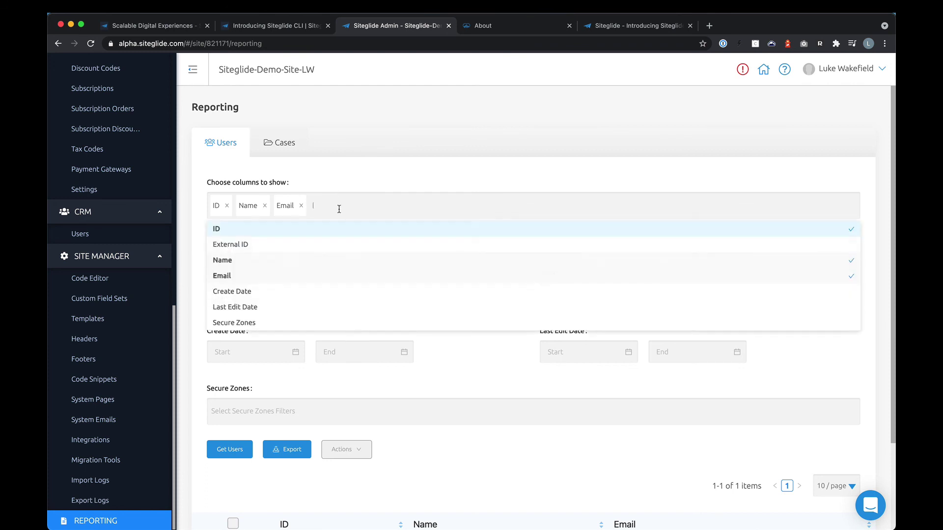
scroll(341, 282, down, 3)
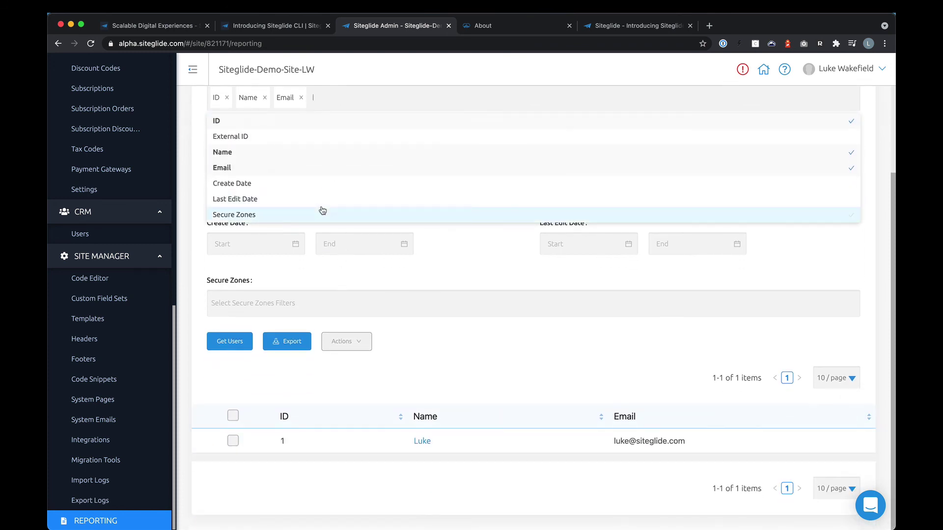
click(487, 260)
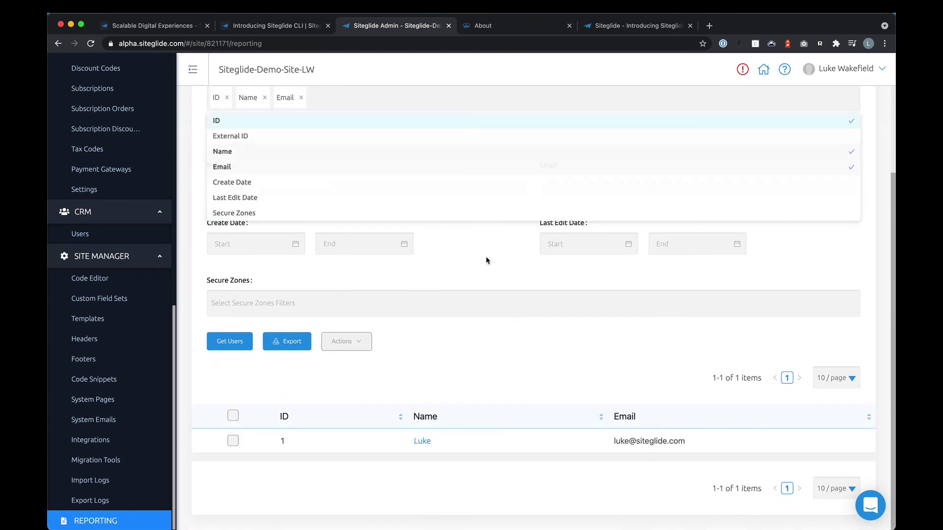
click(346, 341)
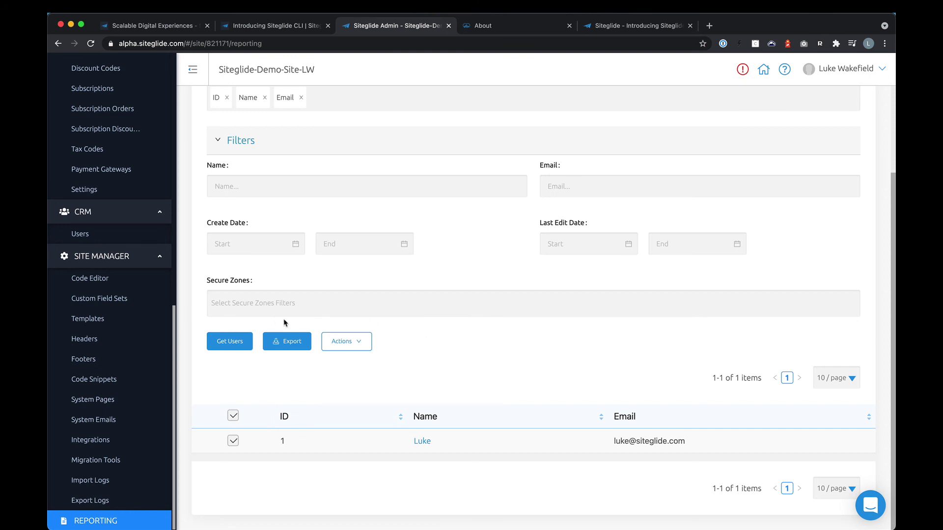
- Switch to the Cases report and choose the Contact form as its source
scroll(358, 288, up, 3)
click(280, 143)
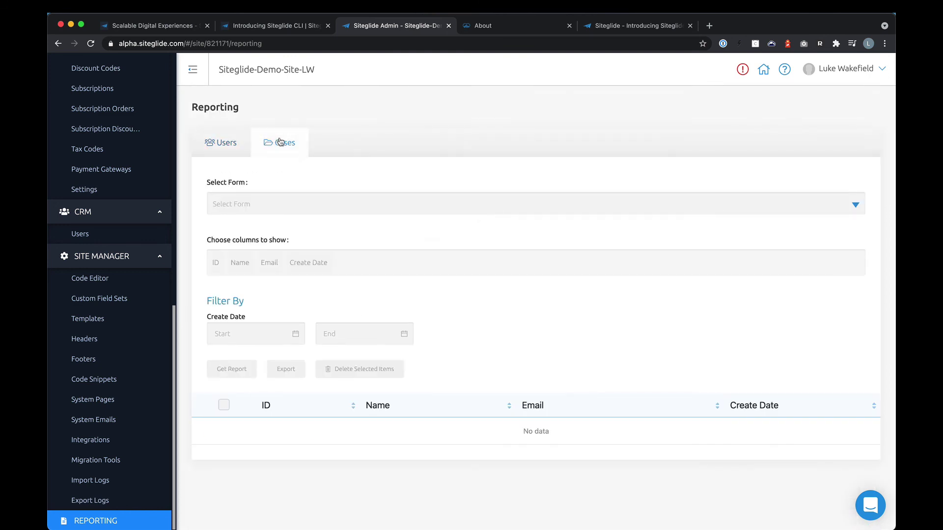
click(337, 212)
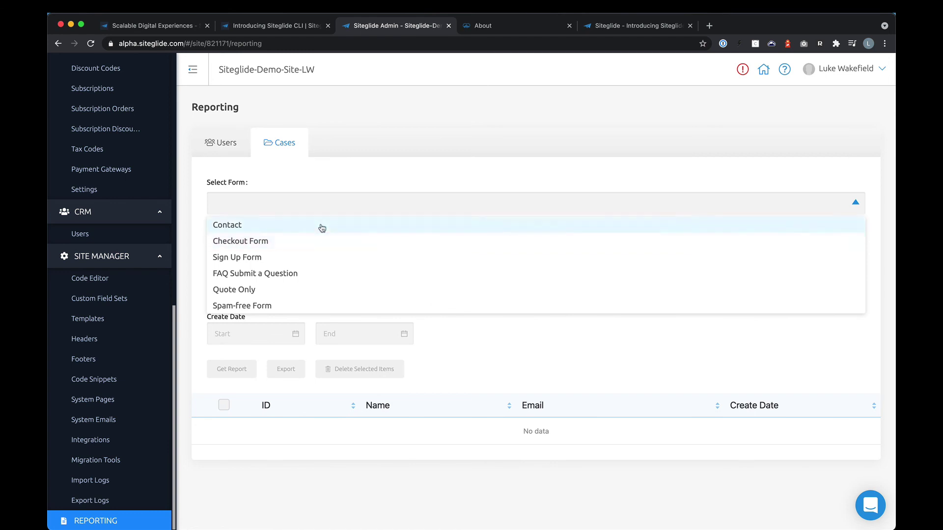
click(322, 226)
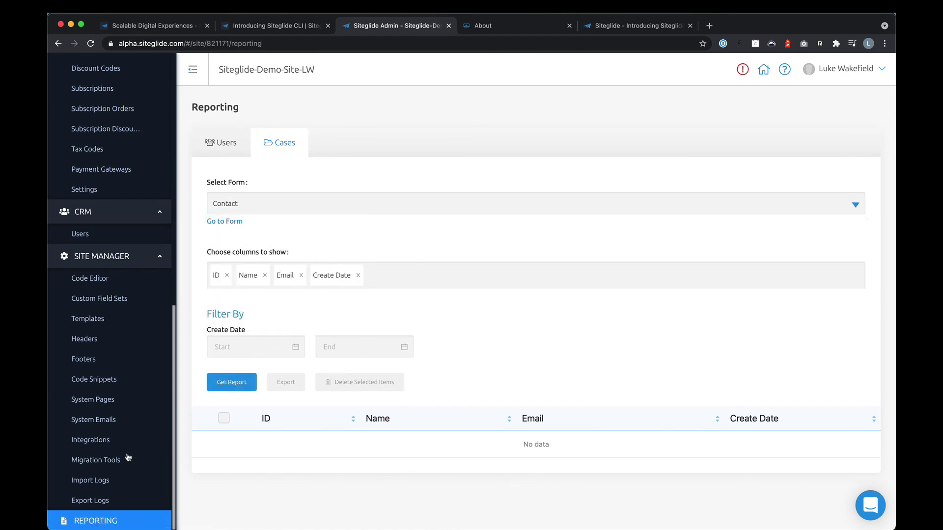
- Collapse all expanded sections of the admin navigation and open the Code Editor under Site Manager
click(103, 259)
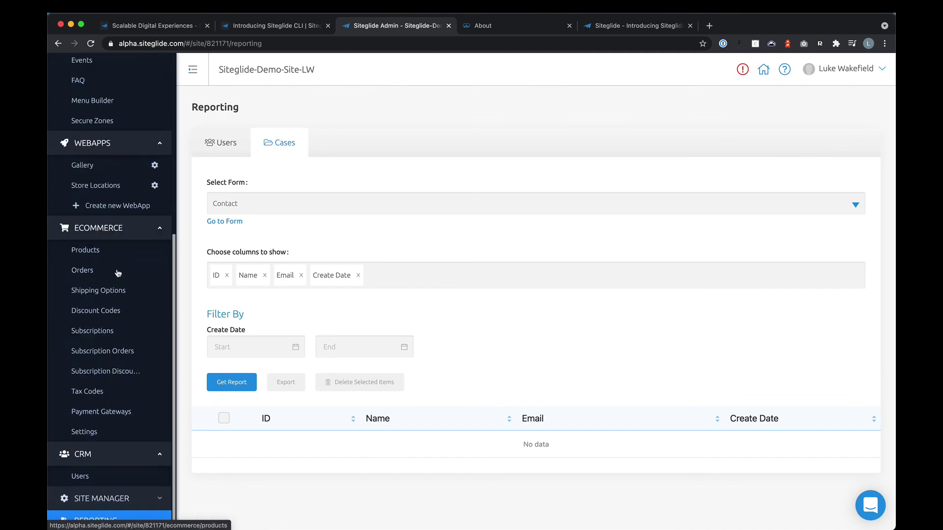
click(86, 455)
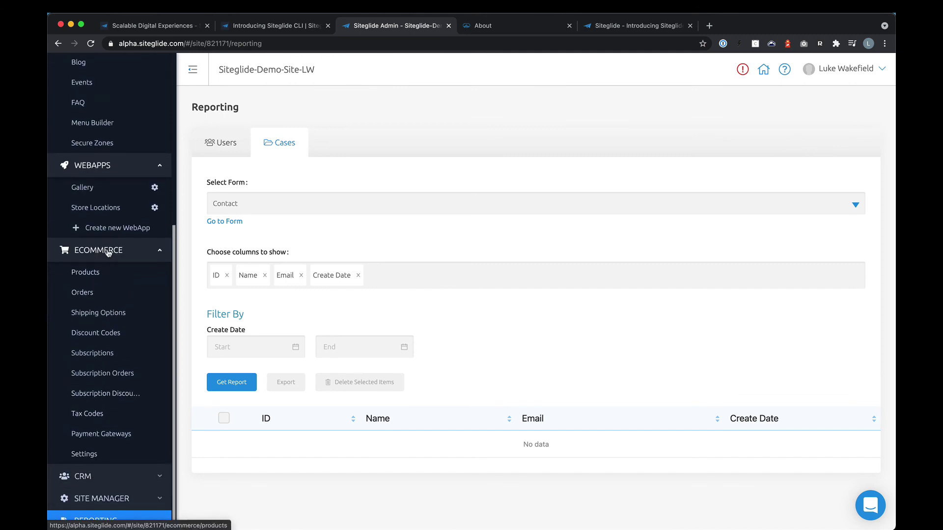
click(108, 253)
click(98, 369)
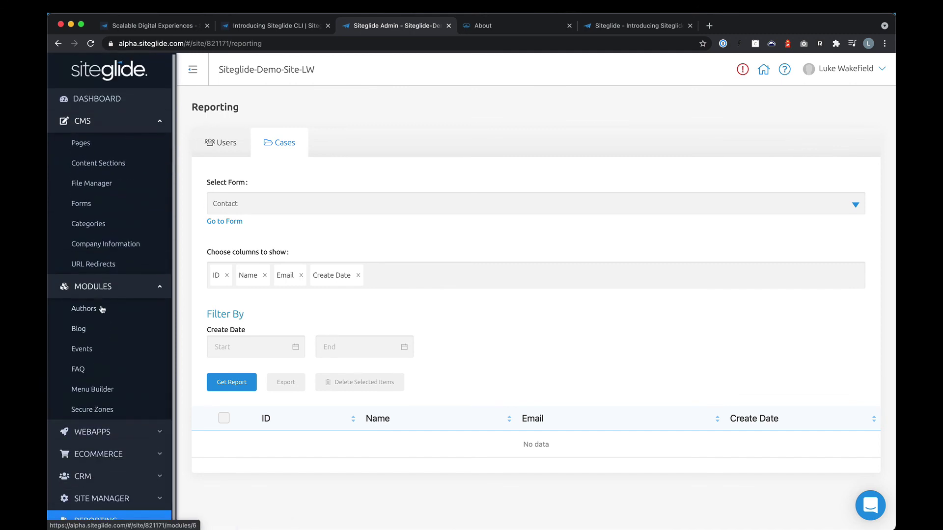
click(98, 288)
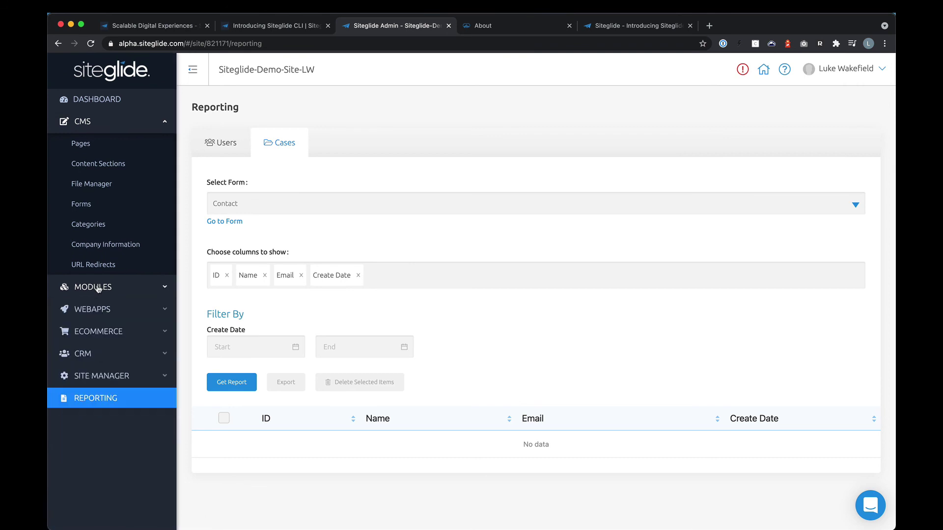
click(95, 125)
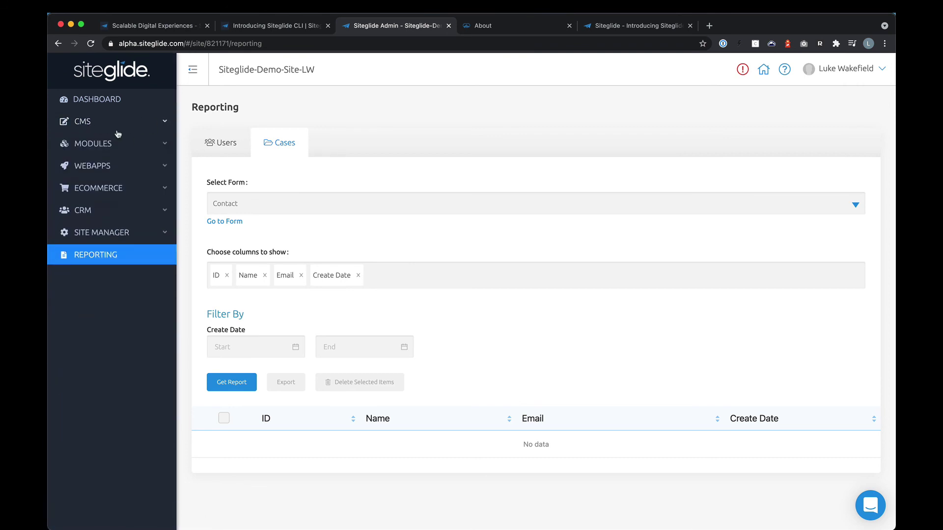
click(102, 234)
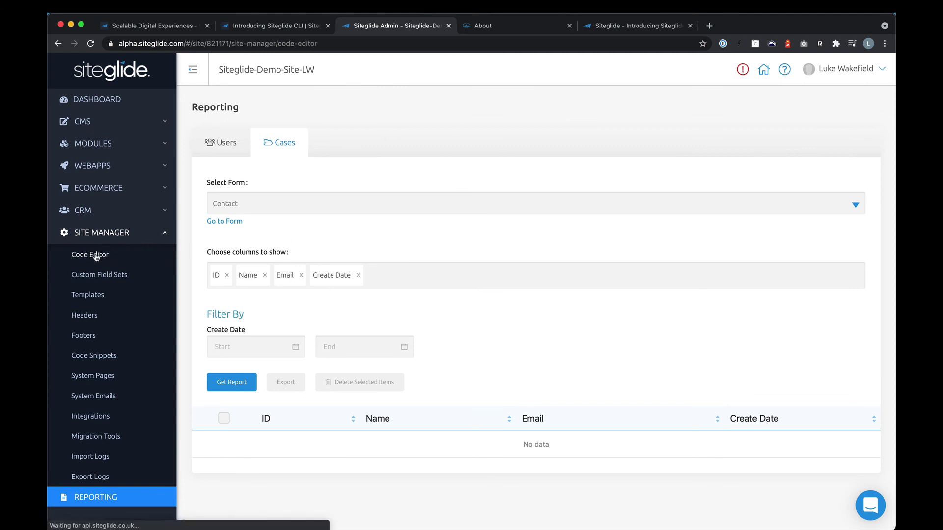
click(96, 254)
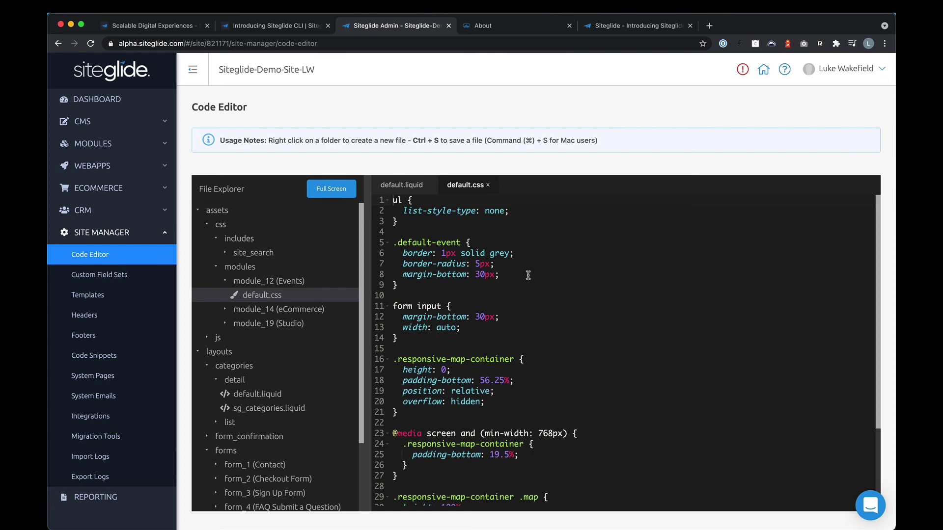
- Read the introduction of the Introducing Siteglide CLI help article, covering FTP-like syncing and terminal commands
click(273, 25)
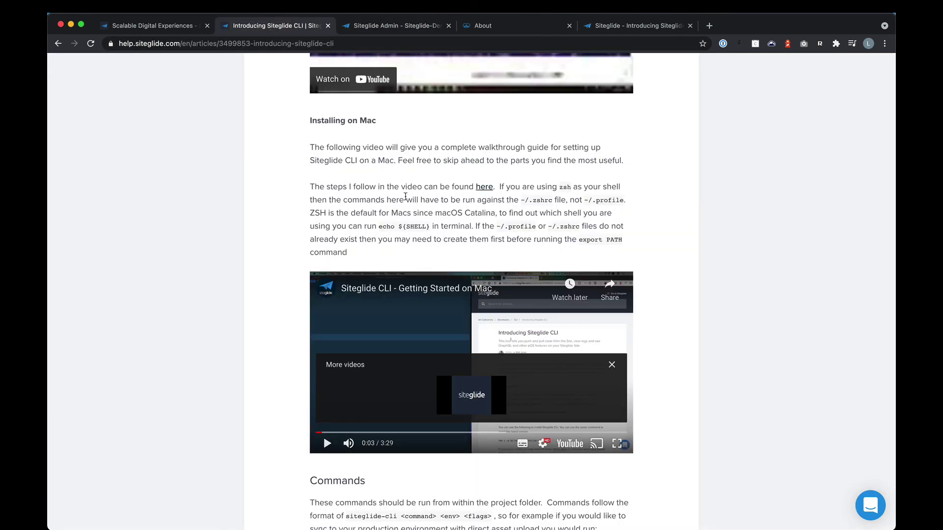
scroll(460, 230, up, 15)
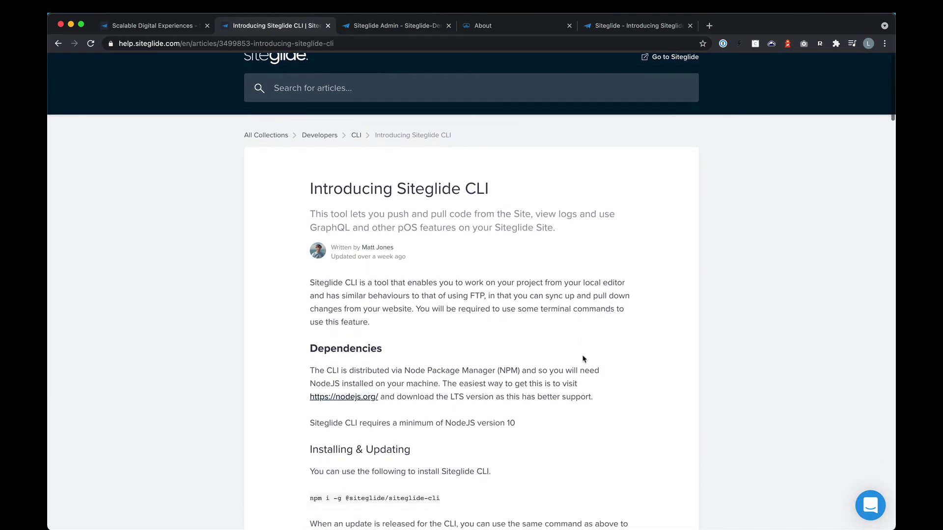
drag(463, 283, 544, 314)
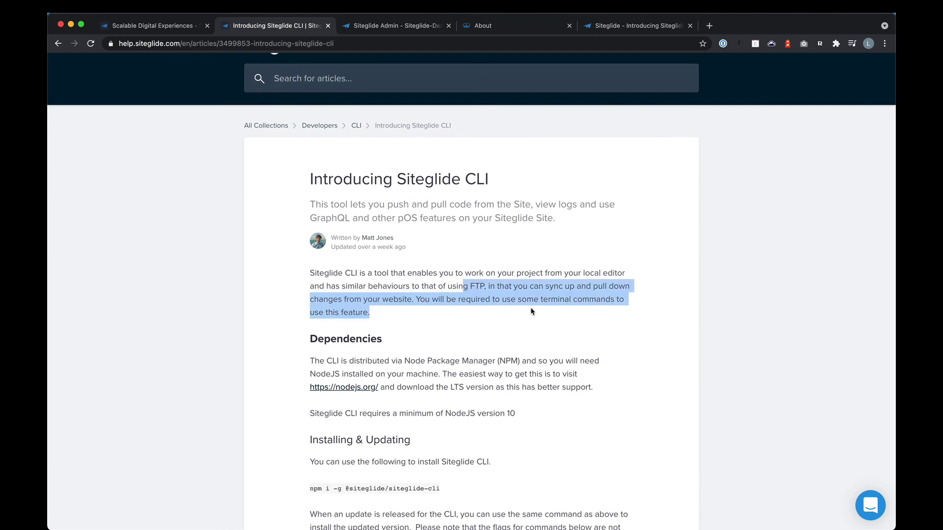
click(494, 295)
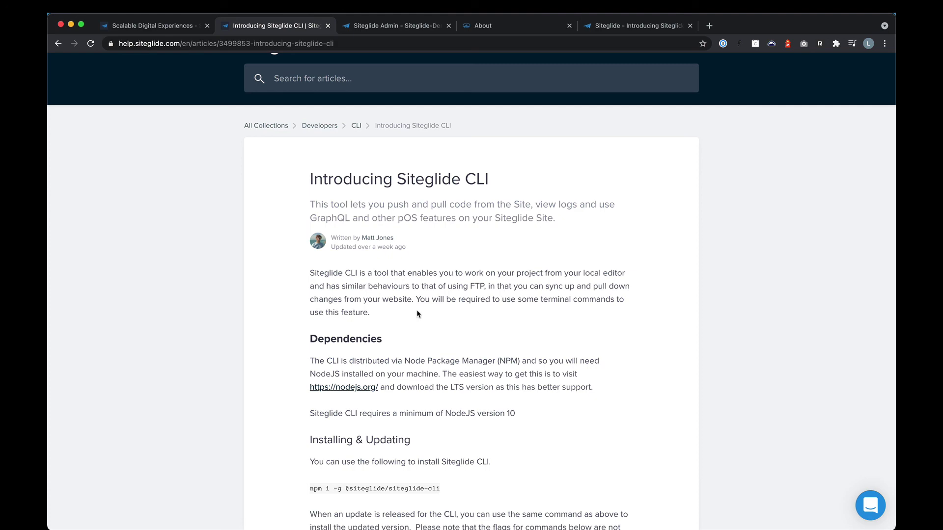
- Append "LW" to the hero h1 heading of about.liquid in Visual Studio Code and check its staging sync in Terminal
key(super+Tab)
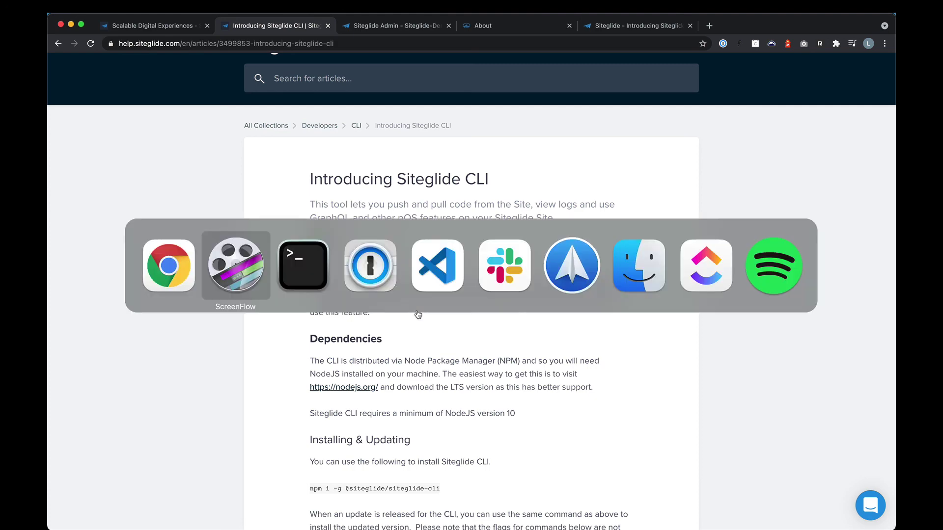
click(296, 274)
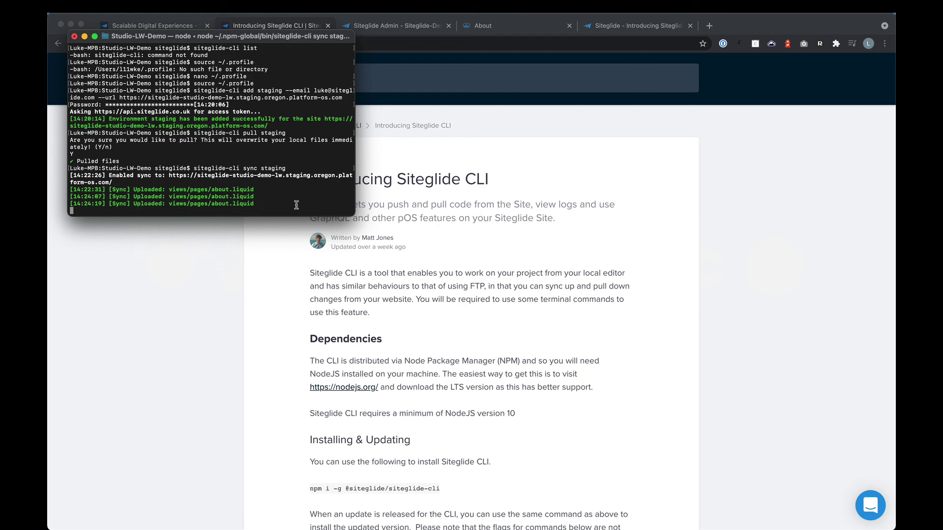
key(super+Tab)
click(435, 250)
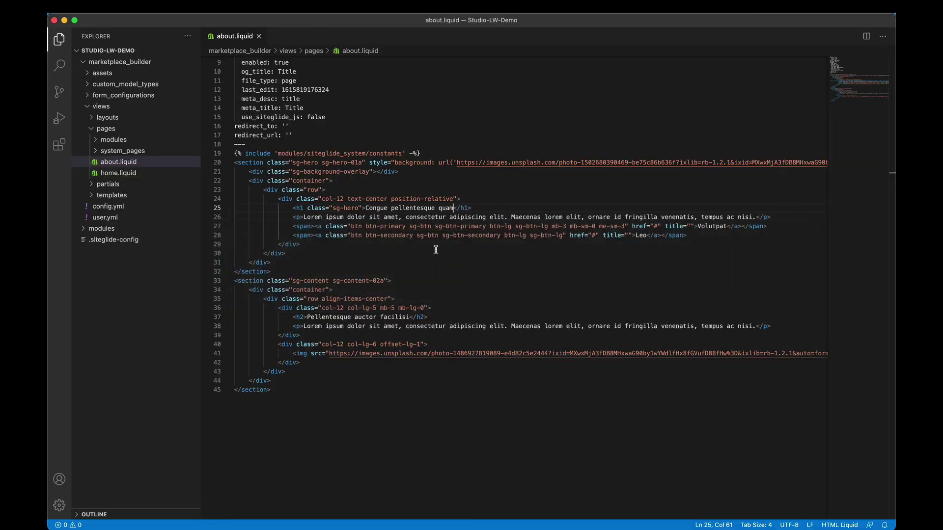
key(super+Tab)
key(super+Tab)
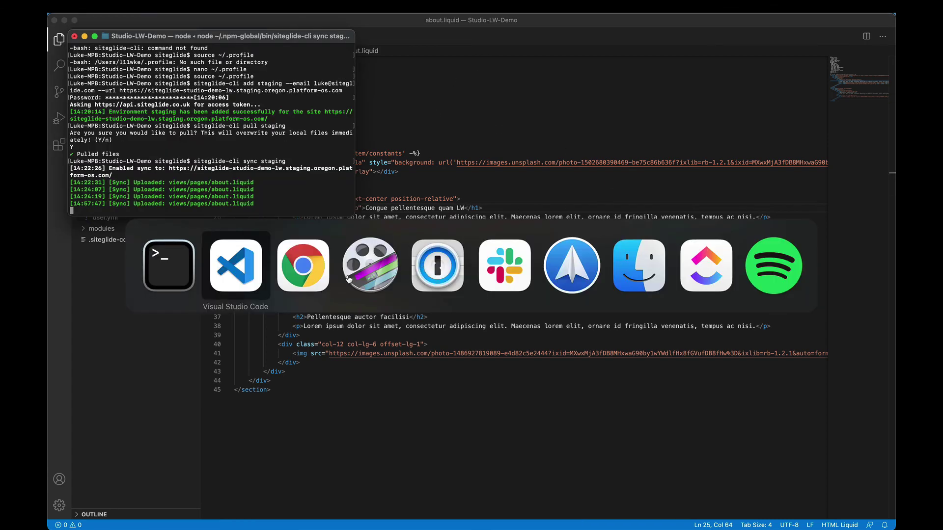
- Open the Siteglide Public API docs in a new Chrome tab and examine the endpoints from Sessions to eCommerce Products
key(super+Tab)
click(708, 27)
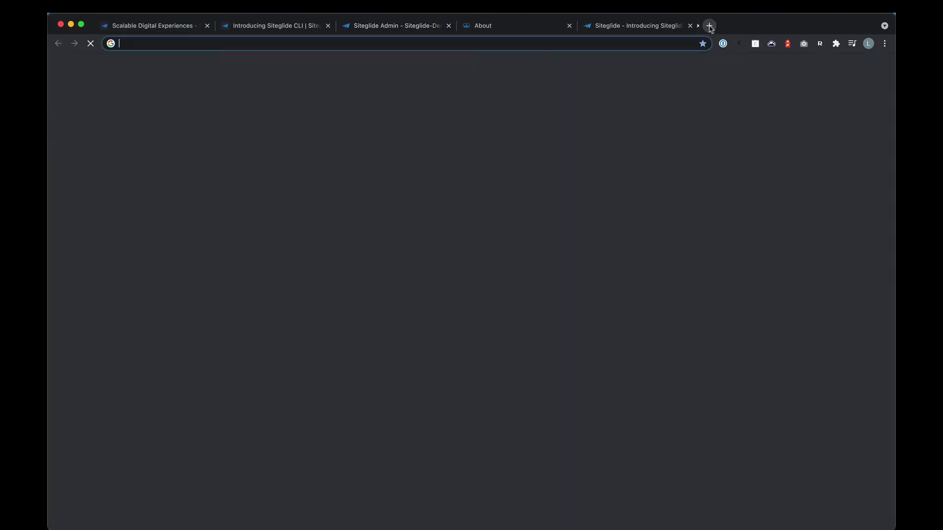
text(api)
key(Return)
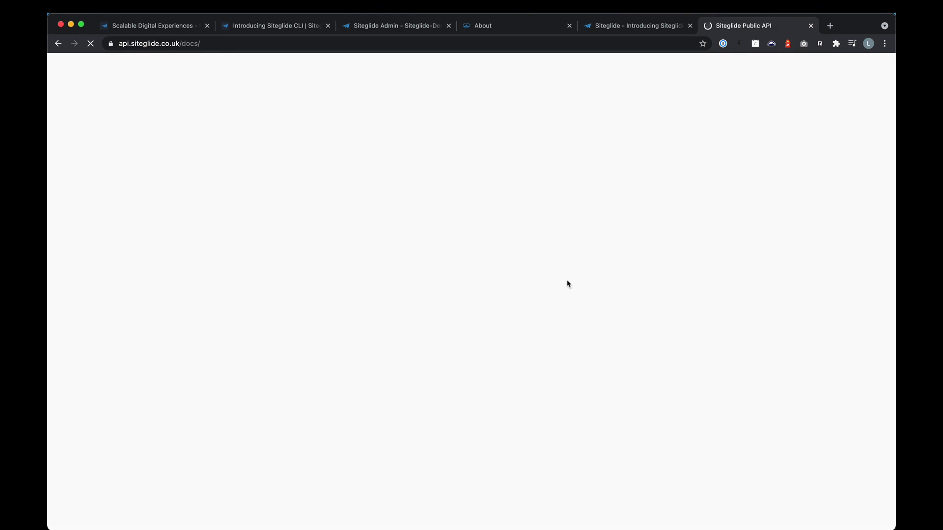
scroll(363, 248, down, 2)
scroll(361, 243, down, 20)
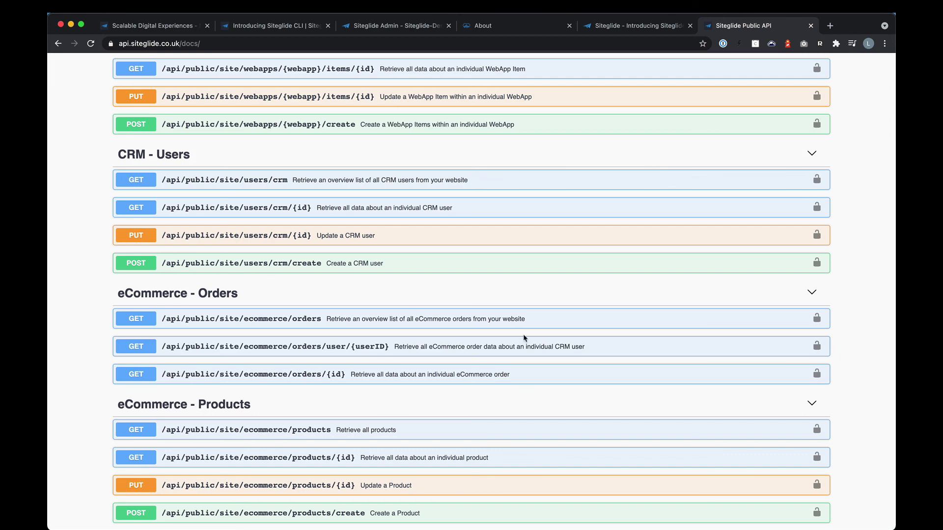
scroll(518, 285, up, 20)
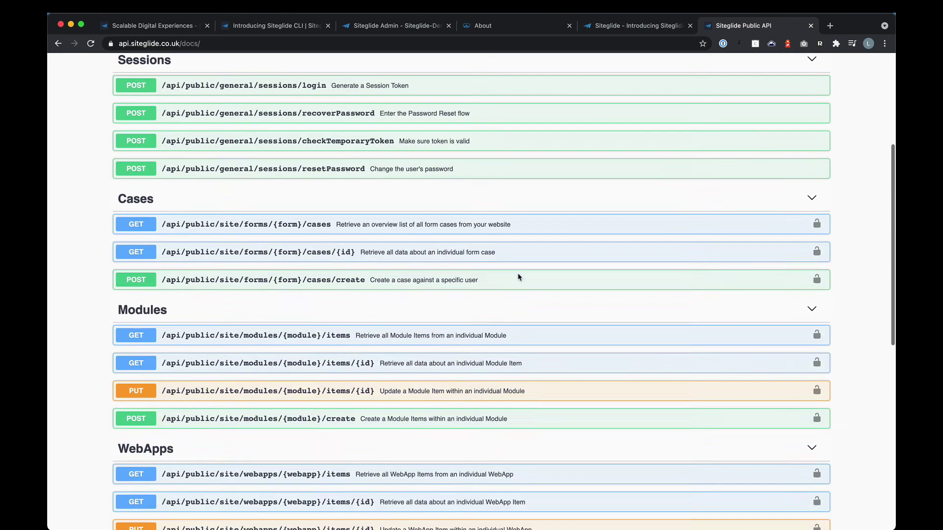
- Return to the Siteglide Admin and open the Integrations page under Site Manager
key(super+Tab)
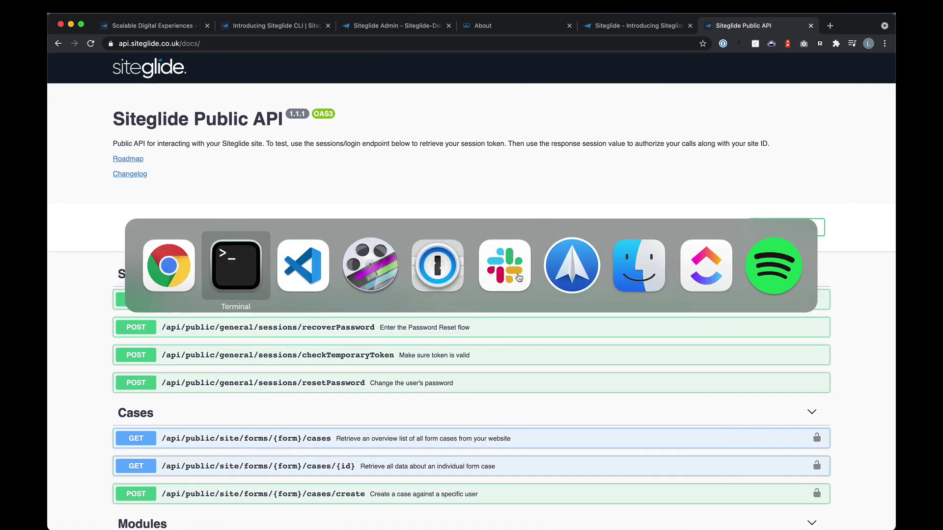
key(super+shift+Tab)
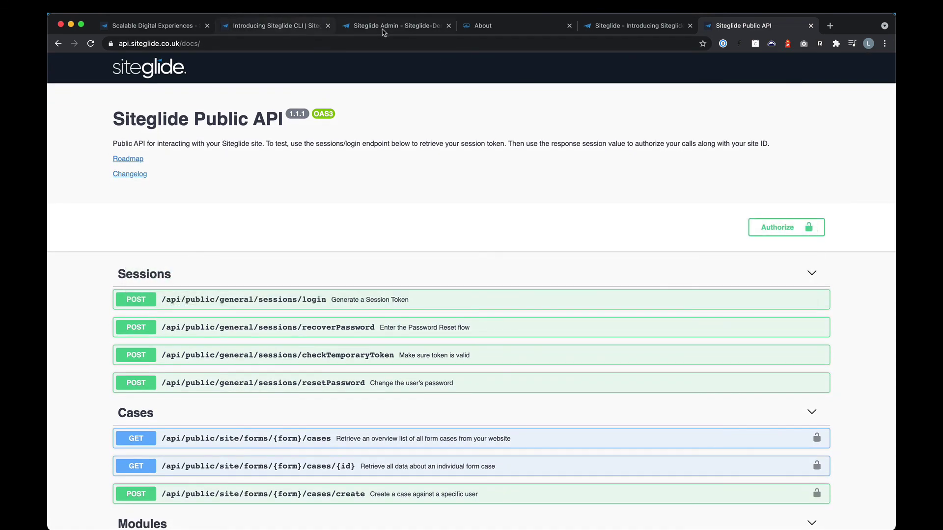
click(384, 30)
scroll(104, 500, down, 3)
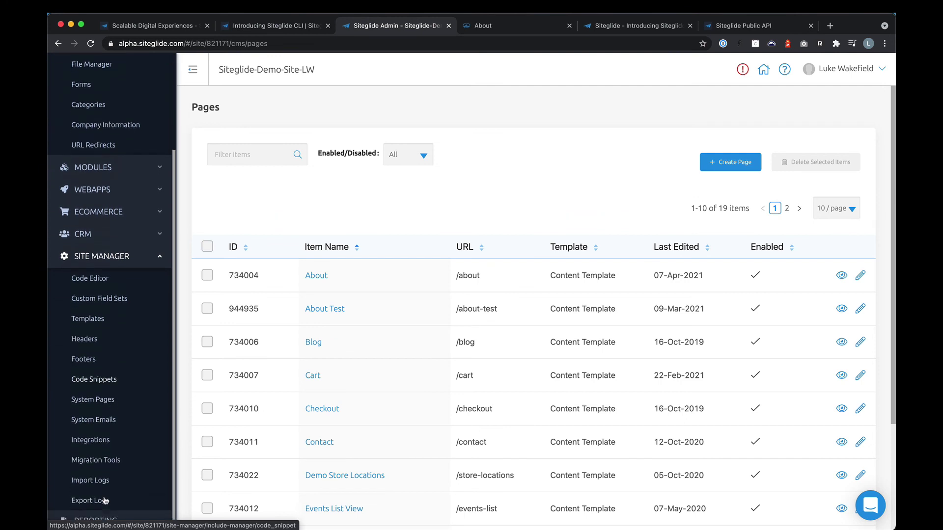
click(93, 440)
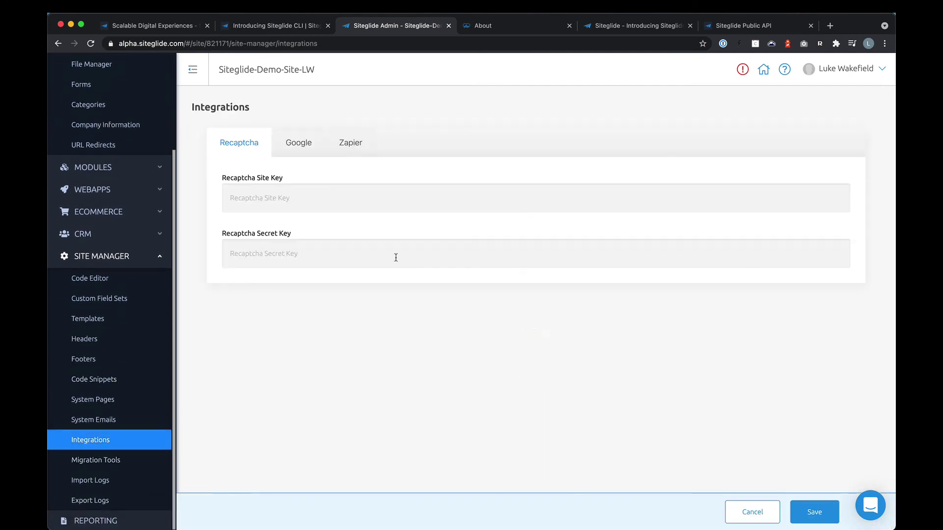
- Show the Zapier integrations and examine the available Zaps, including the one that adds form case submissions as Mailchimp subscribers
click(349, 154)
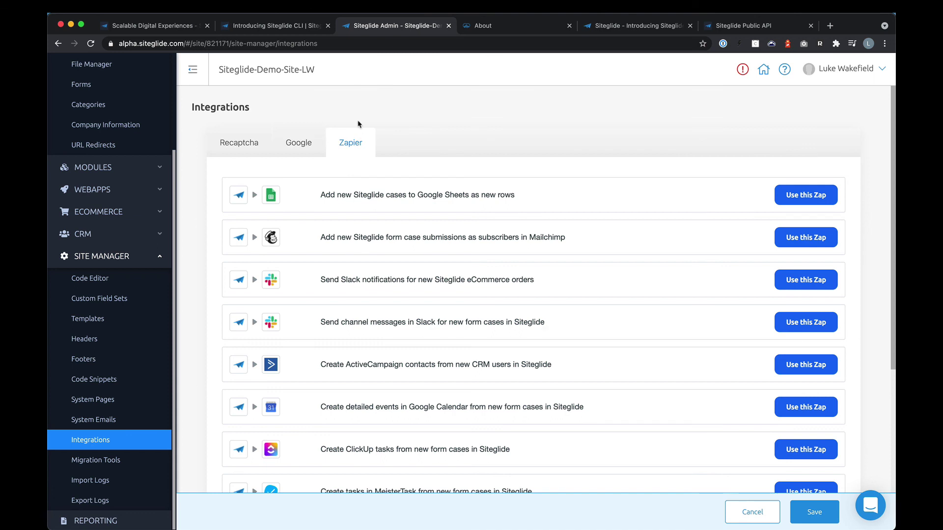
scroll(382, 316, down, 5)
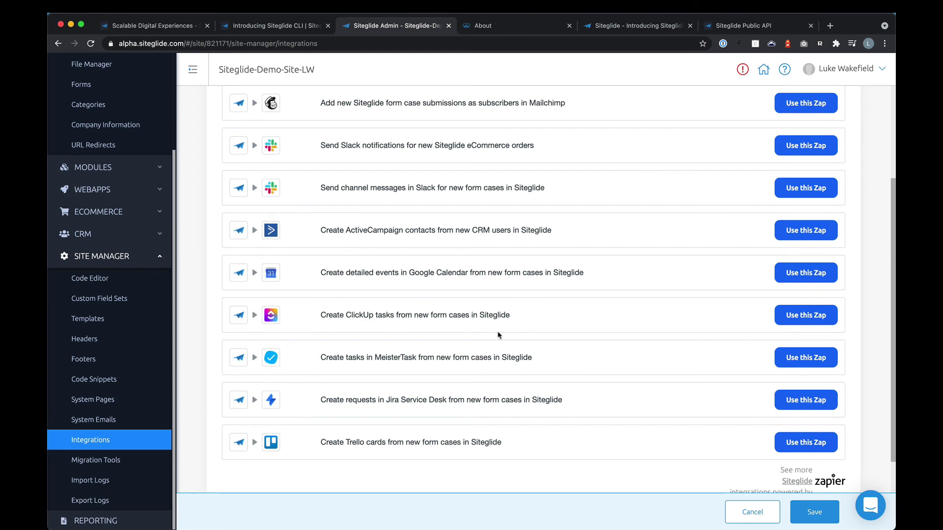
scroll(498, 335, up, 5)
drag(319, 241, 601, 243)
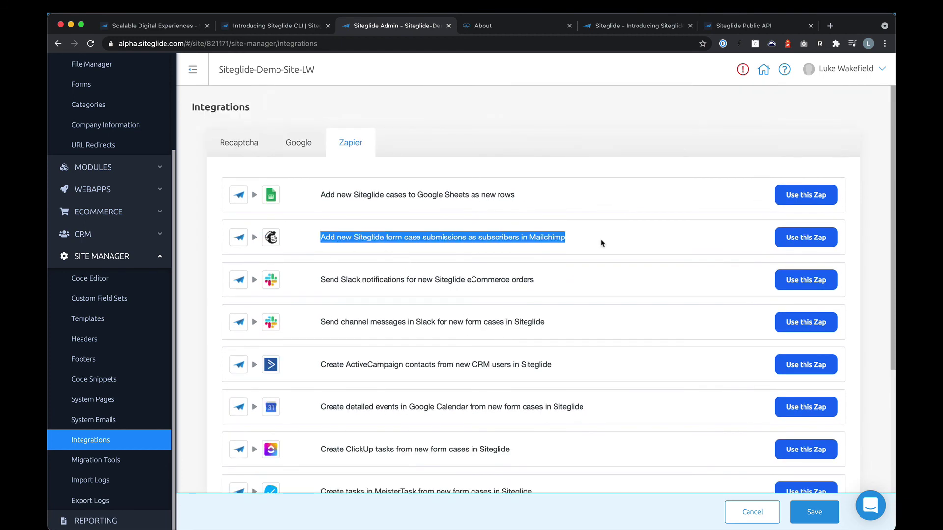
click(601, 244)
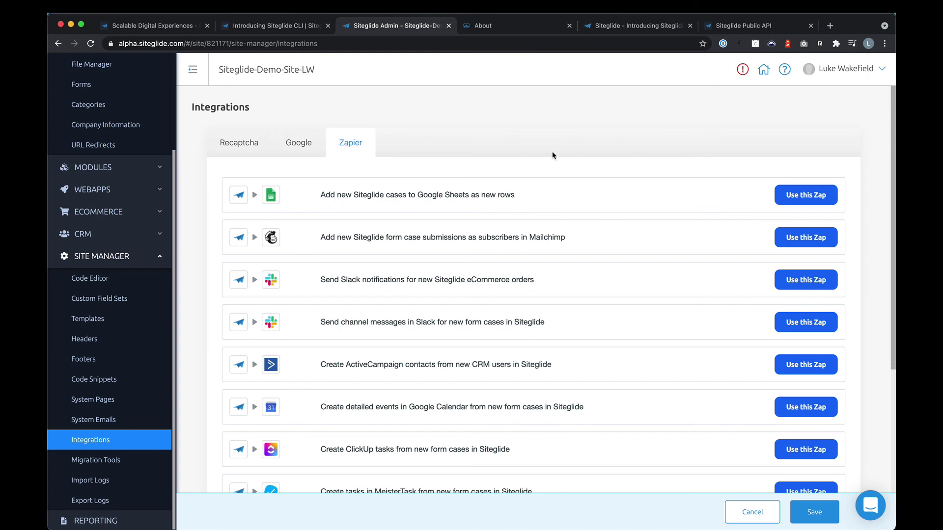
- Collapse the Site Manager section, return to the Dashboard and open the support chat messenger
click(125, 255)
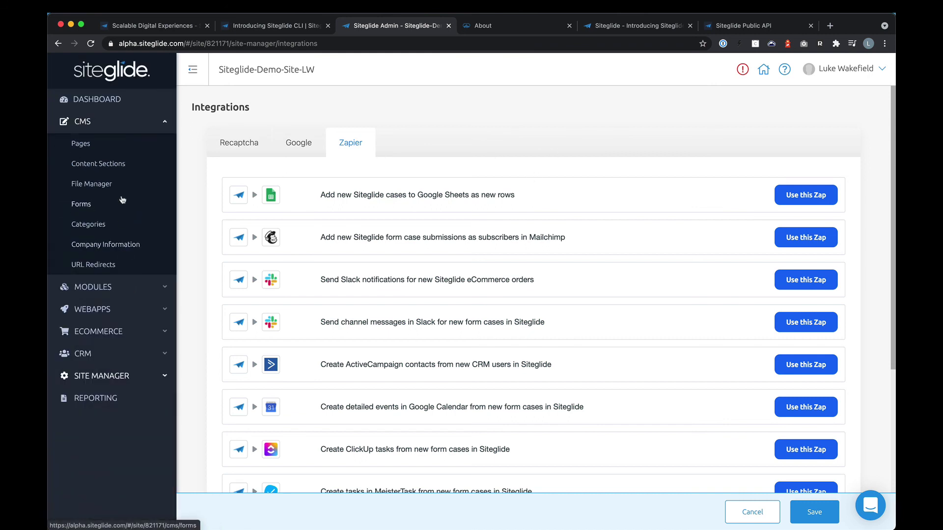
click(111, 103)
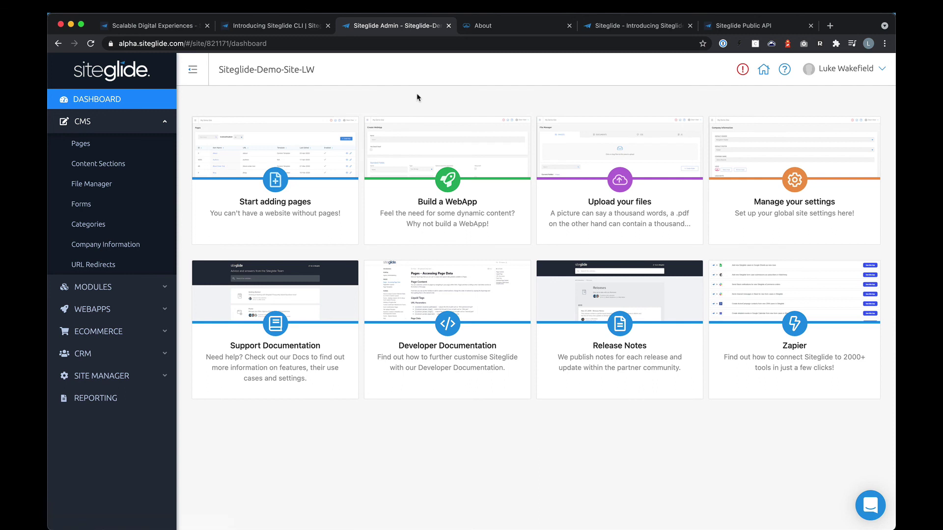
click(878, 511)
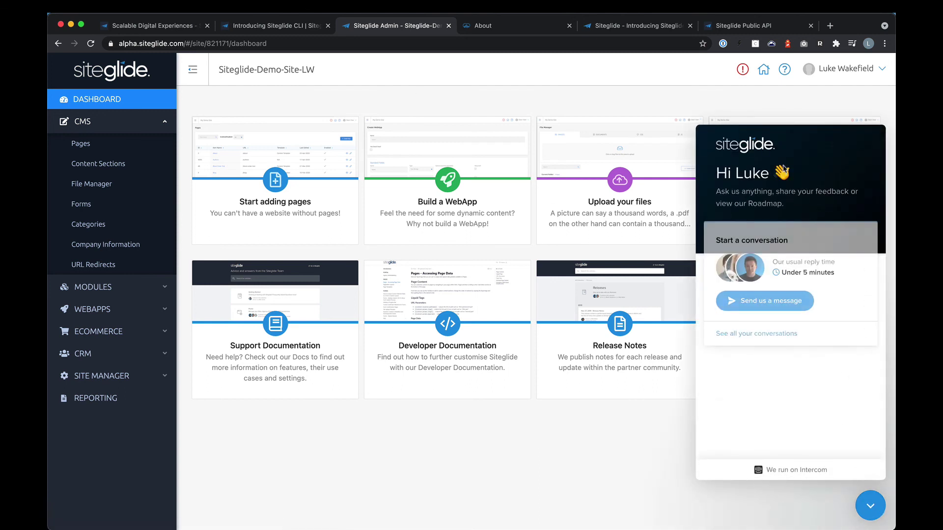